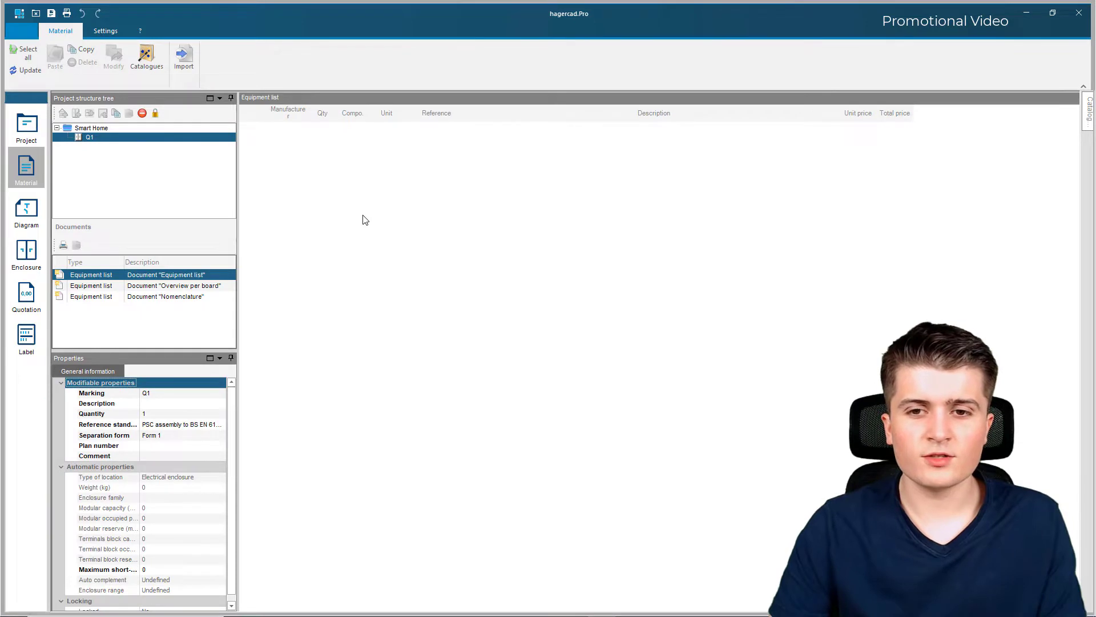
Step: Create an assisted multi-line diagram for Q1 with title block type A, the company headed cartridge and one non-project location as incoming supply
left_click(35, 217)
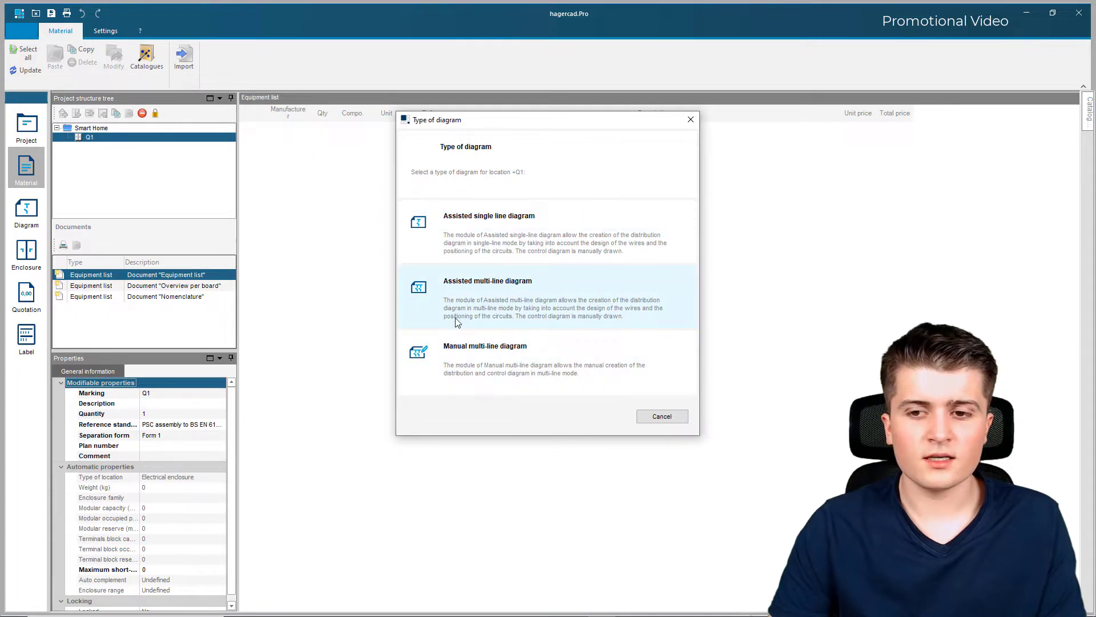
left_click(504, 307)
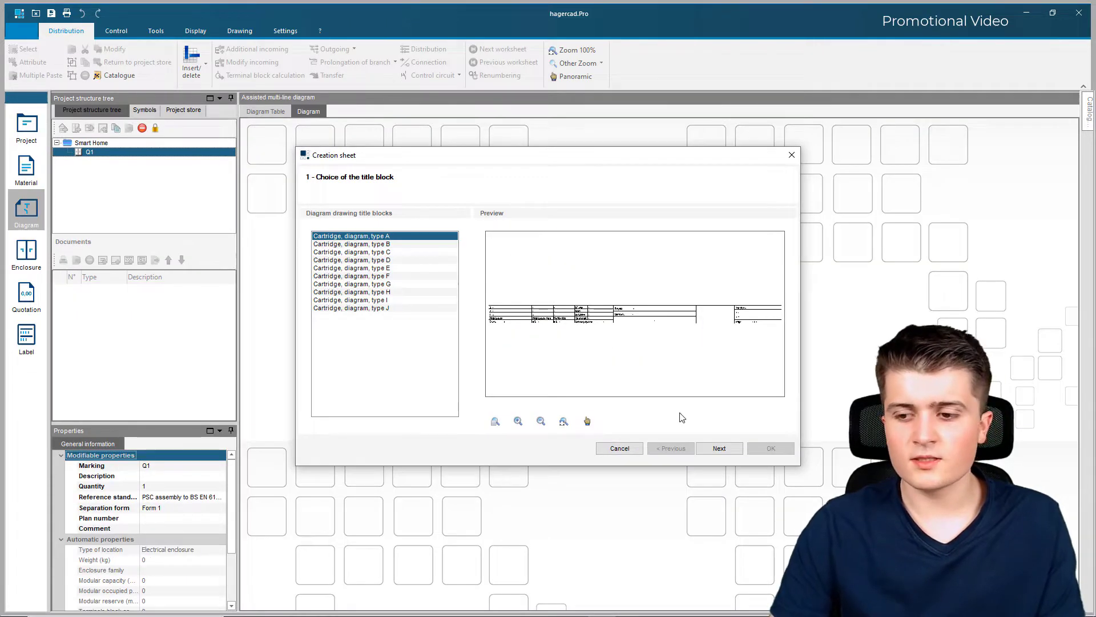
left_click(736, 454)
left_click(736, 454)
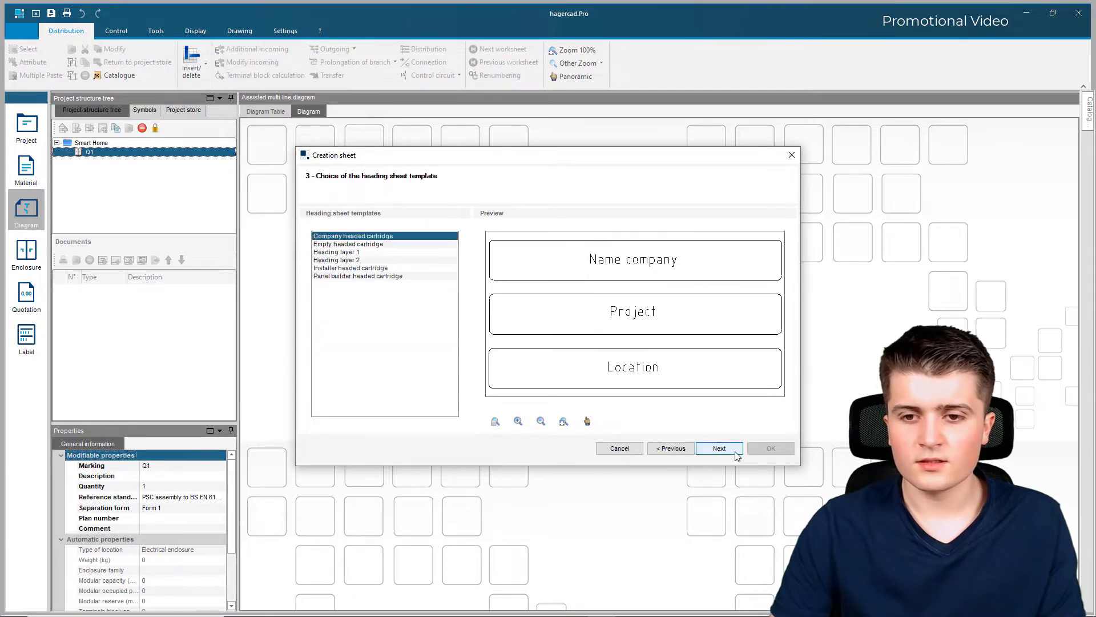
left_click(735, 454)
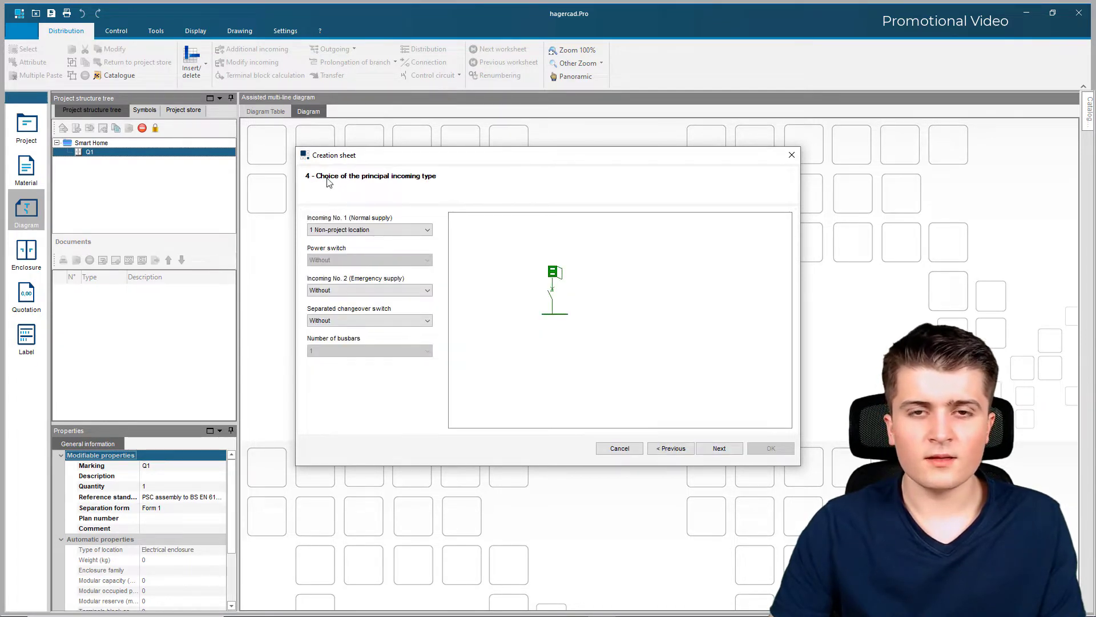
left_click(718, 448)
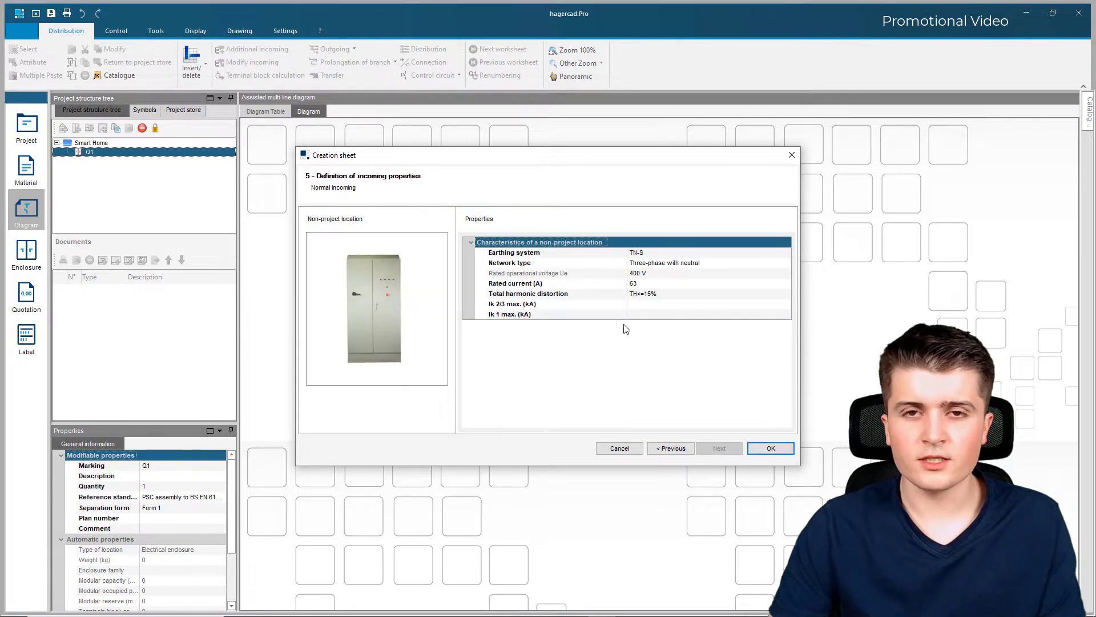
left_click(771, 448)
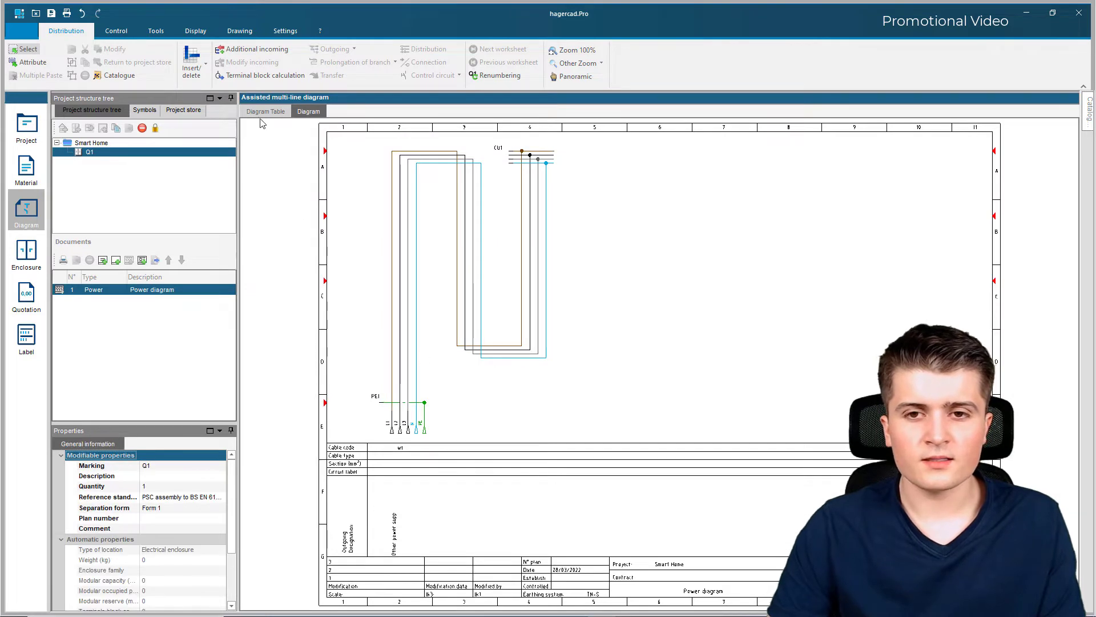
Step: Insert an empty line directly below the incoming supply in the diagram table
left_click(265, 112)
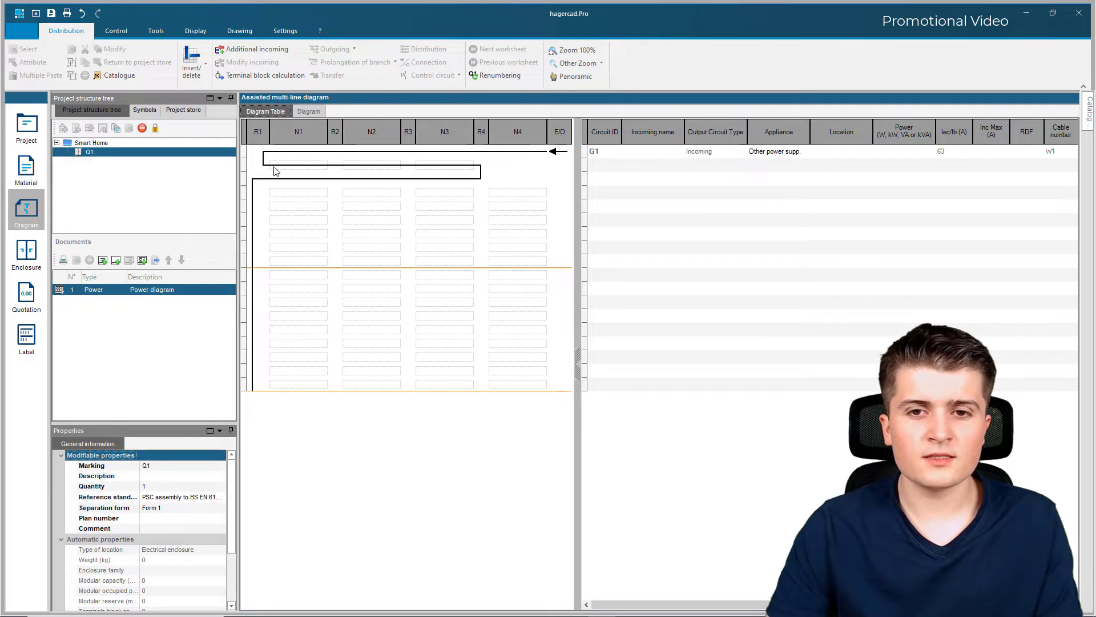
left_click_drag(288, 161, 289, 166)
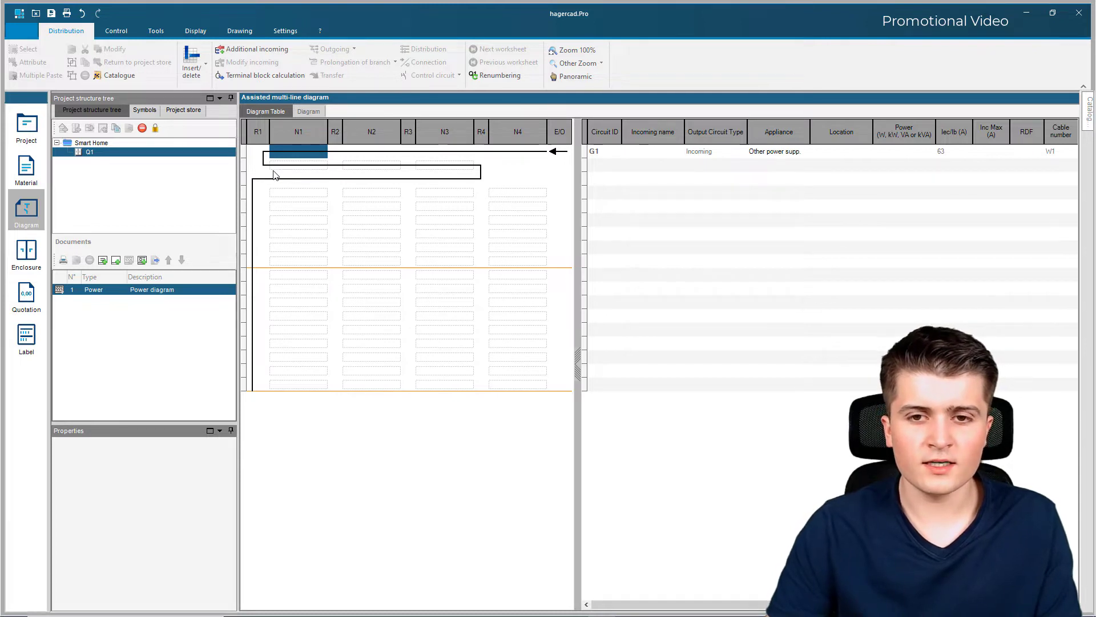
left_click(265, 166)
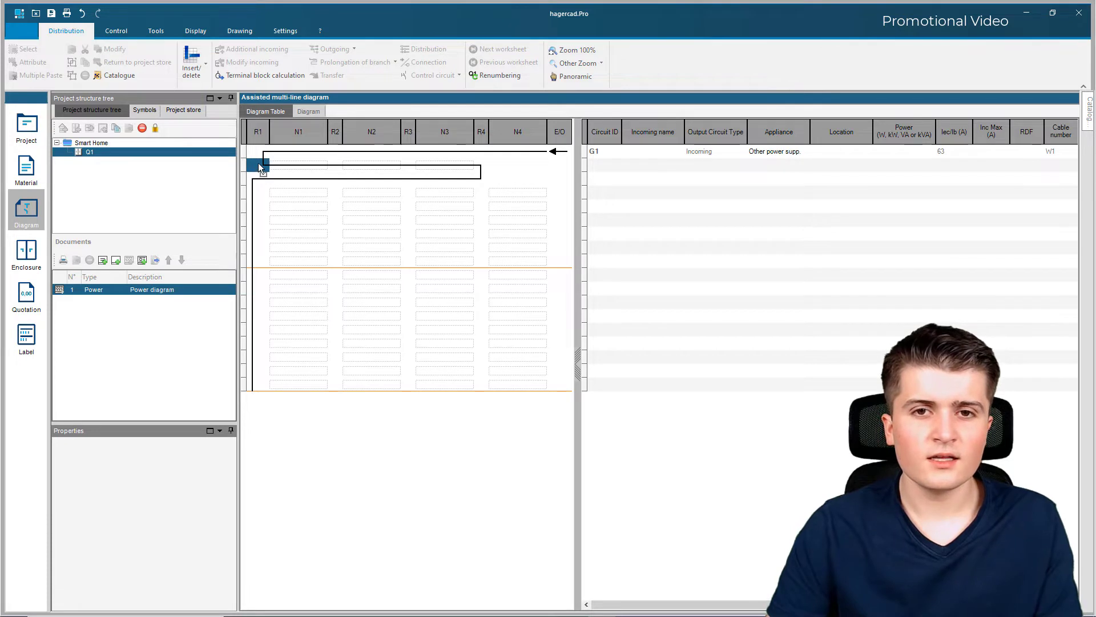
right_click(259, 165)
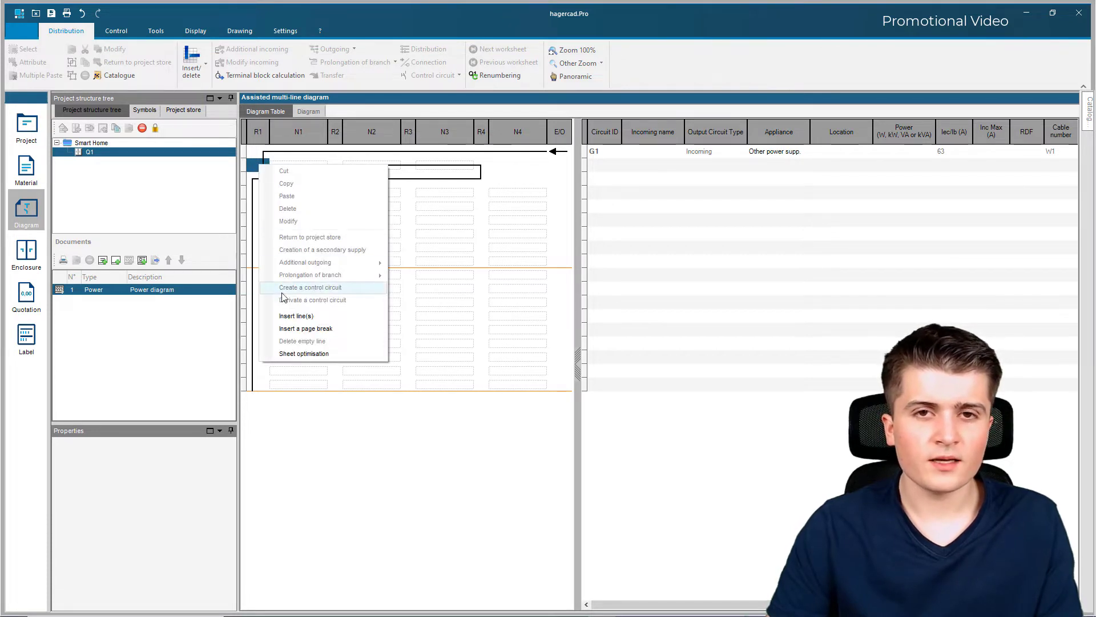
left_click(296, 316)
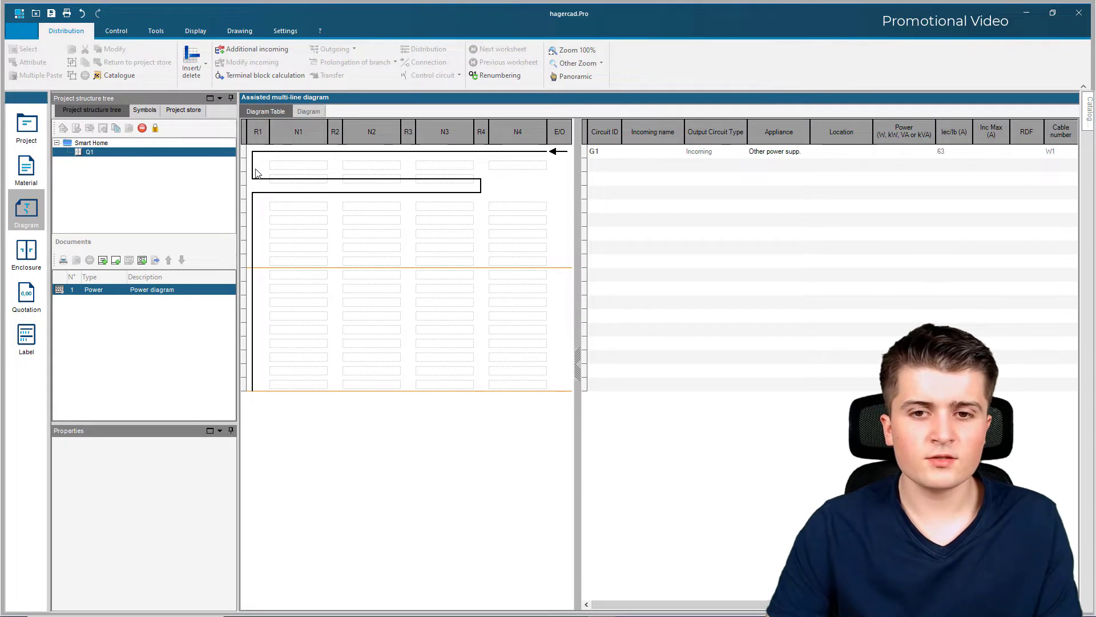
Step: Place a low voltage Type 2, 3P+N, 40 kA surge protection device in column N1 of the row below the incoming supply
left_click(301, 166)
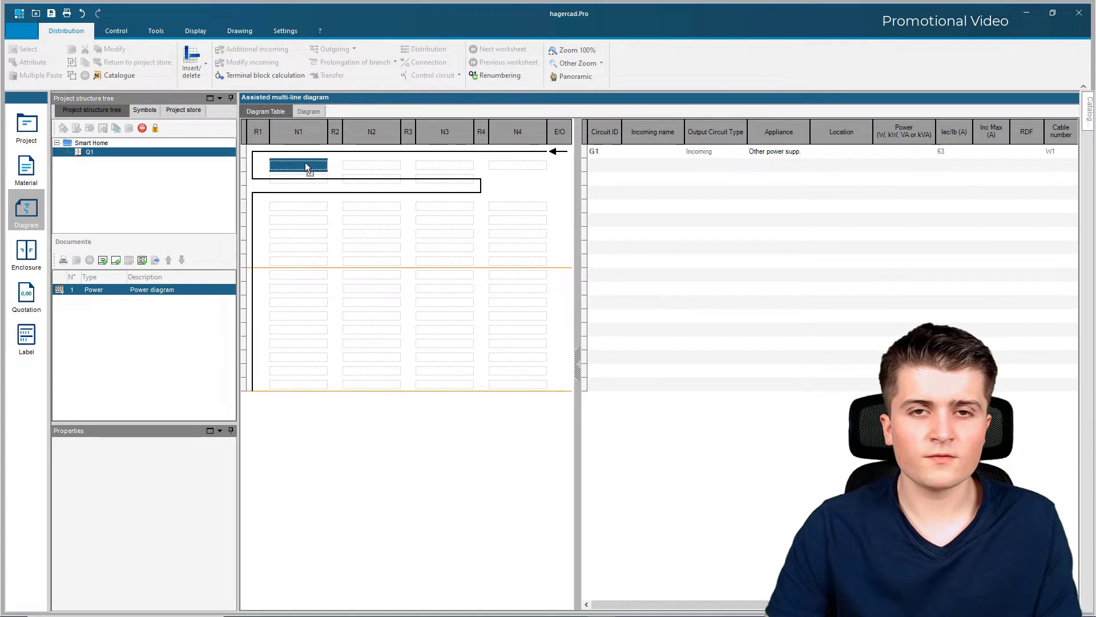
left_click(1088, 108)
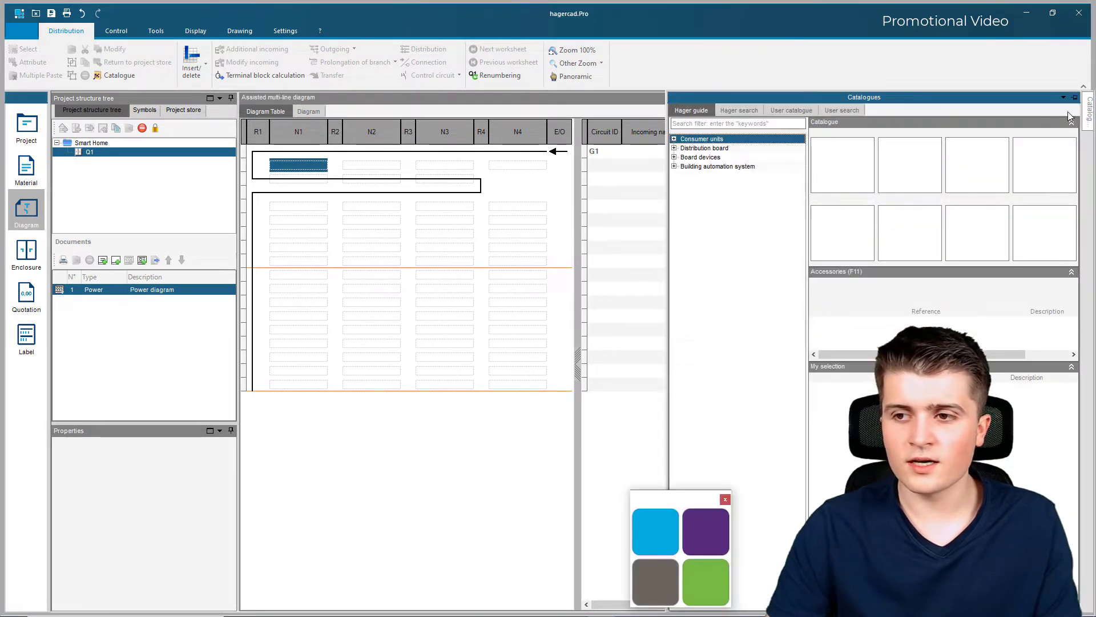
left_click(674, 157)
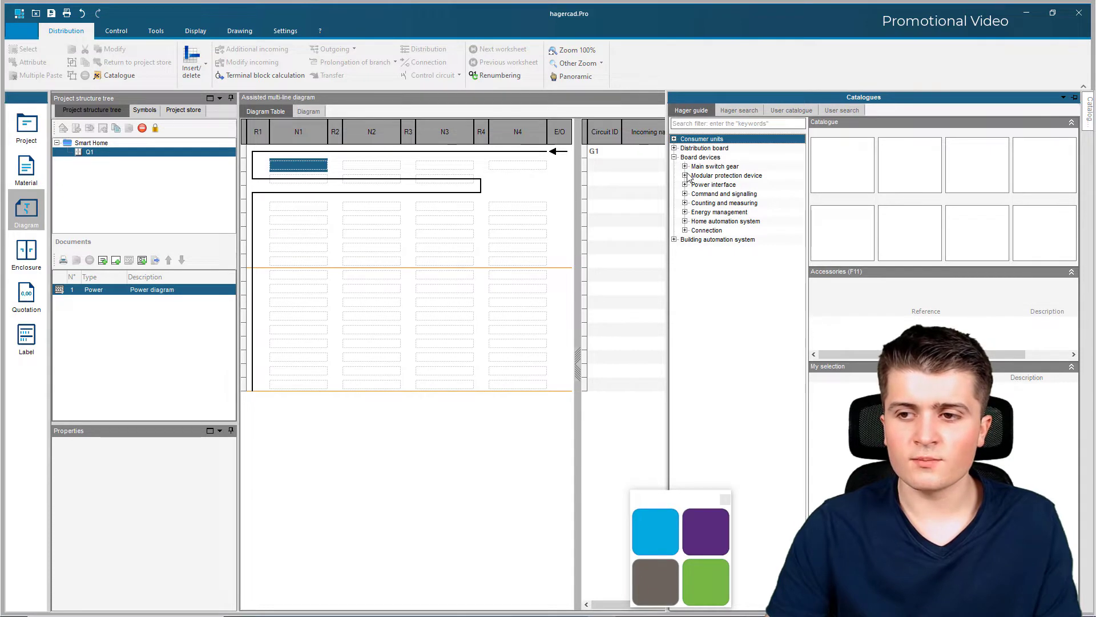
left_click(684, 176)
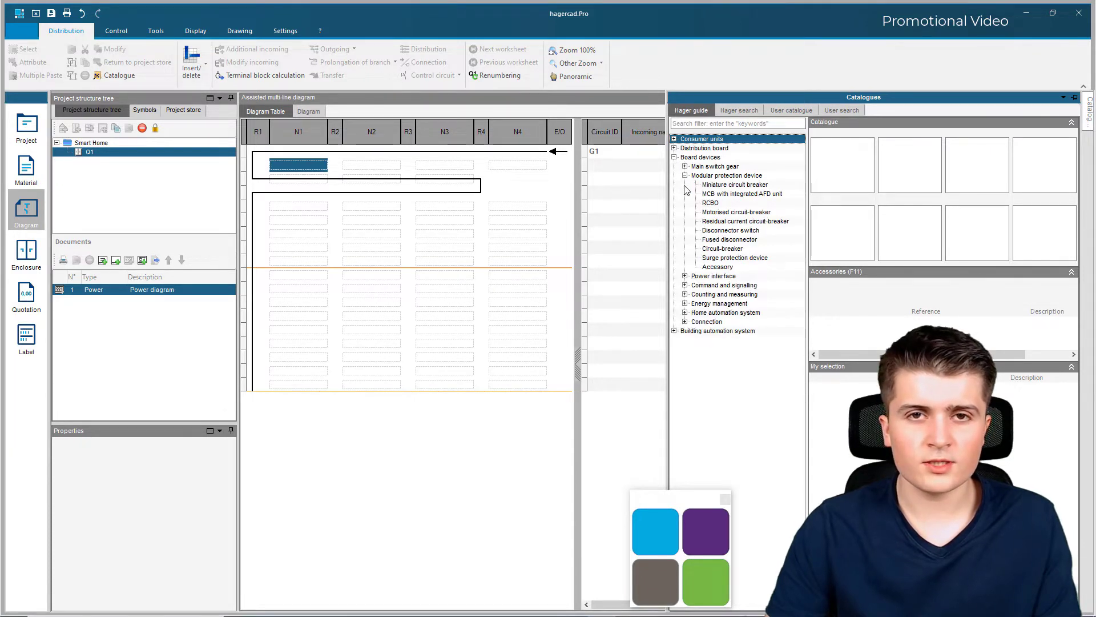
left_click(730, 258)
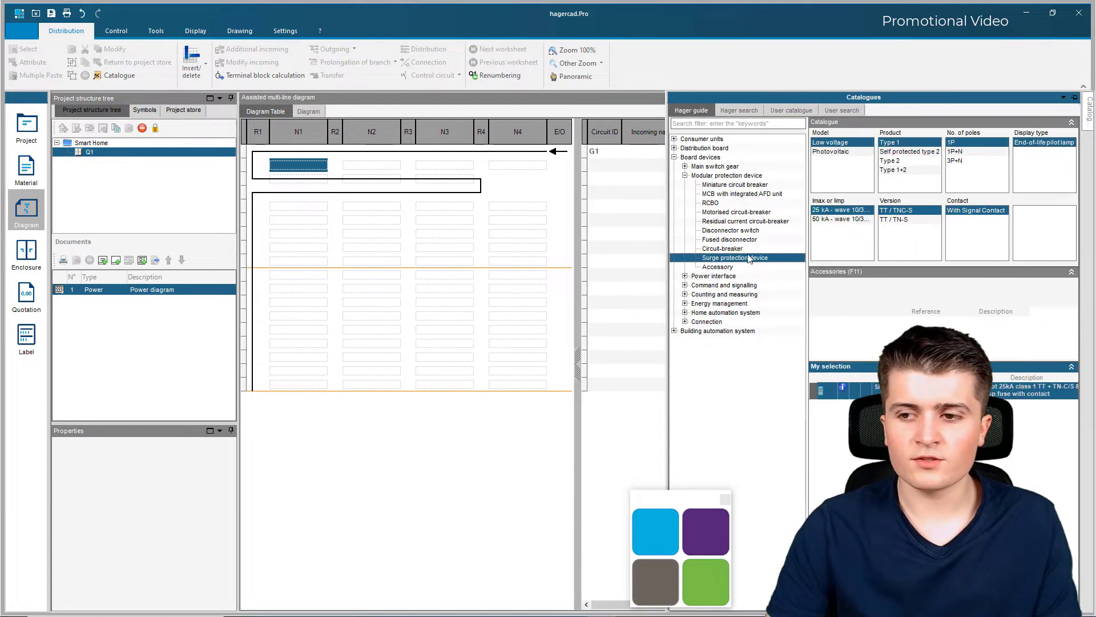
left_click(900, 161)
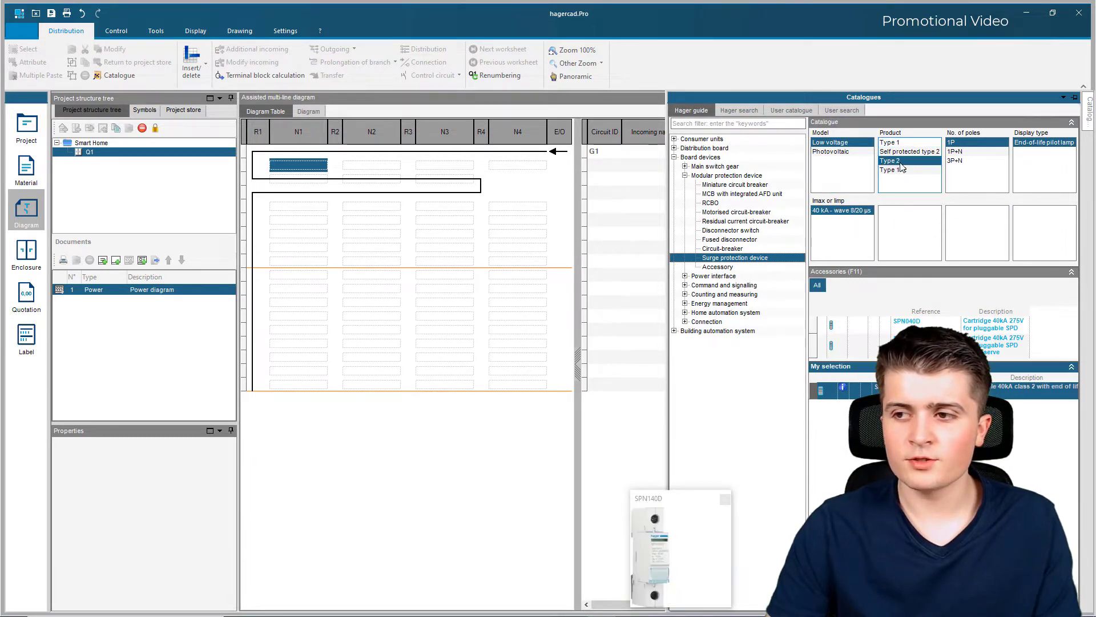
left_click(961, 161)
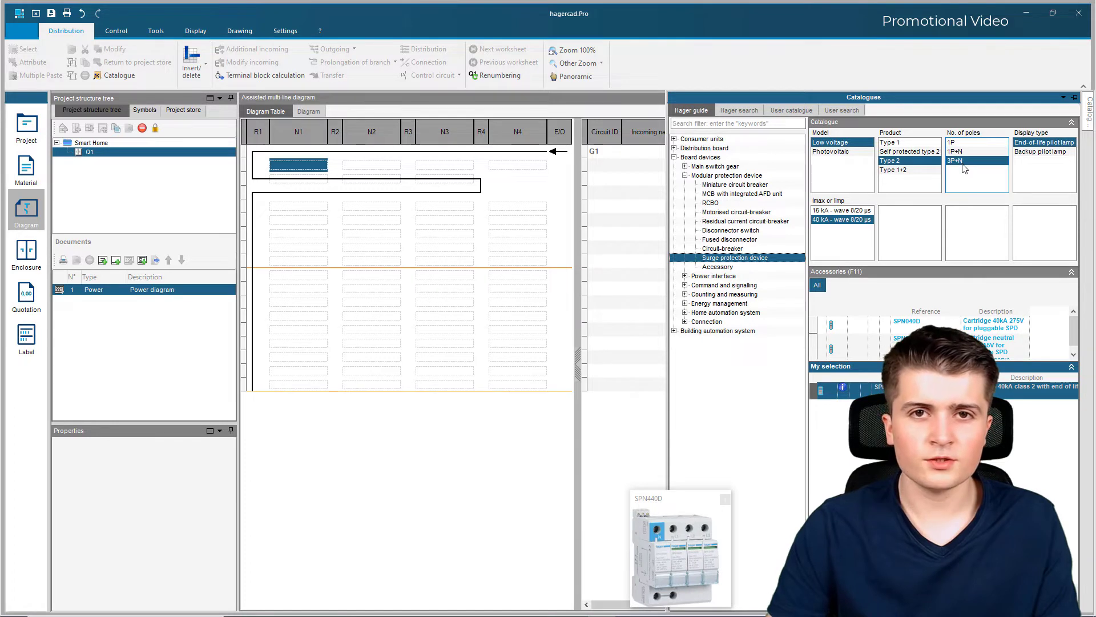
double_click(913, 386)
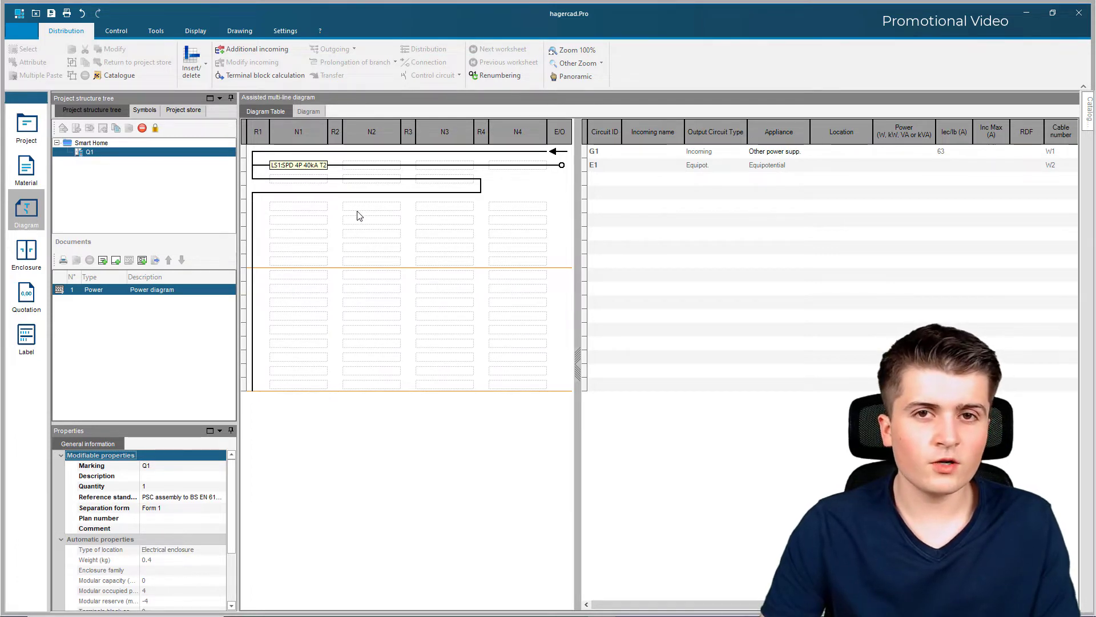
Step: Place a 4 P, 40 A, type A, 30 mA residual current circuit-breaker in column N1 of the first free row on the main busbar
left_click(308, 207)
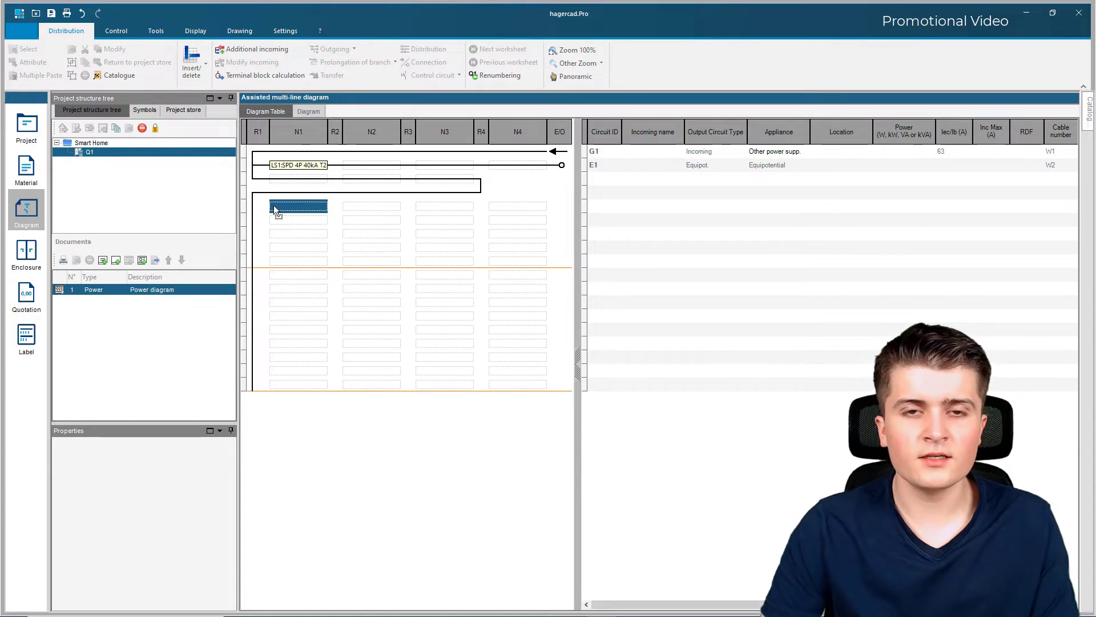
left_click(1084, 119)
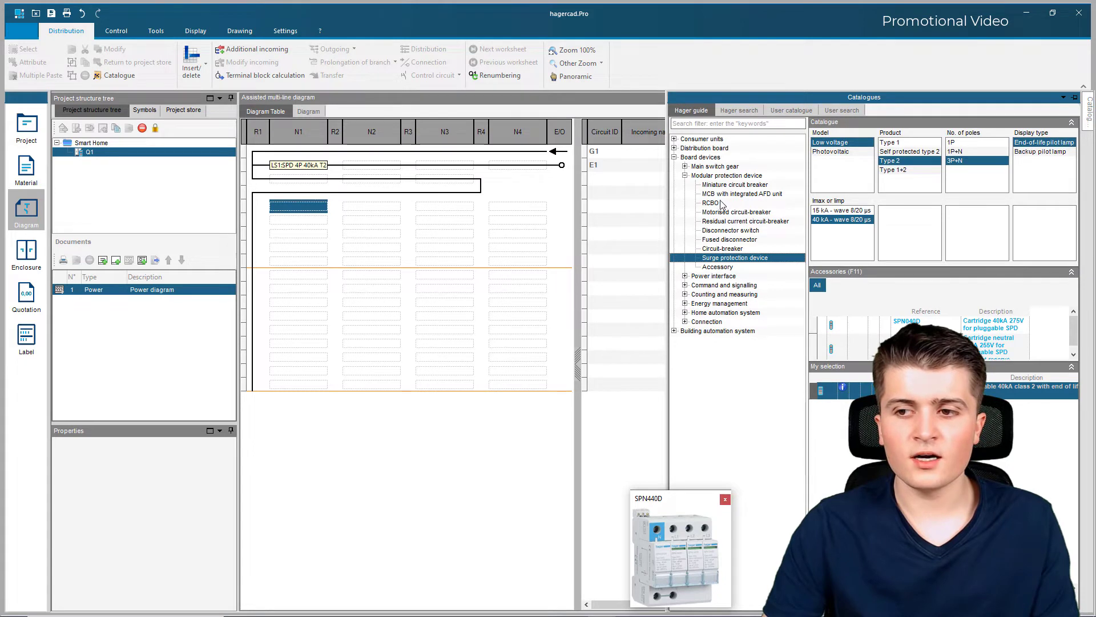
left_click(736, 221)
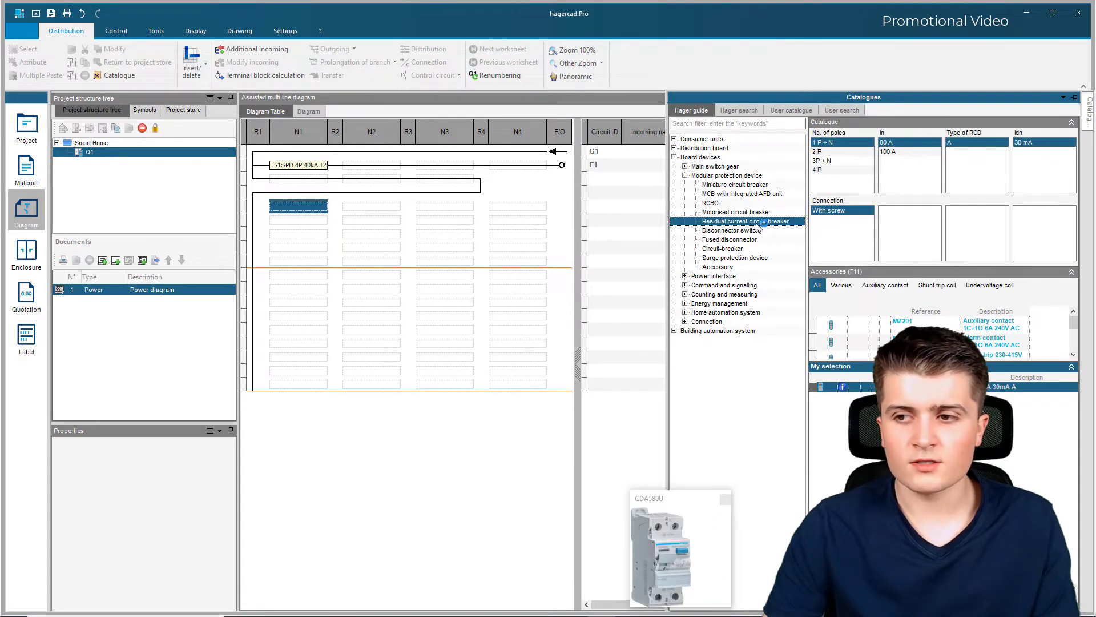
left_click(818, 170)
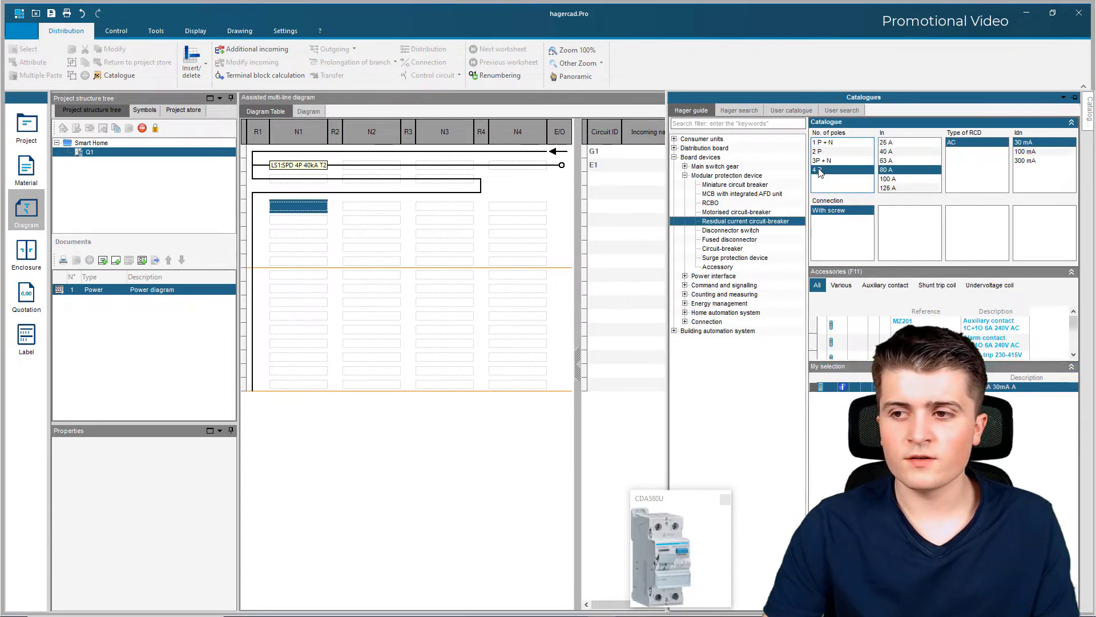
left_click(887, 169)
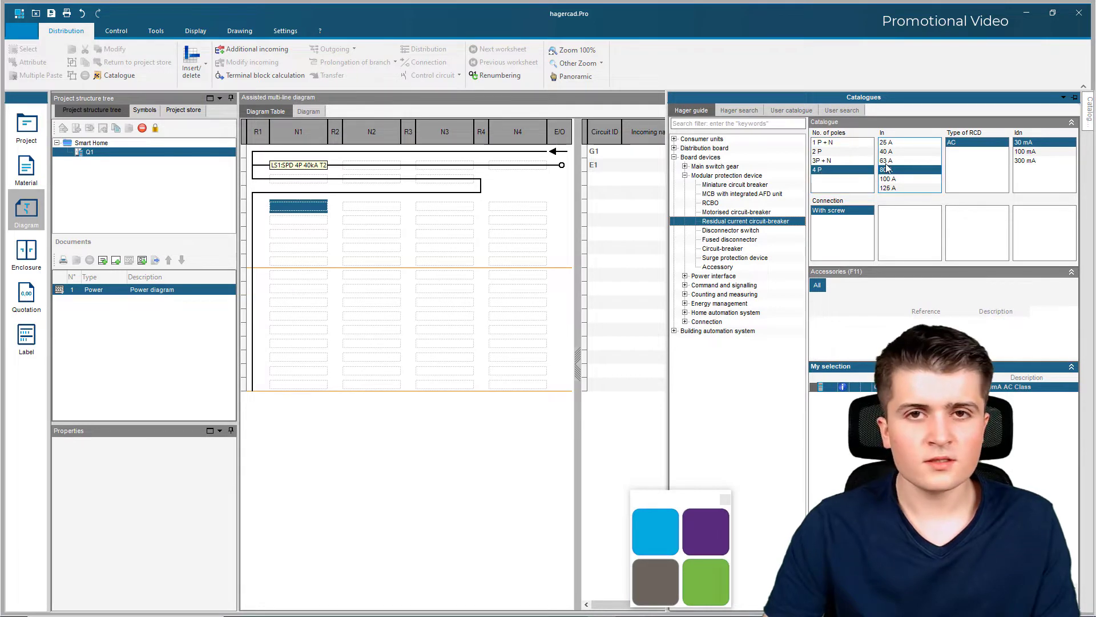
left_click(890, 162)
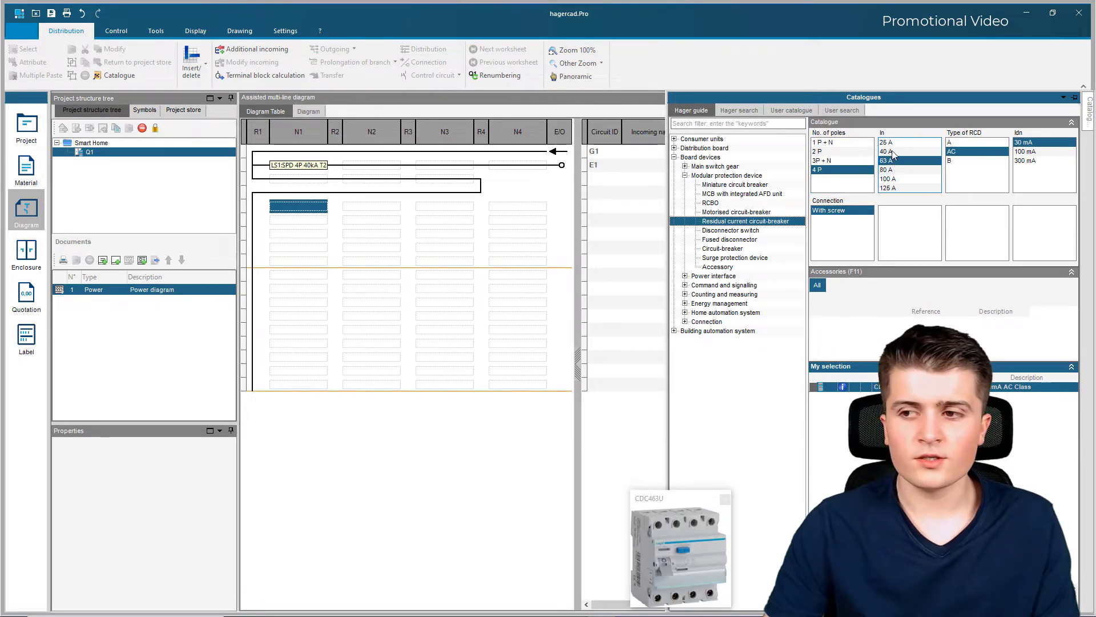
left_click(892, 151)
left_click(952, 142)
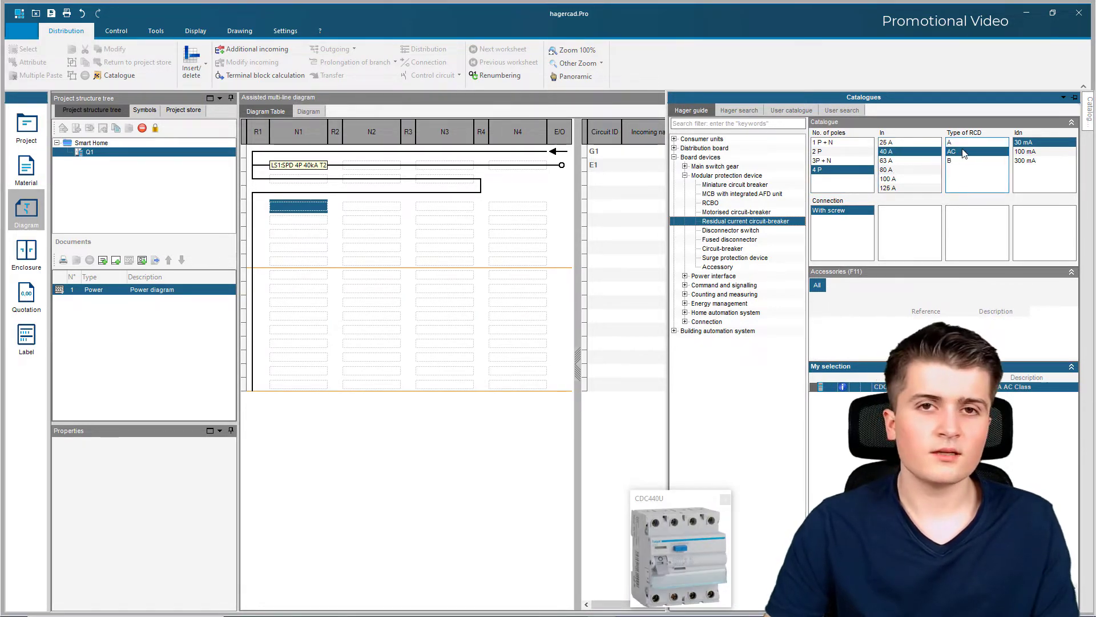
left_click(1015, 143)
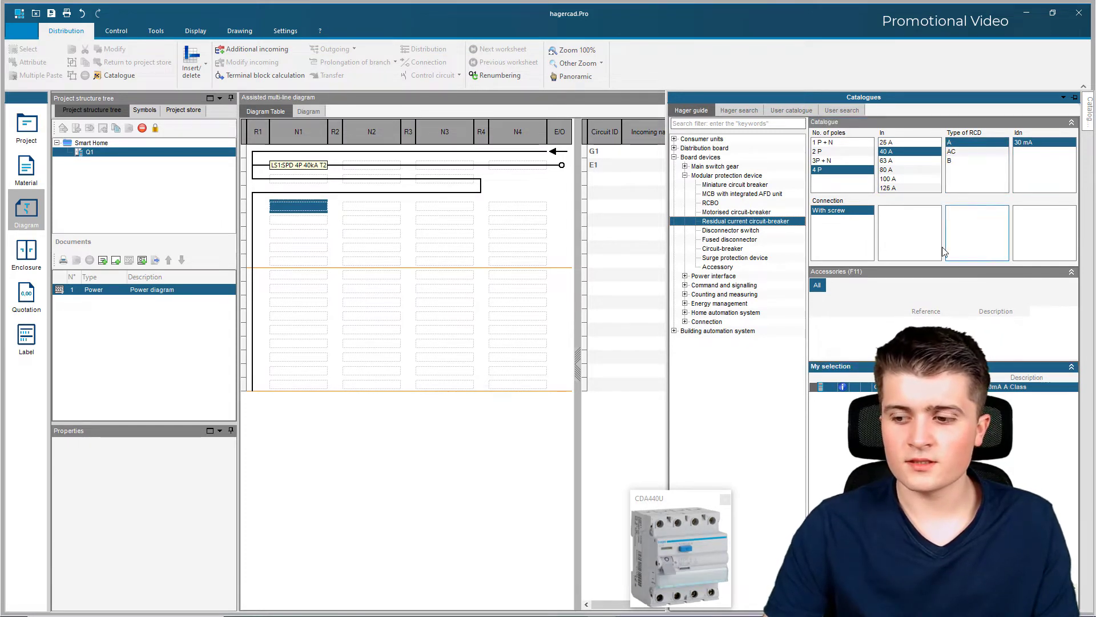
left_click_drag(891, 387, 298, 206)
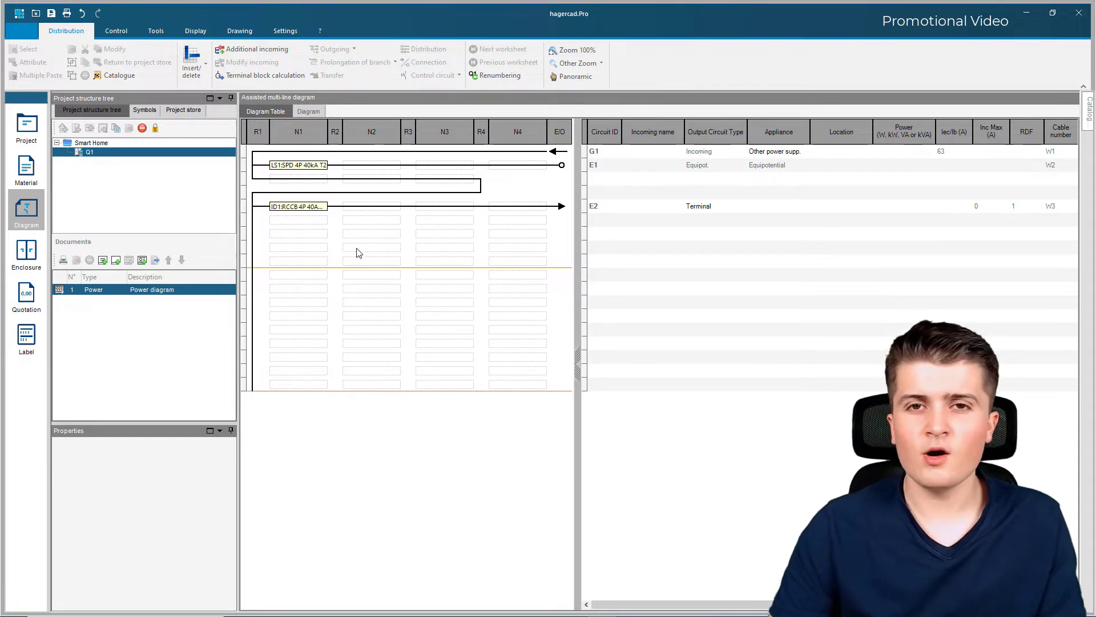
Step: Add six 1 P, 10 A, curve B, [6kA] - 10 kA miniature circuit breakers in N2 behind the RCCB and review them in the drawn diagram
left_click(370, 206)
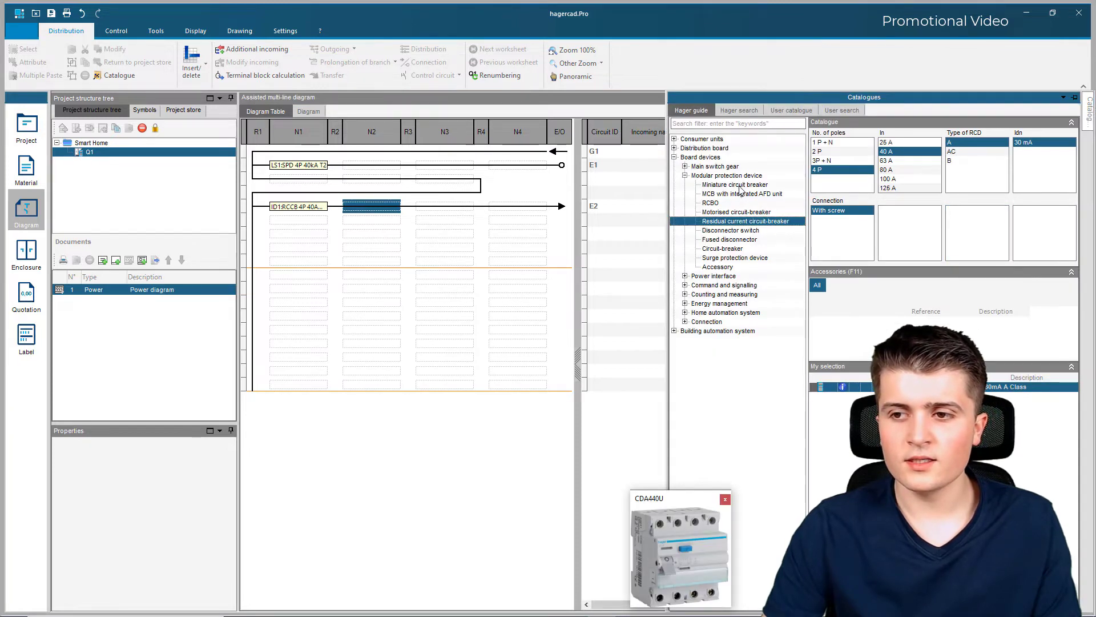
left_click(735, 184)
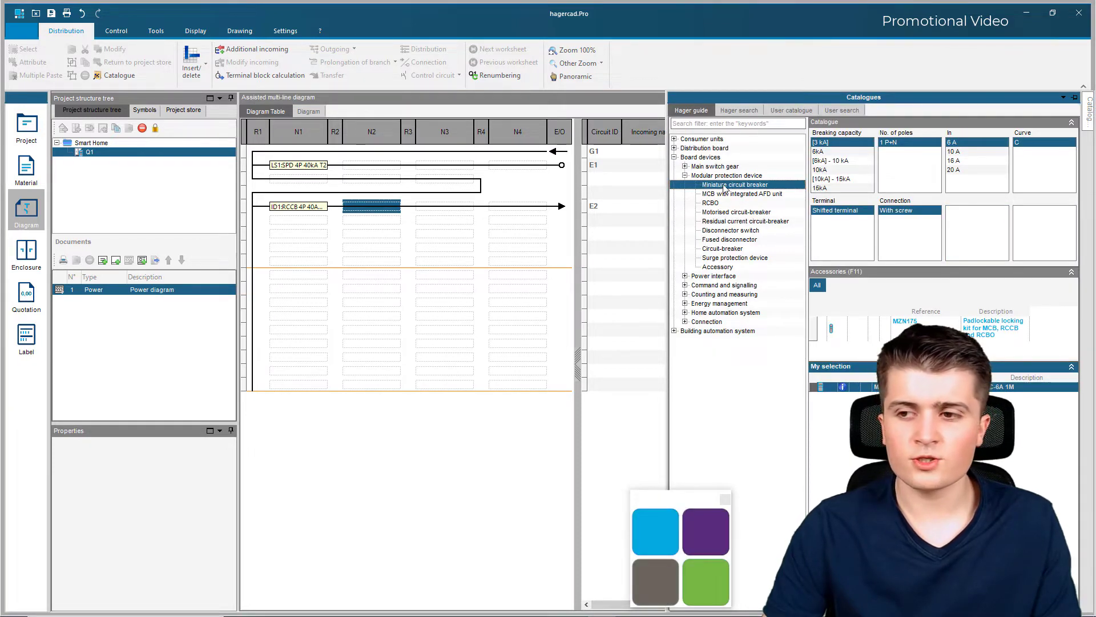
left_click(830, 160)
left_click(965, 151)
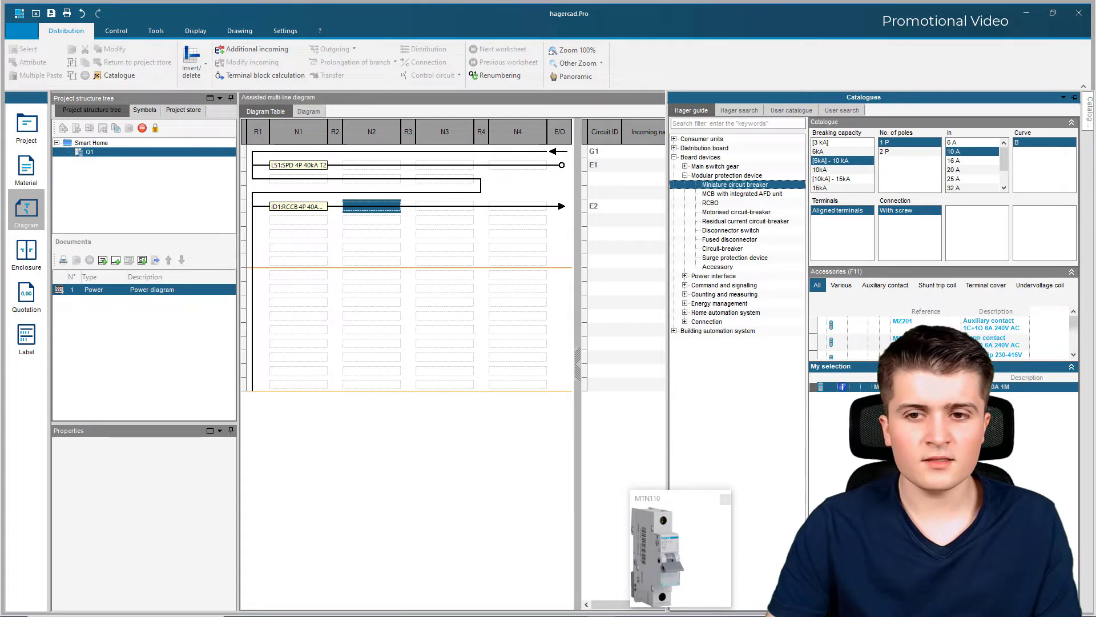
double_click(845, 386)
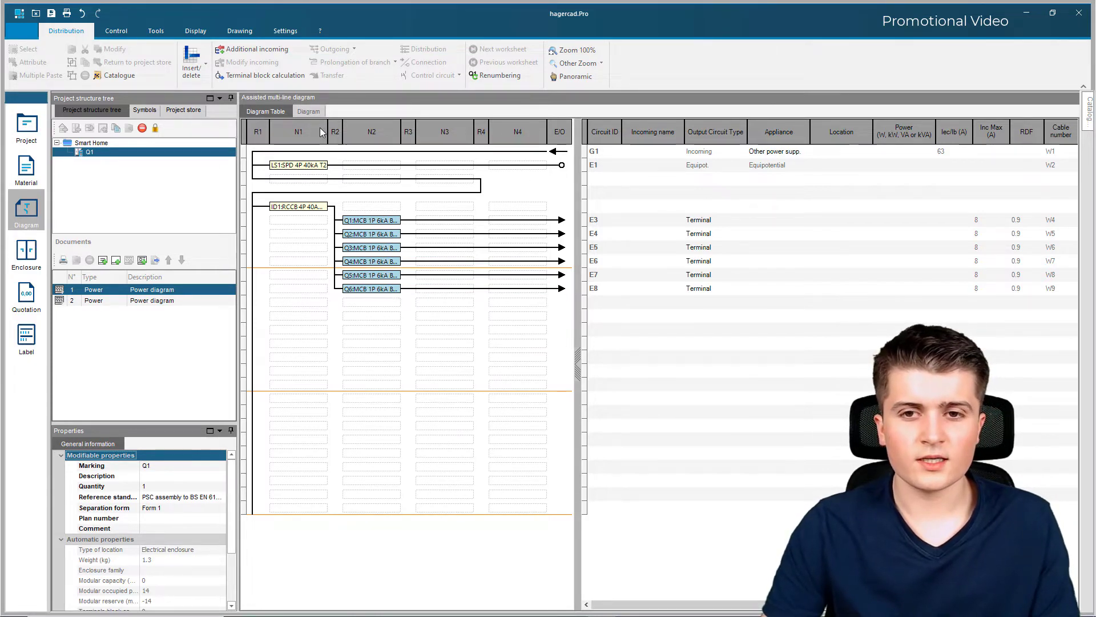
left_click(311, 111)
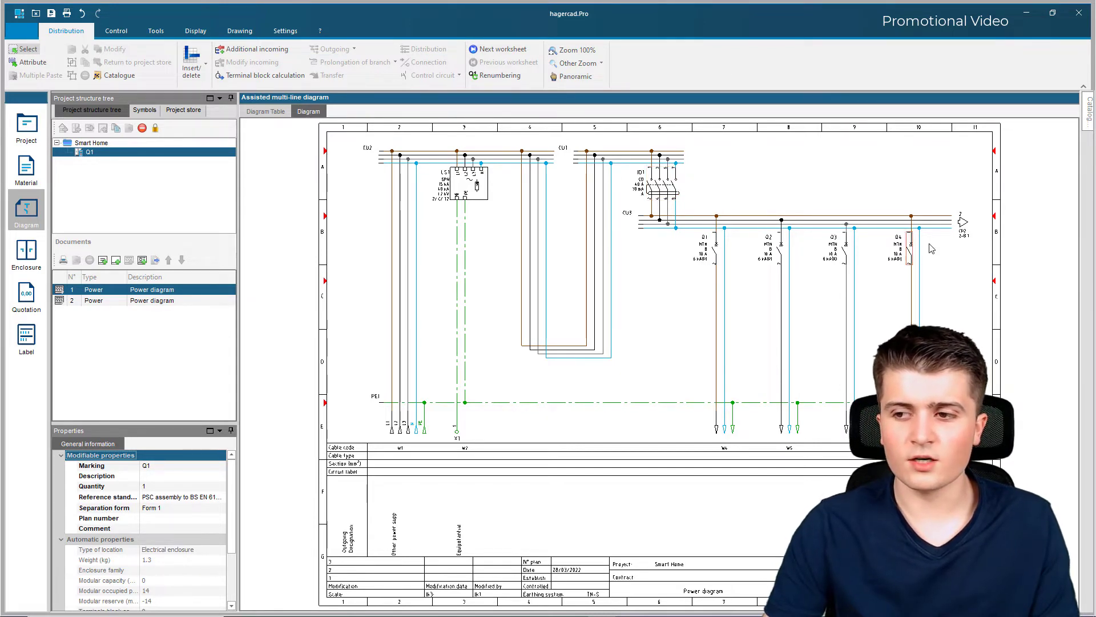
left_click(266, 112)
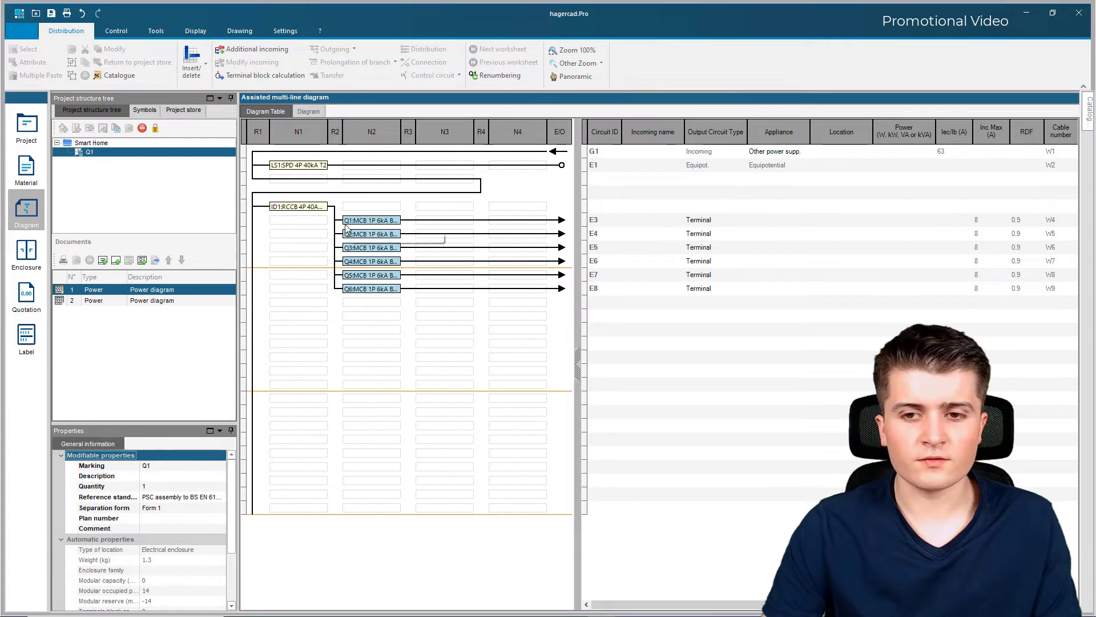
Step: Set the appliance of outgoing circuit E3 to Lighting in the diagram table
left_click(636, 223)
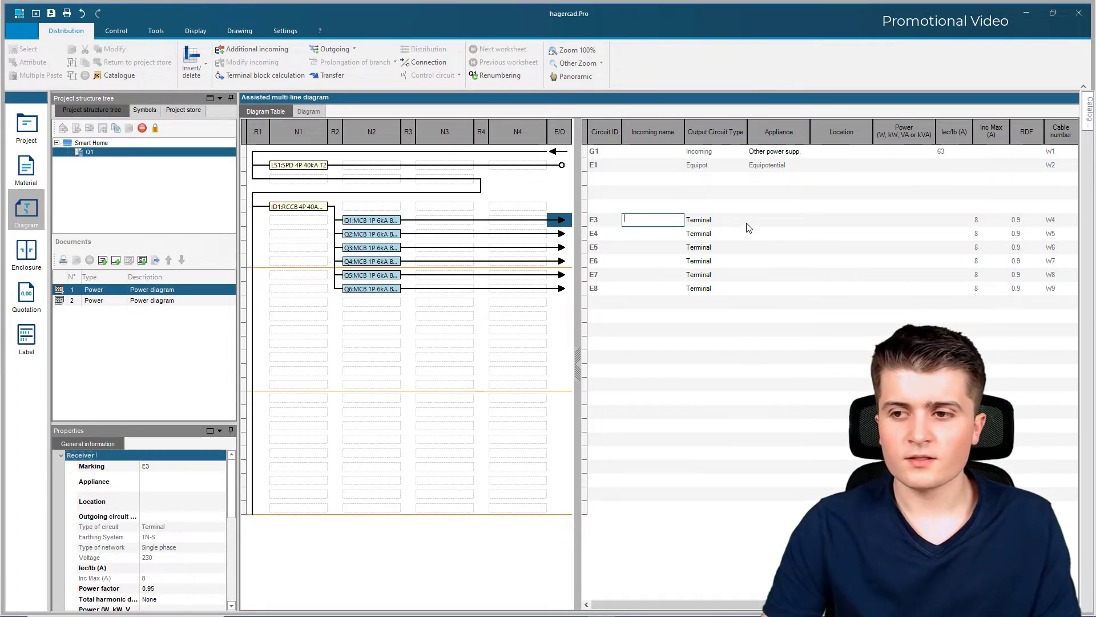
left_click(765, 220)
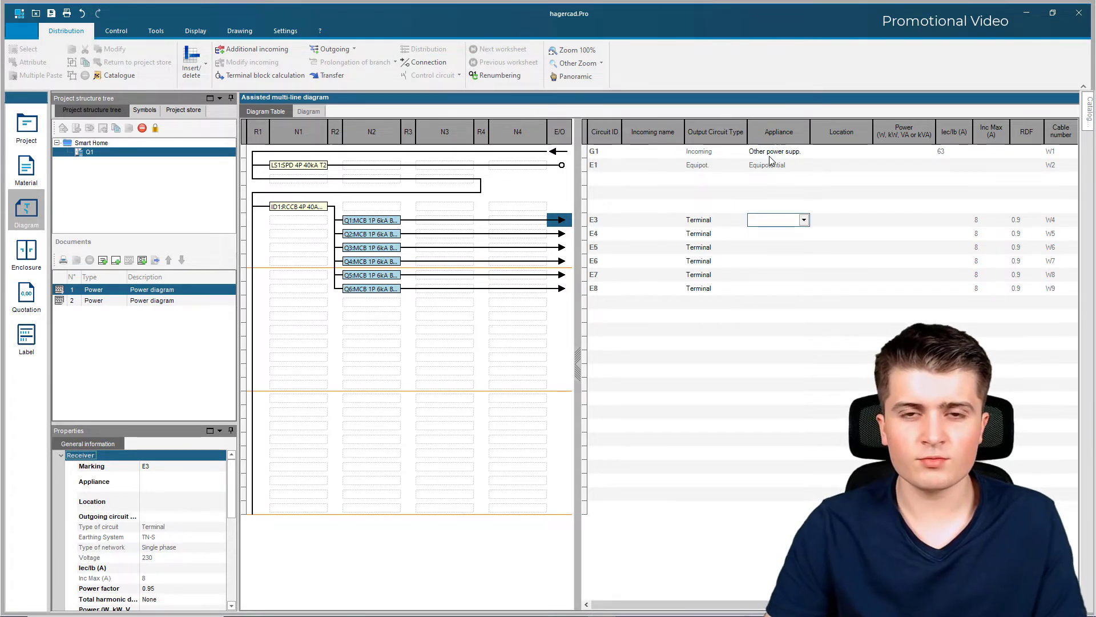
type("Lighting")
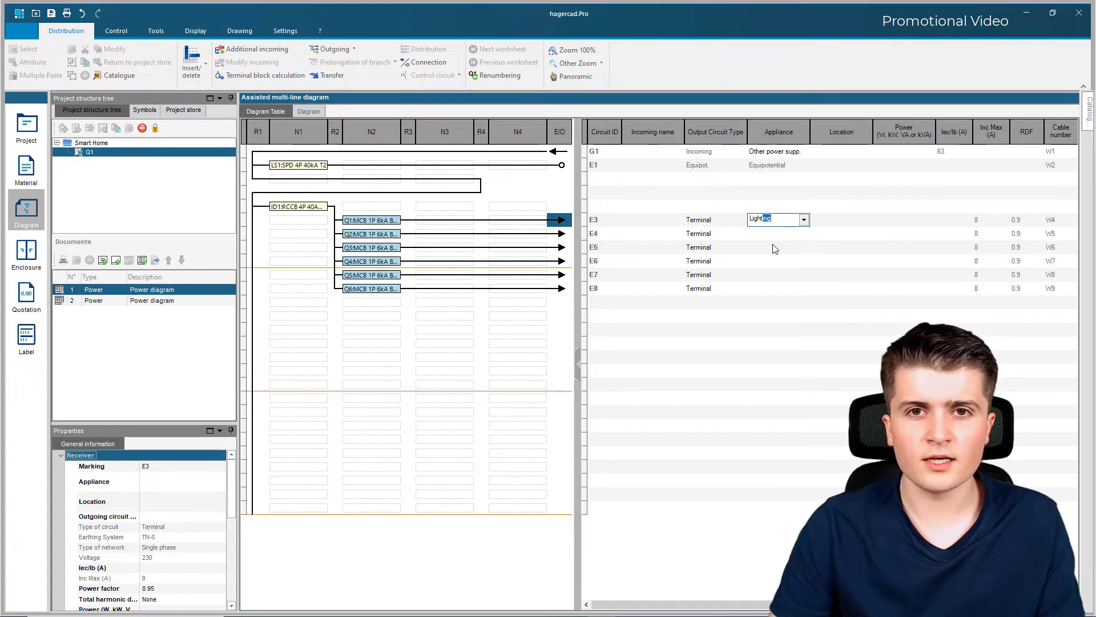
key("Tab")
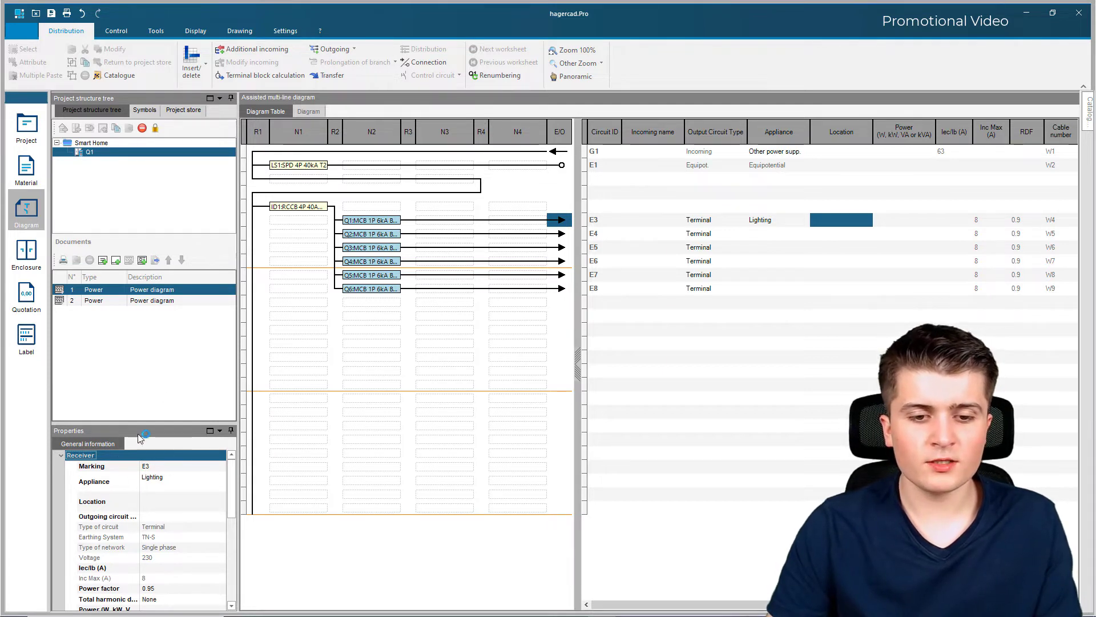
Step: Inspect the appliance selection list for circuit E3 and check the circuit's label in the drawn diagram
left_click(193, 487)
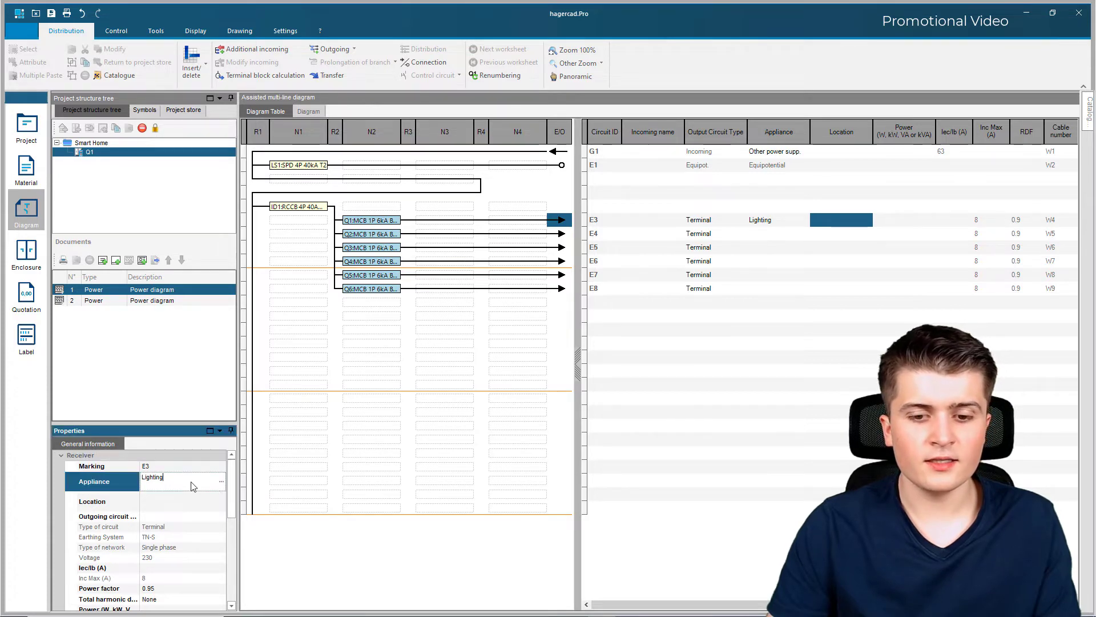
left_click(220, 485)
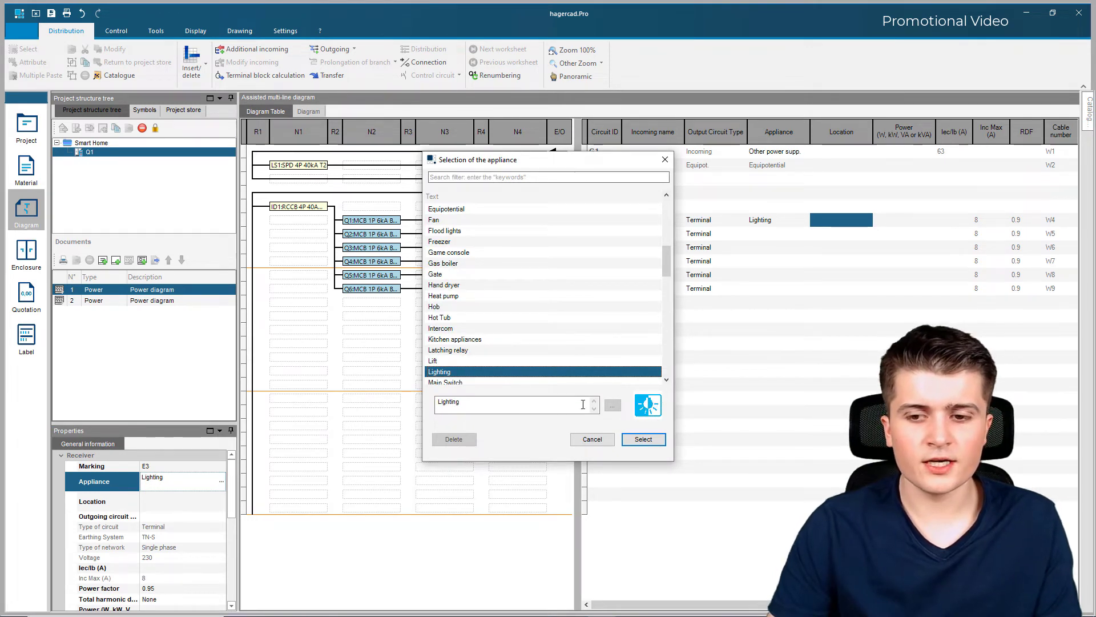
left_click(665, 160)
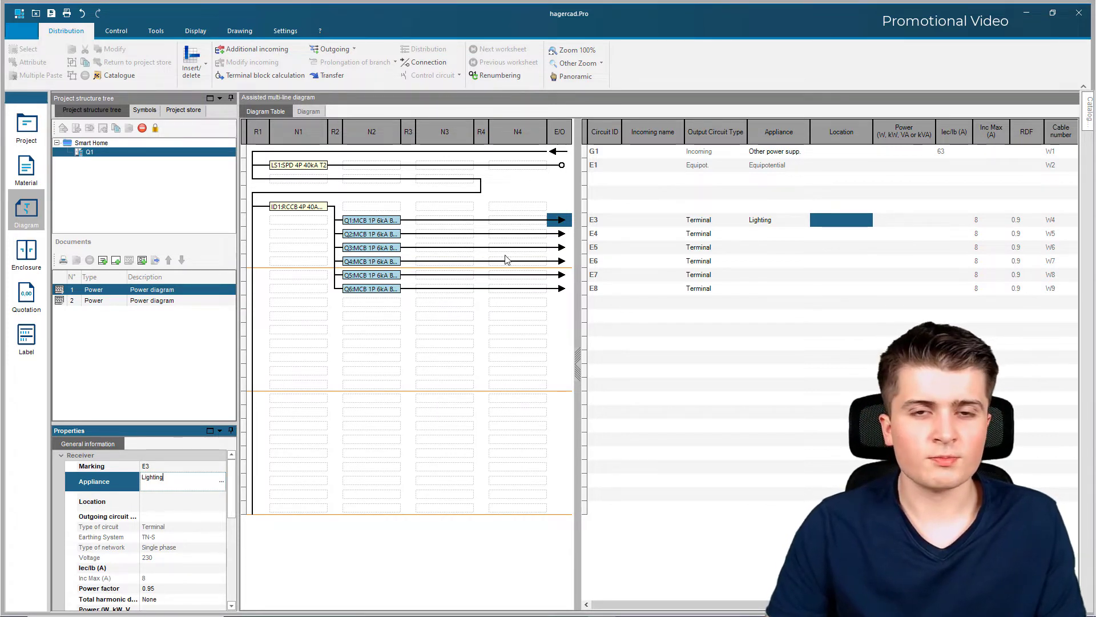
left_click(316, 112)
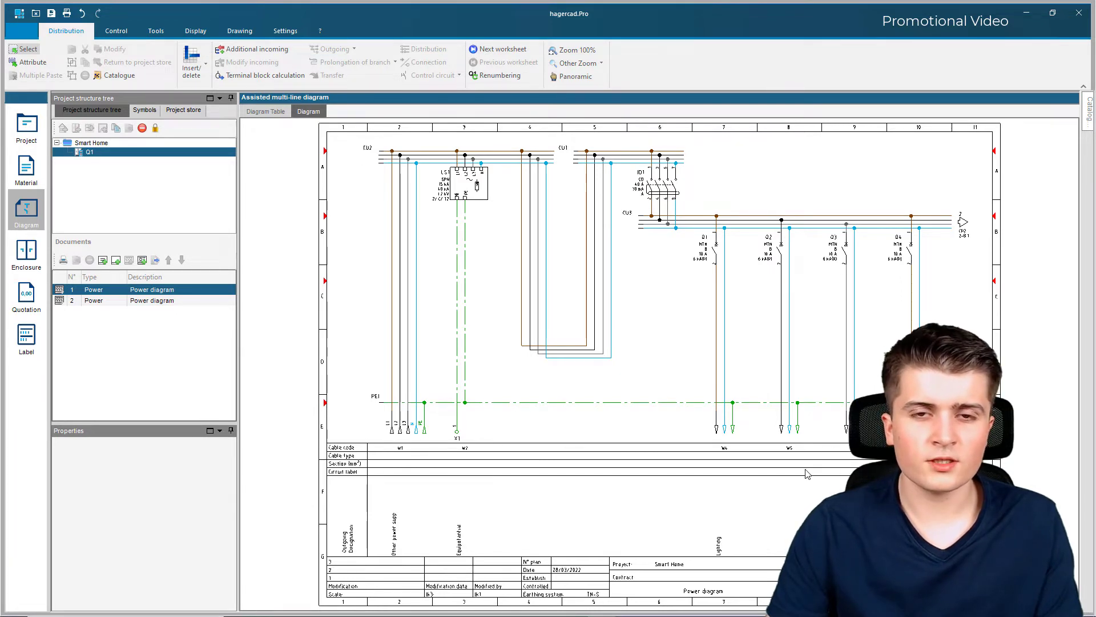
left_click(260, 112)
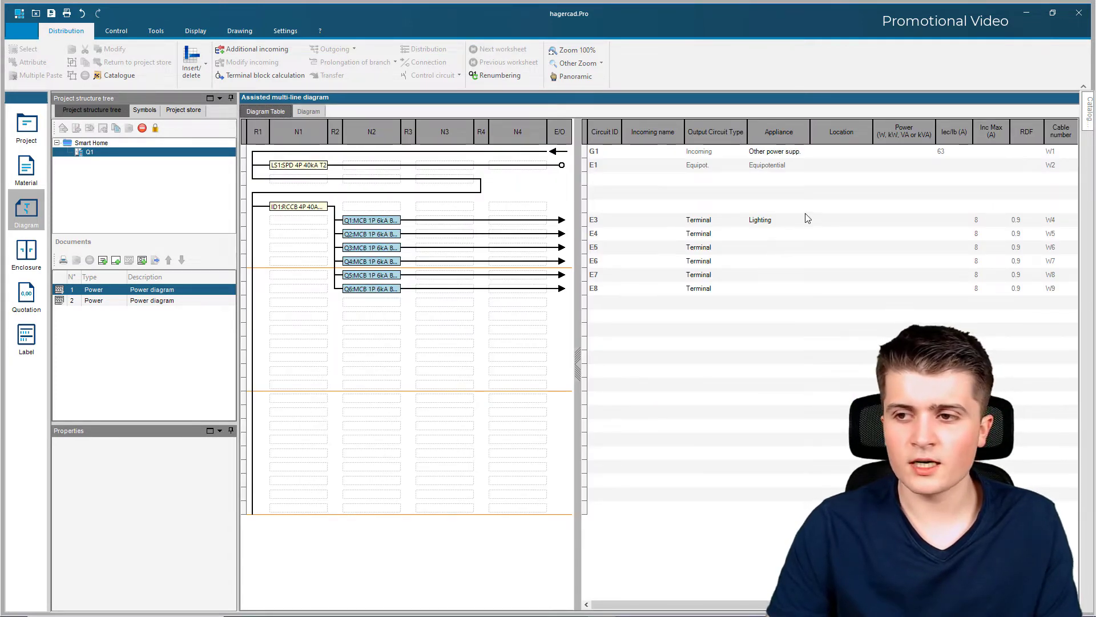
Step: Set the location of circuit E3 to Living room
left_click(838, 221)
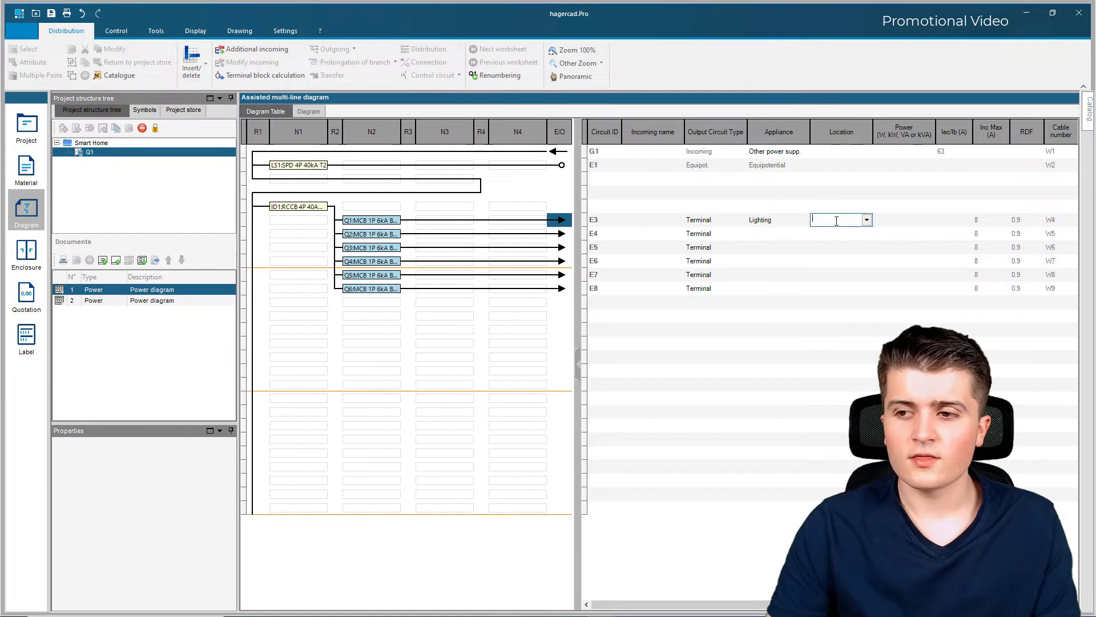
type("Living room")
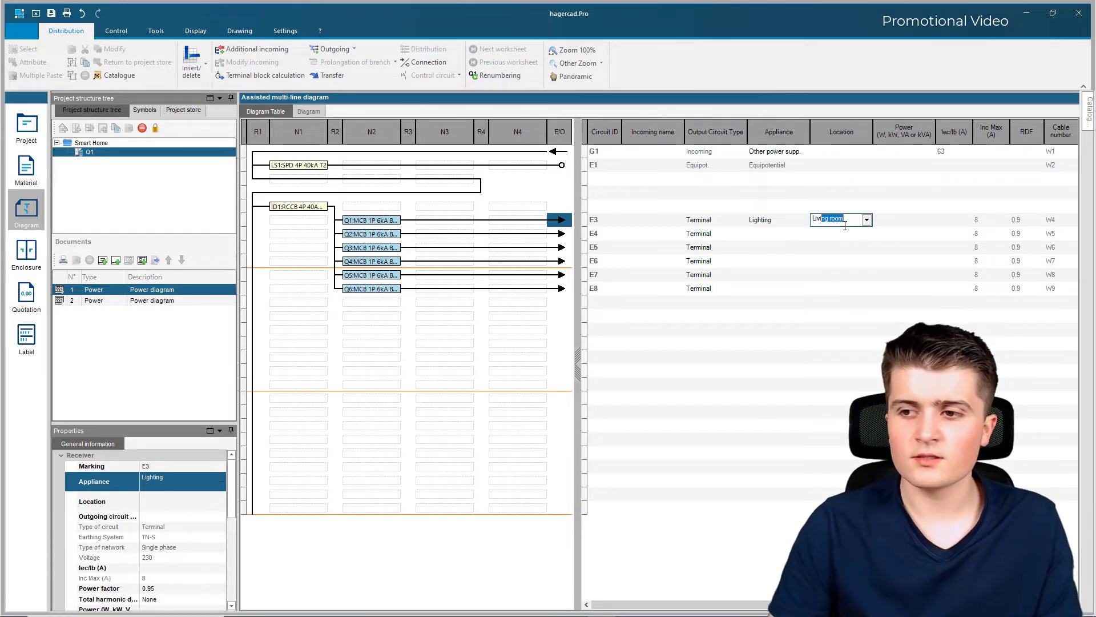
key("Tab")
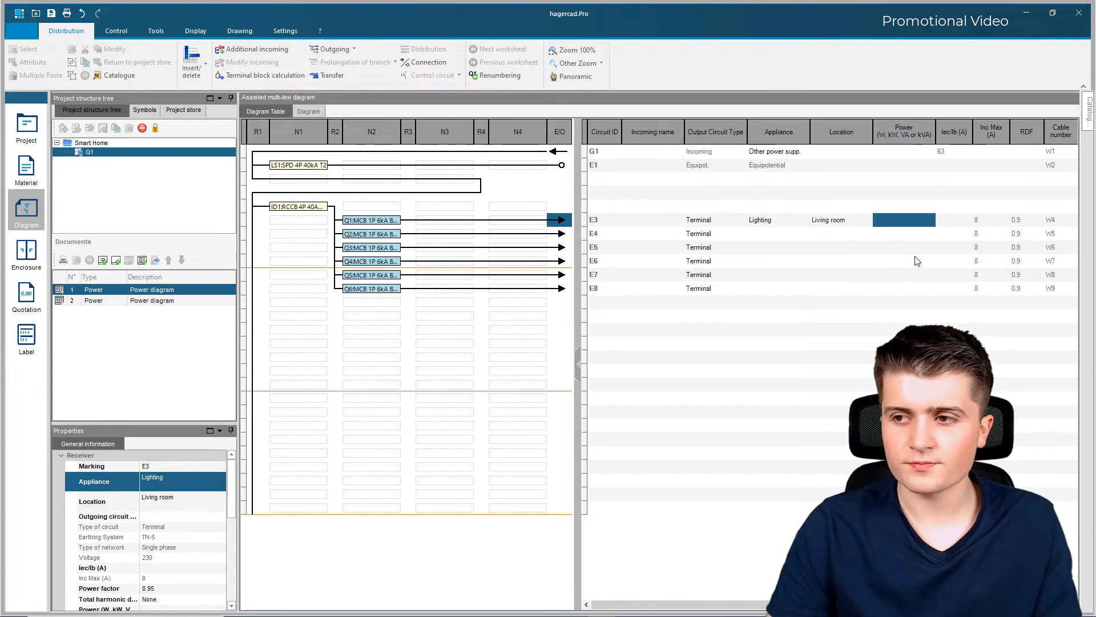
Step: Assign circuit E3 a multicore L+N+PE copper cable of type 4F3 / H05Z1Z1-F with a 1.5 mm² line section
left_click_drag(665, 604, 845, 604)
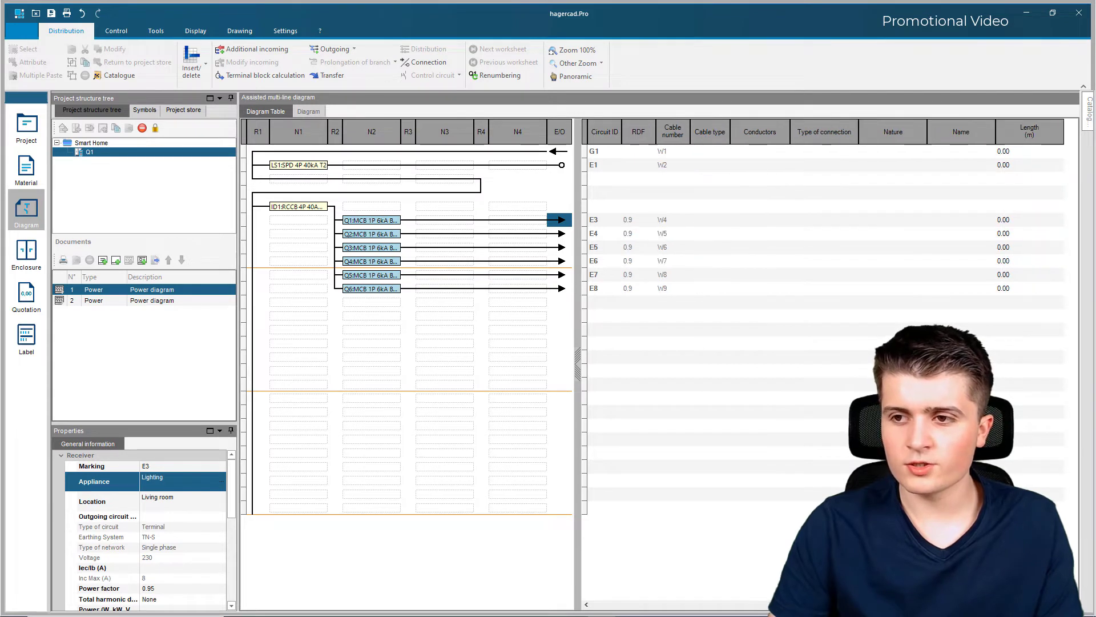
double_click(711, 220)
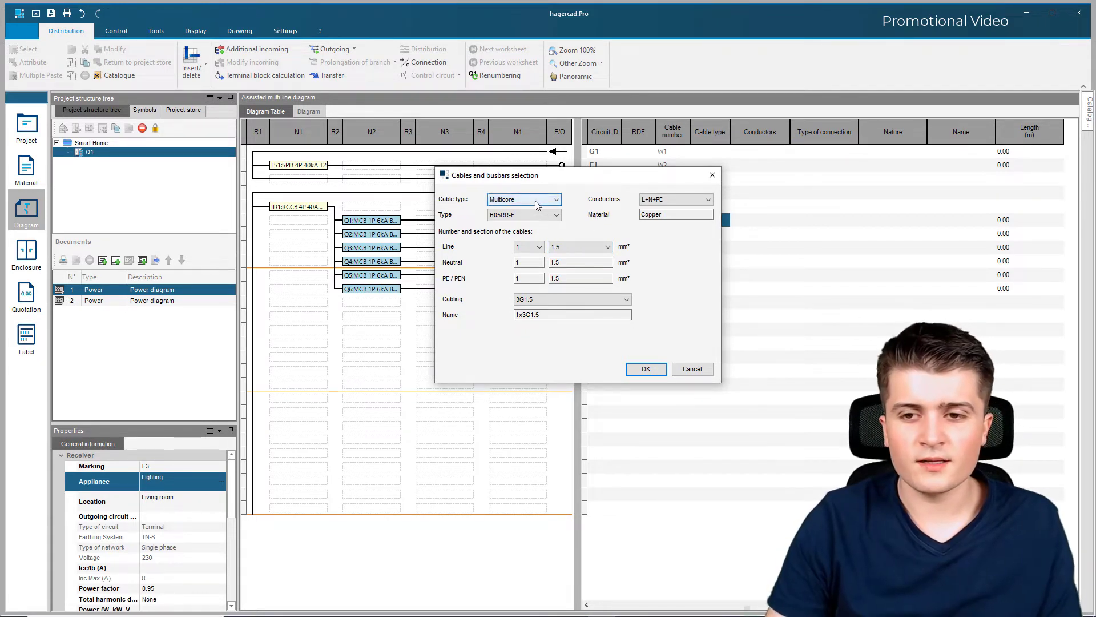
left_click(508, 201)
left_click(502, 210)
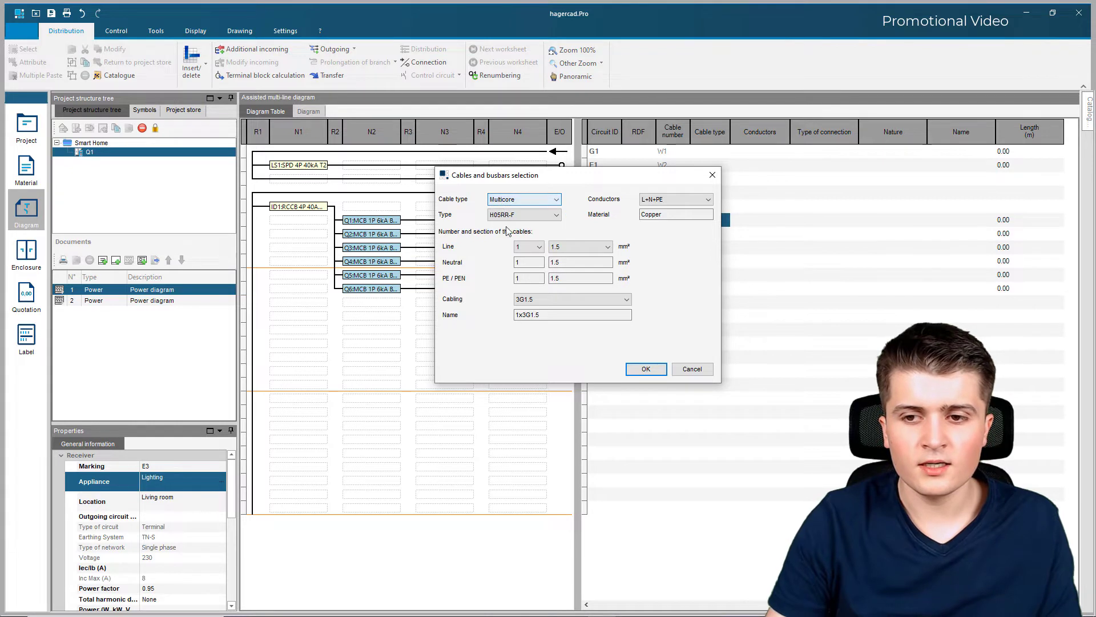
left_click(523, 214)
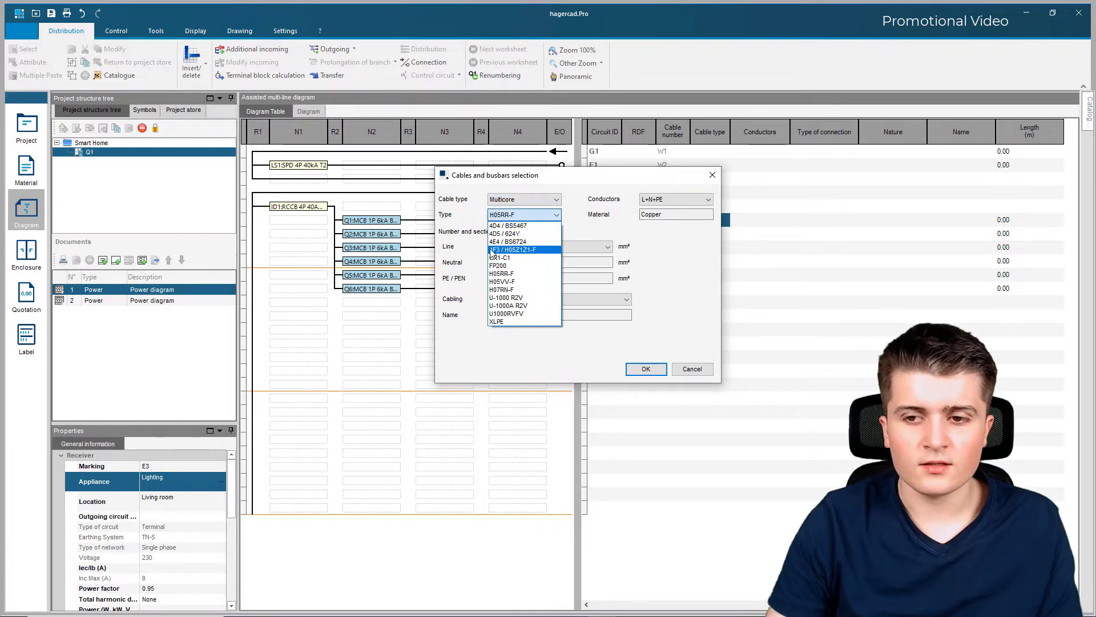
left_click(502, 250)
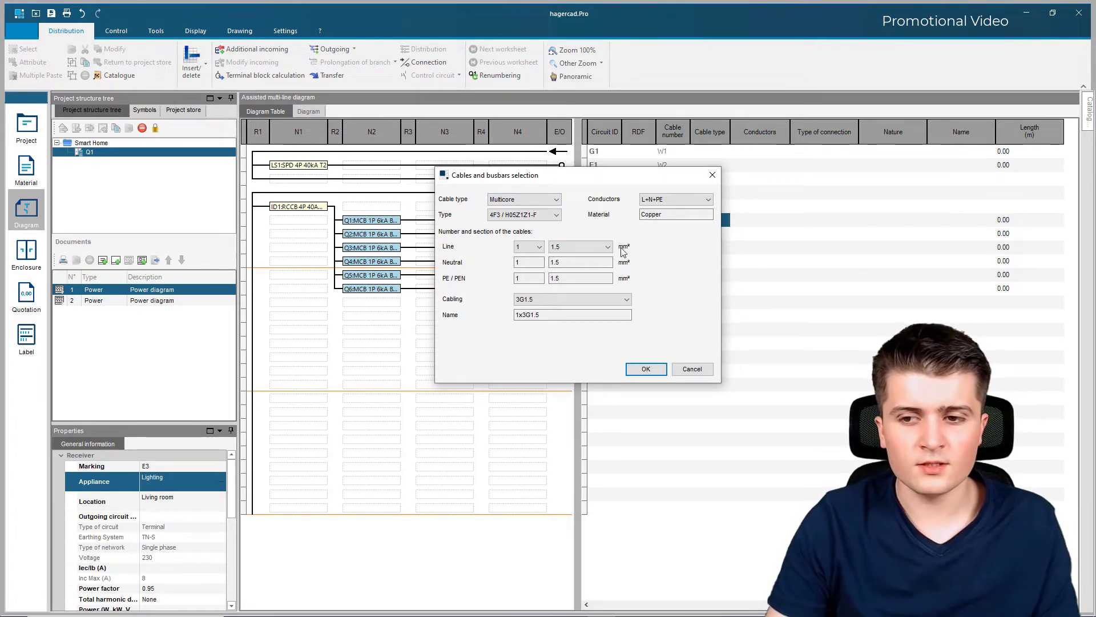
left_click(602, 248)
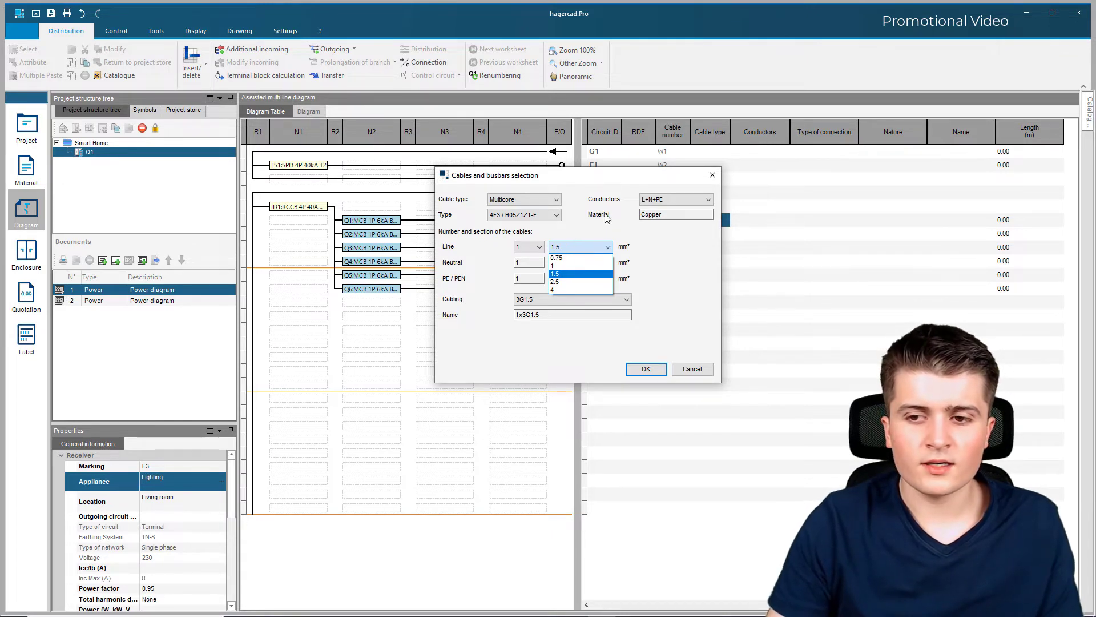
left_click(557, 274)
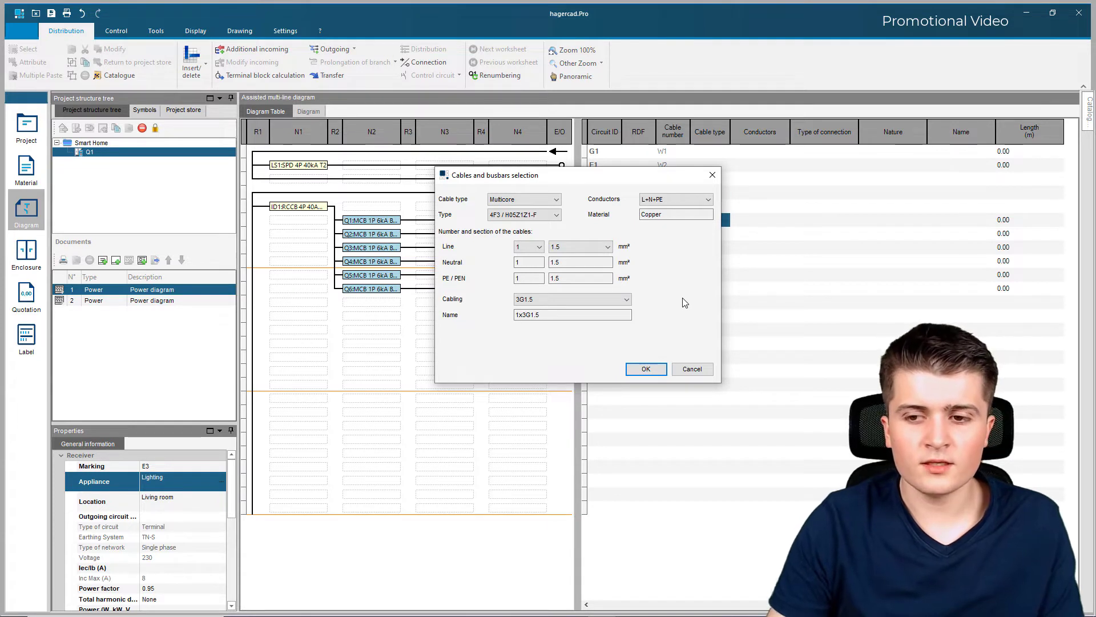
left_click(645, 369)
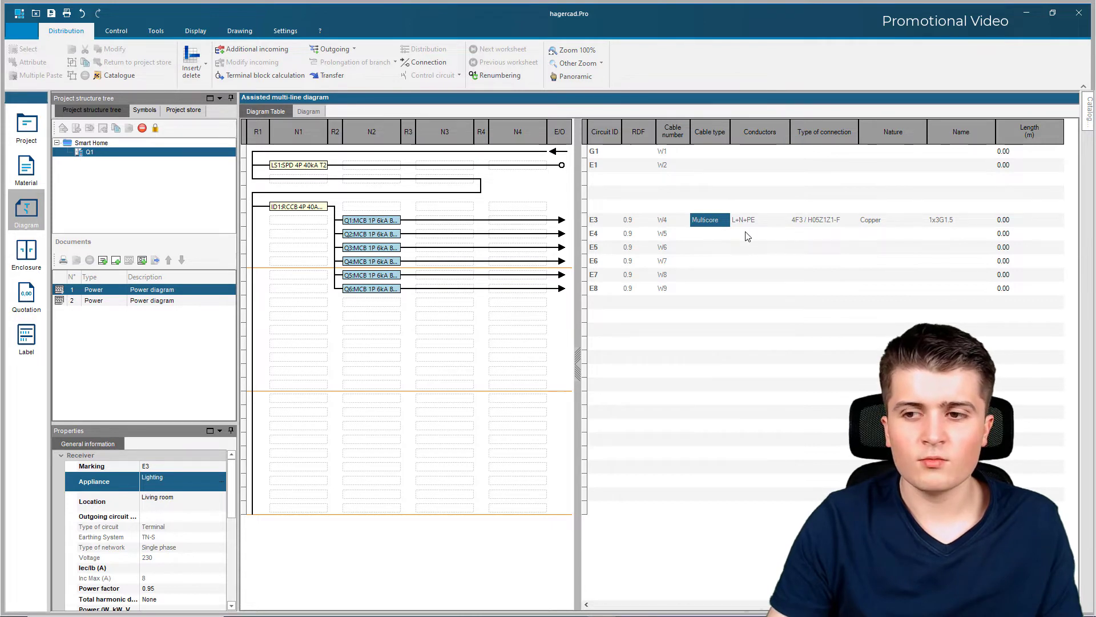
Step: Copy the cable definition of circuit E3 to circuits E4 through E8
scroll(735, 253, "left", 5)
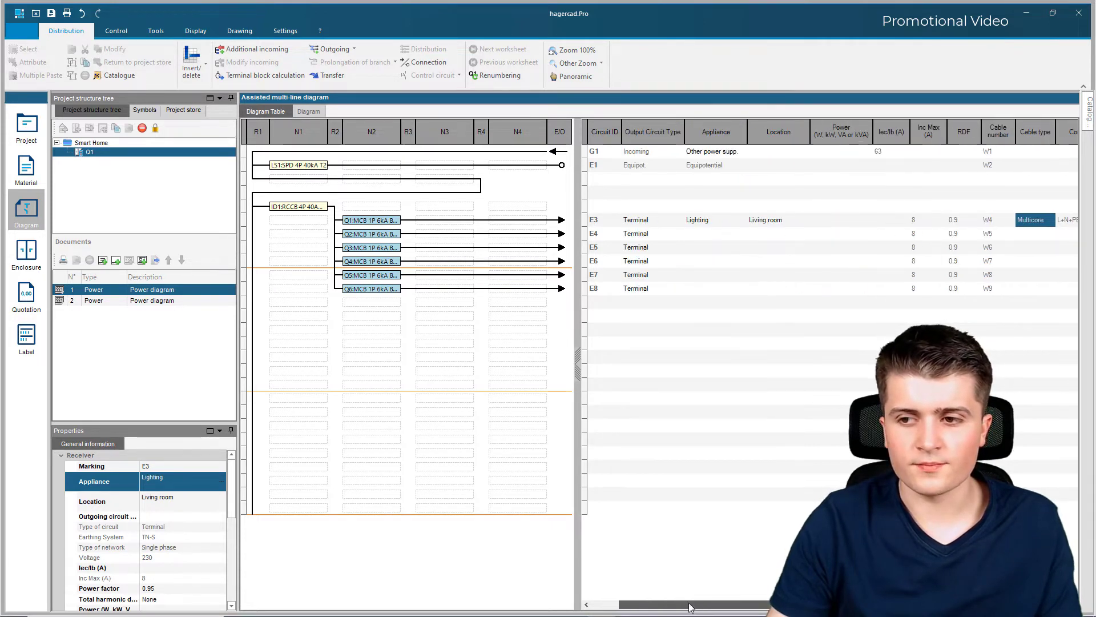
scroll(734, 253, "right", 4)
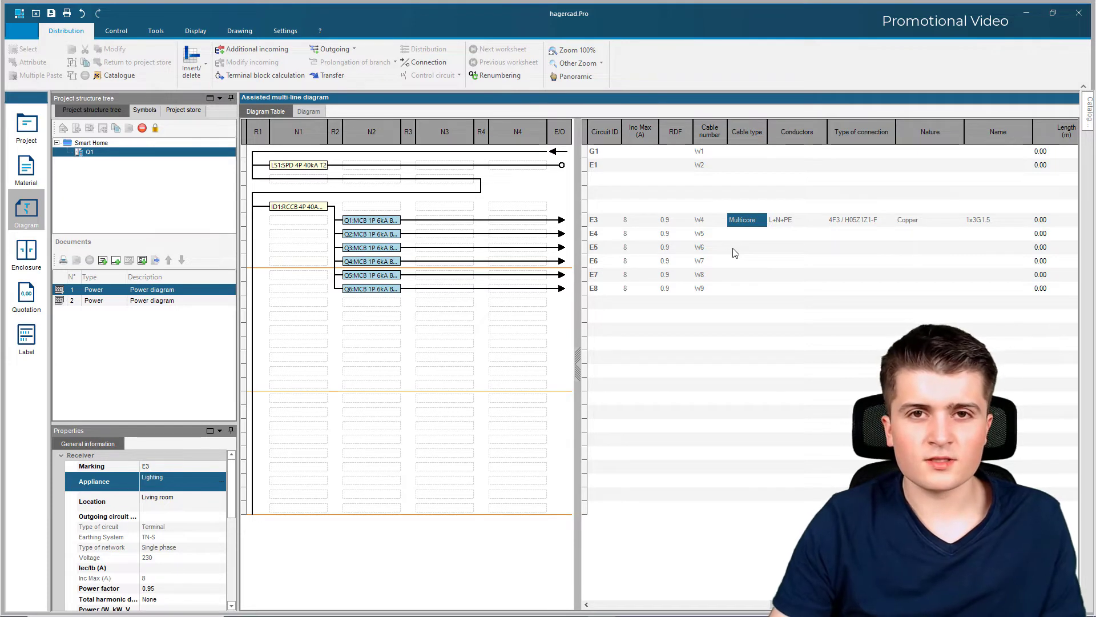
key("Down")
type("Multicore")
key("Down")
type("Multicore\tL+N+PE\t4F3 / H05Z1Z1-F\tCopper\t1x3G1.5")
key("Down")
type("Multicore\tL+N+PE\t4F3 / H05Z1Z1-F\tCopper\t1x3G1.5")
key("Down")
key("ctrl+v")
key("Down")
key("ctrl+v")
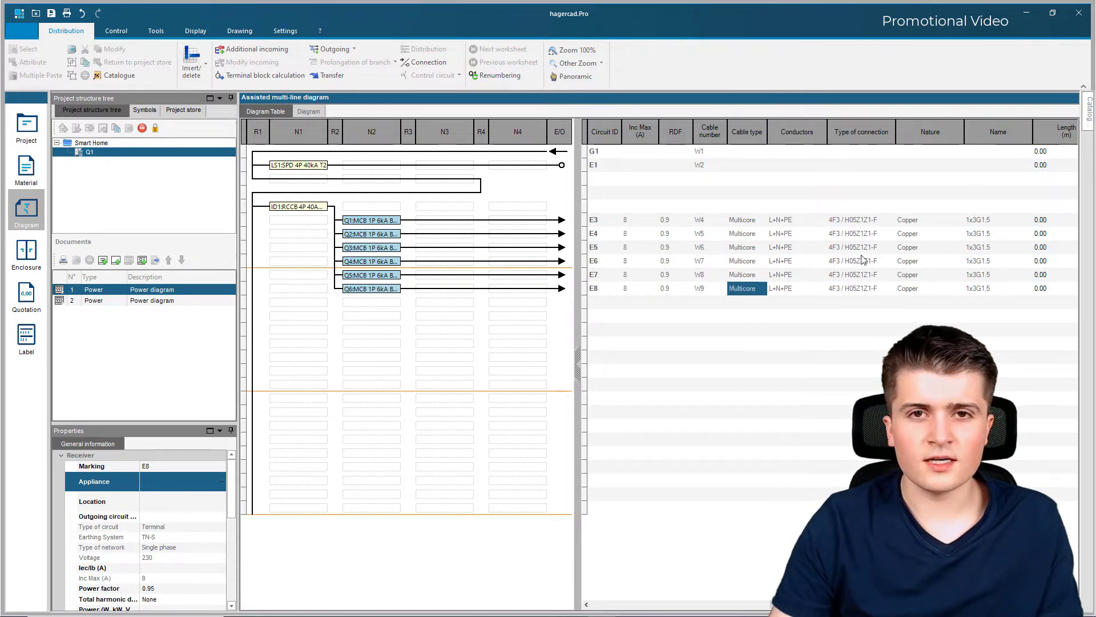
Step: Copy the Lighting appliance from circuit E3 to circuits E4 through E8
scroll(624, 588, "left", 5)
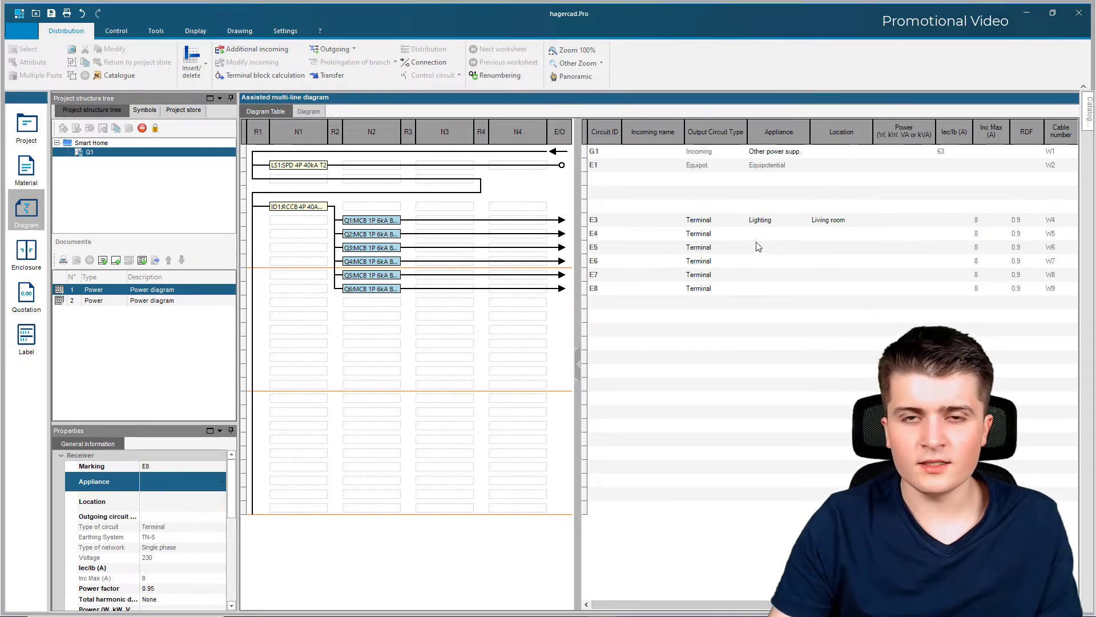
left_click(763, 234)
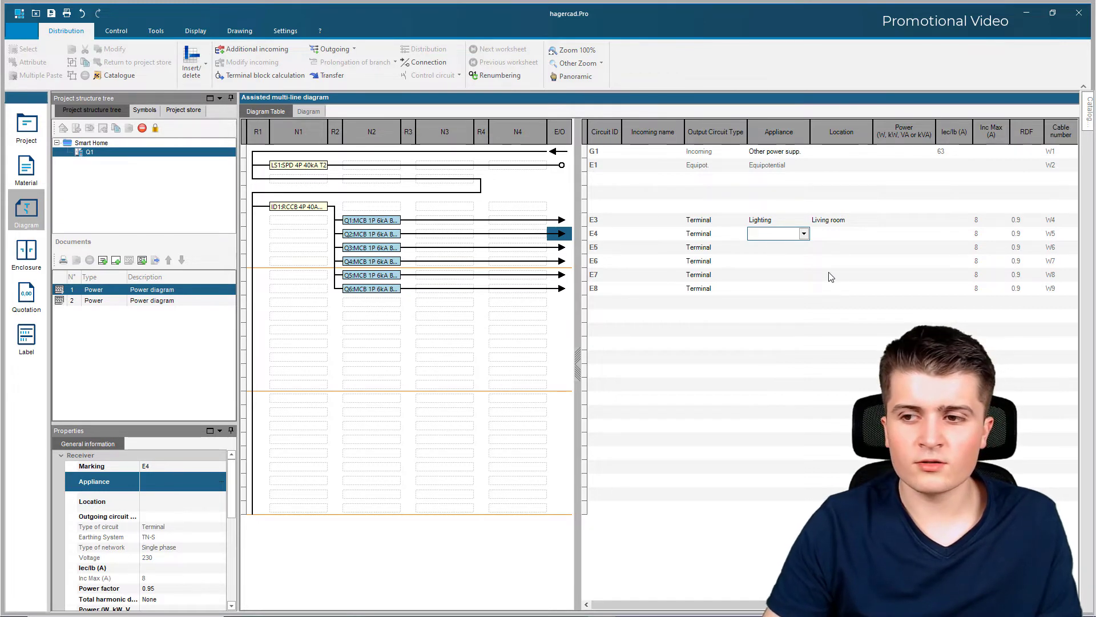
key("Up")
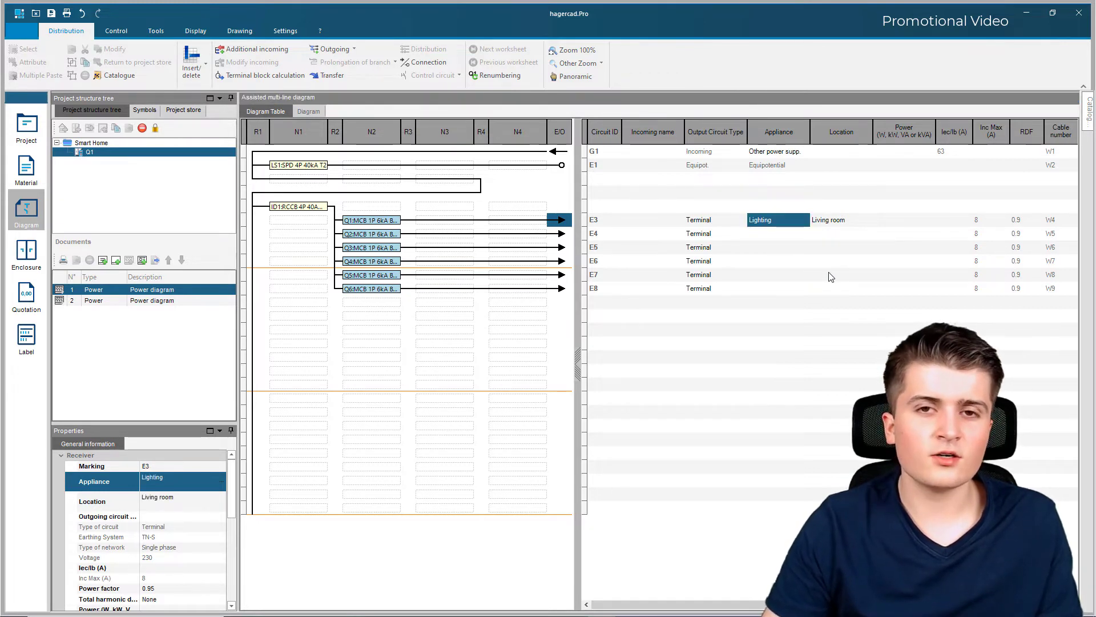
key("Down")
type("Lighting")
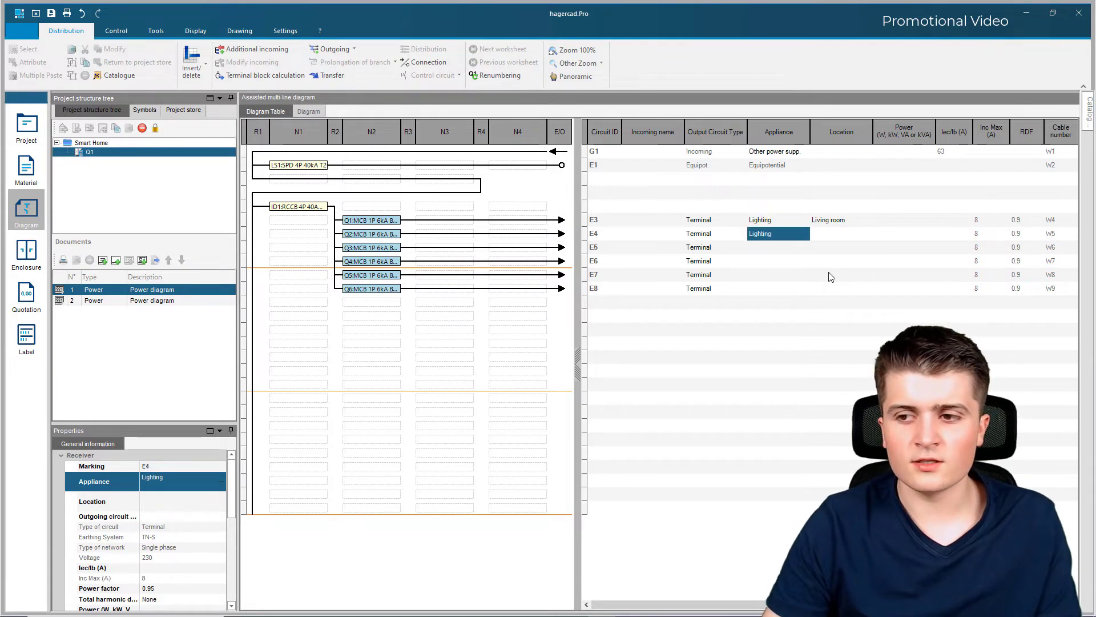
key("Down")
type("Lighting")
key("Down")
type("Lighting")
key("Down")
type("Lighting")
key("Down")
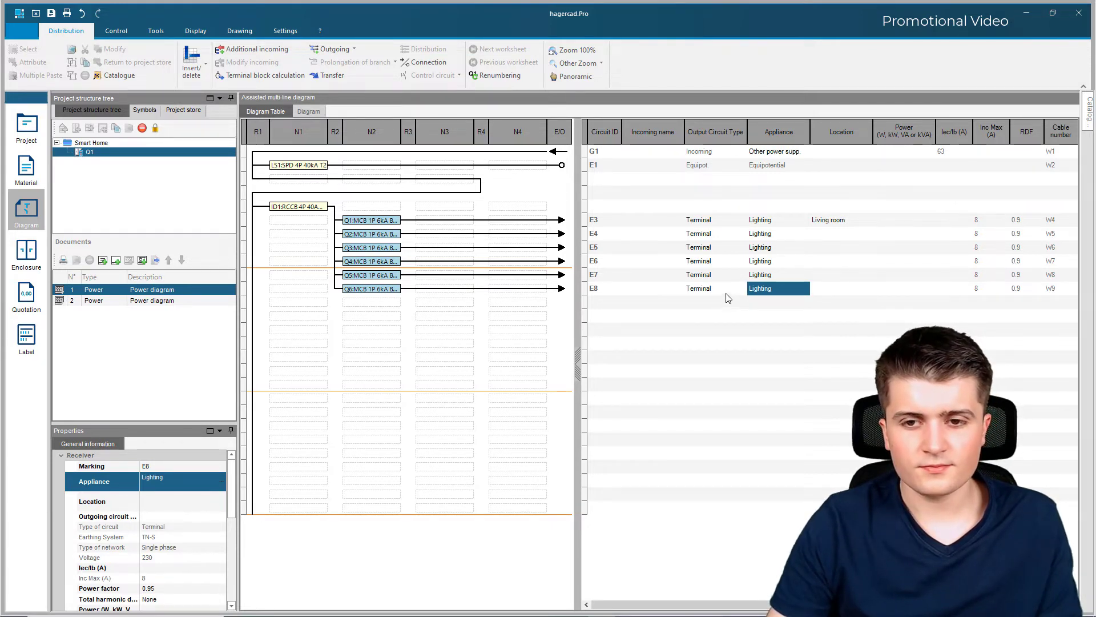
Step: Examine the cable data, appliance and location labels of the outgoing circuits in the drawn diagram
left_click(310, 112)
scroll(566, 423, "up", 4)
middle_click_drag(566, 423, 561, 423)
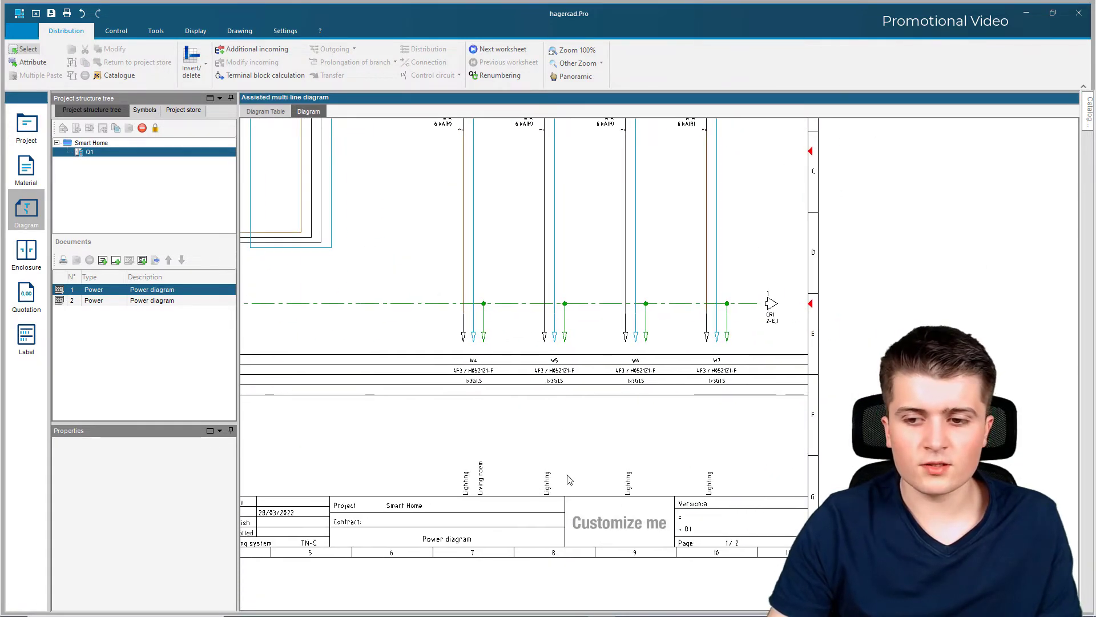
scroll(556, 412, "up", 2)
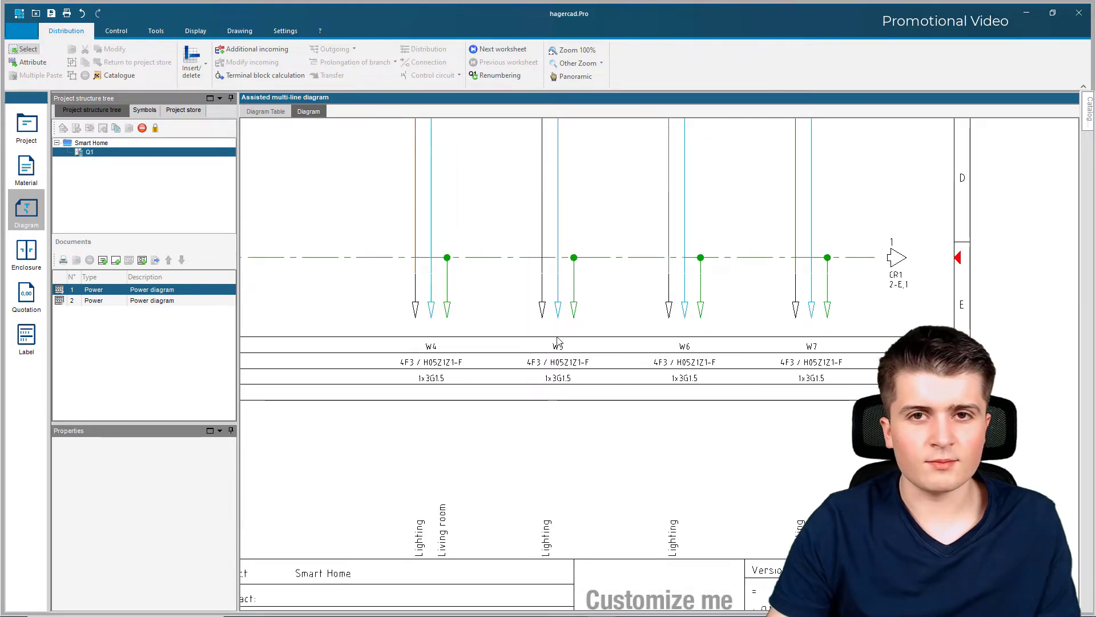
scroll(618, 403, "down", 2)
middle_click_drag(590, 377, 538, 433)
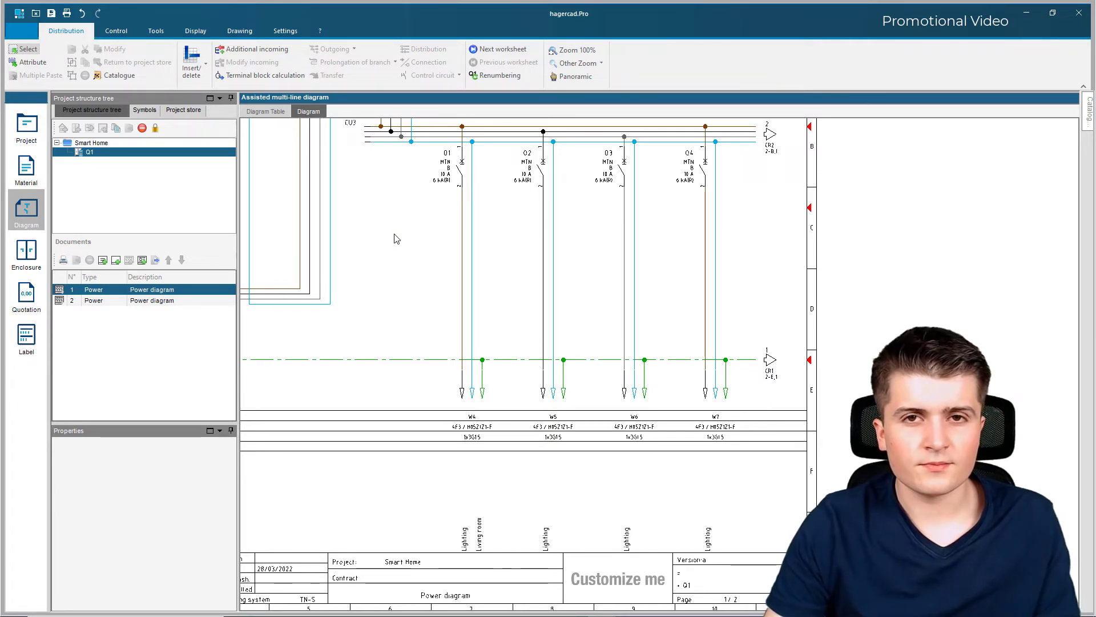
Step: Change the outgoing connection of circuit E3 in the diagram table to On terminals for all conductors
left_click(262, 112)
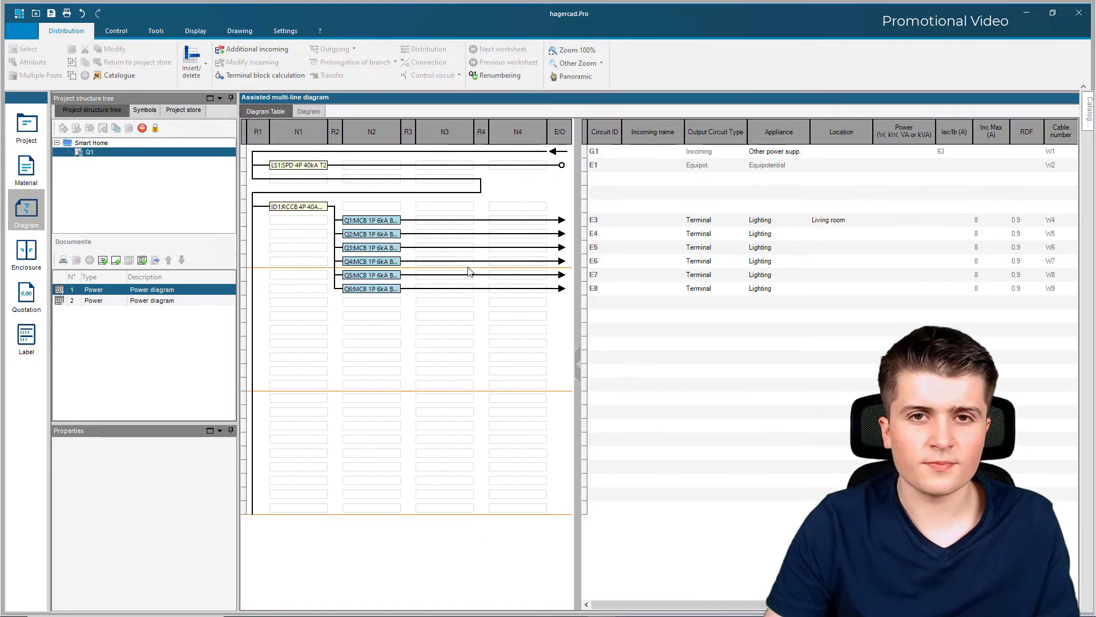
left_click(561, 223)
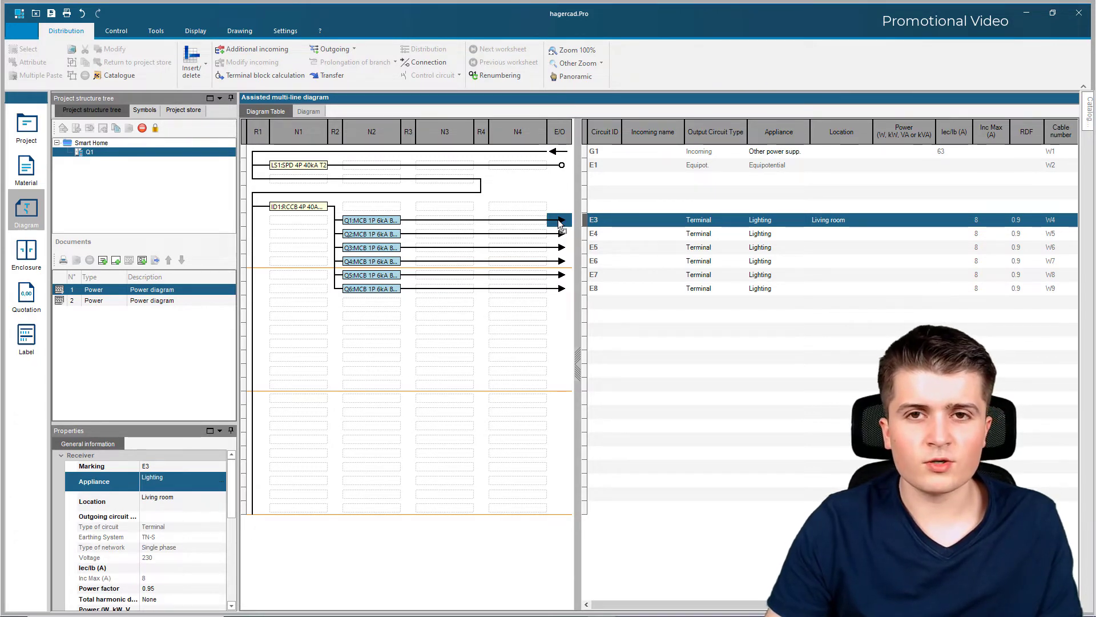
left_click(428, 63)
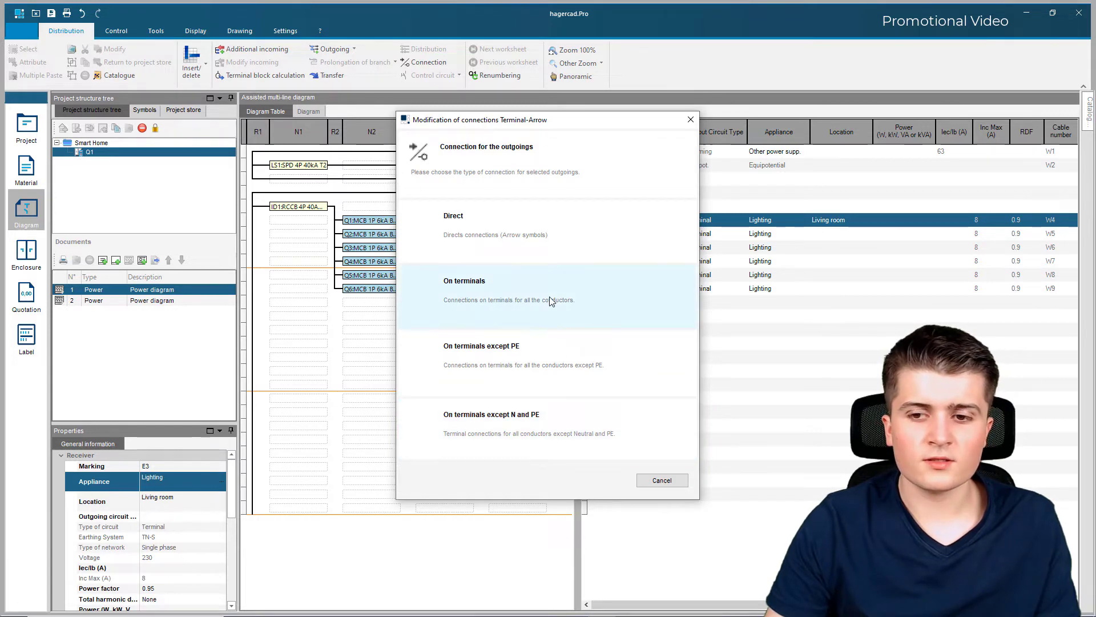
left_click(467, 299)
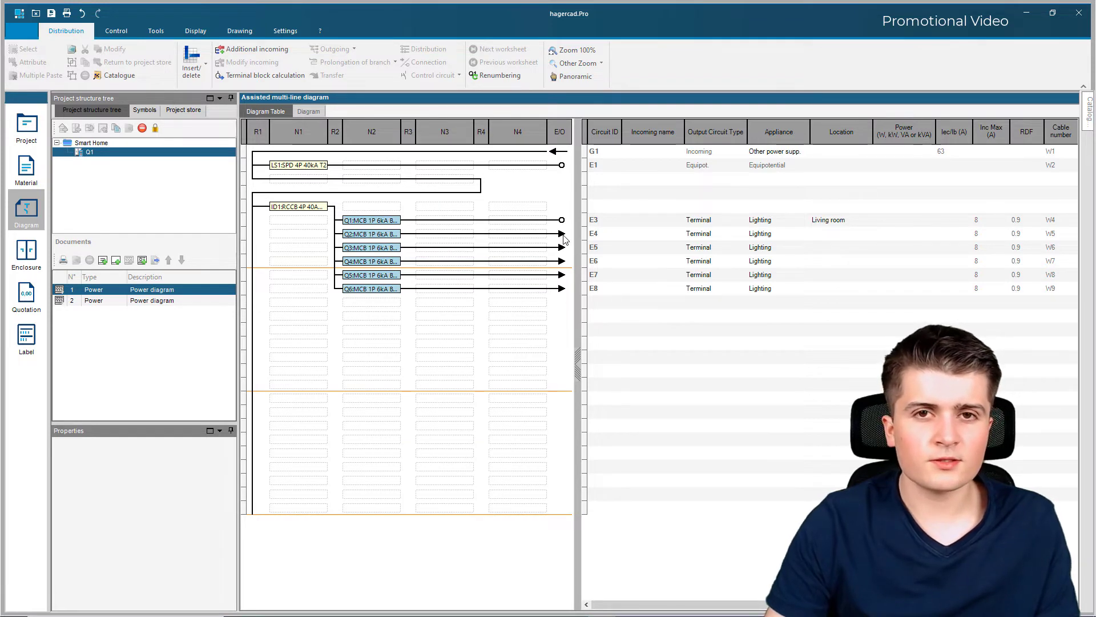
Step: Change the outgoing connections of circuits E4 through E8 to terminals and check them in the drawn diagram
left_click_drag(563, 239, 560, 292)
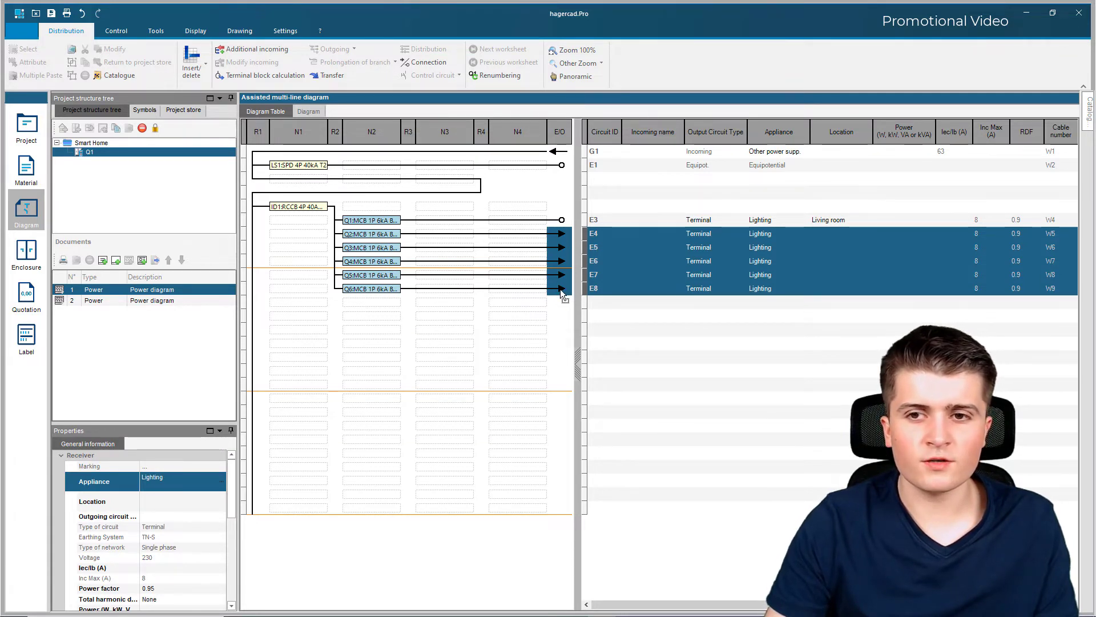
left_click(423, 62)
left_click(469, 254)
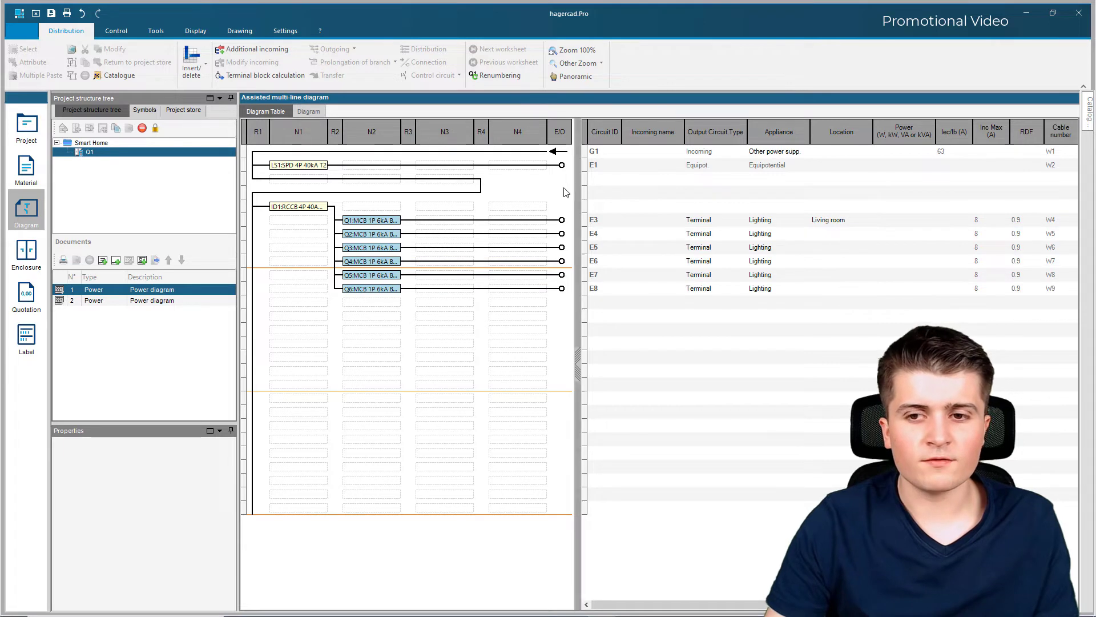
double_click(499, 289)
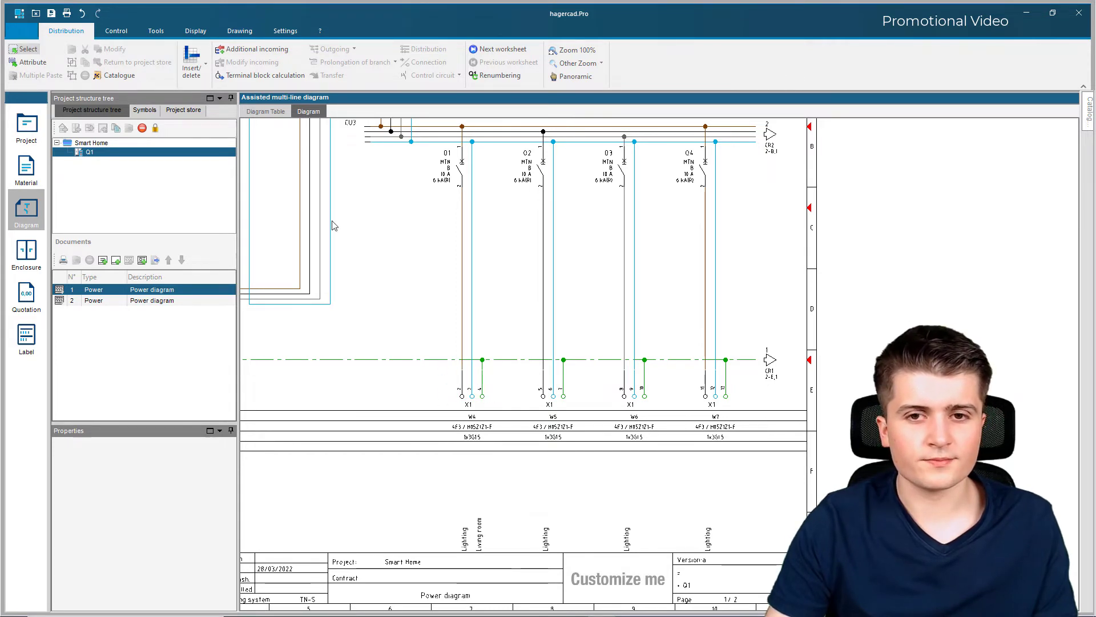
left_click(266, 111)
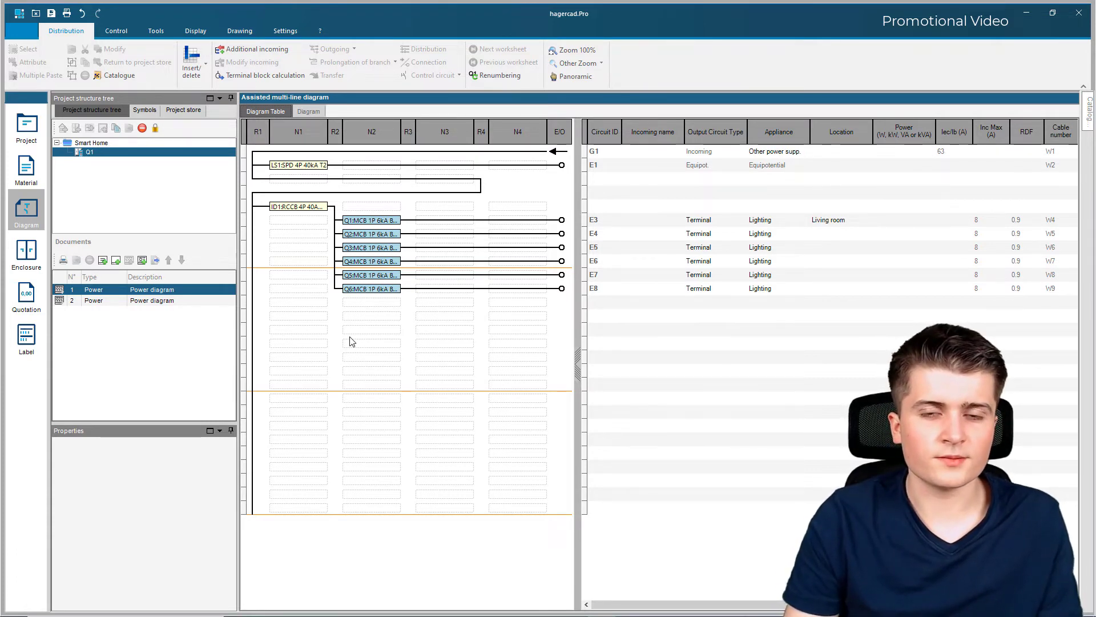
Step: Insert a 6 kA, 1P+N, 16 A, curve B, 30 mA type A RCBO in the first N1 row below the lighting circuits
left_click(314, 302)
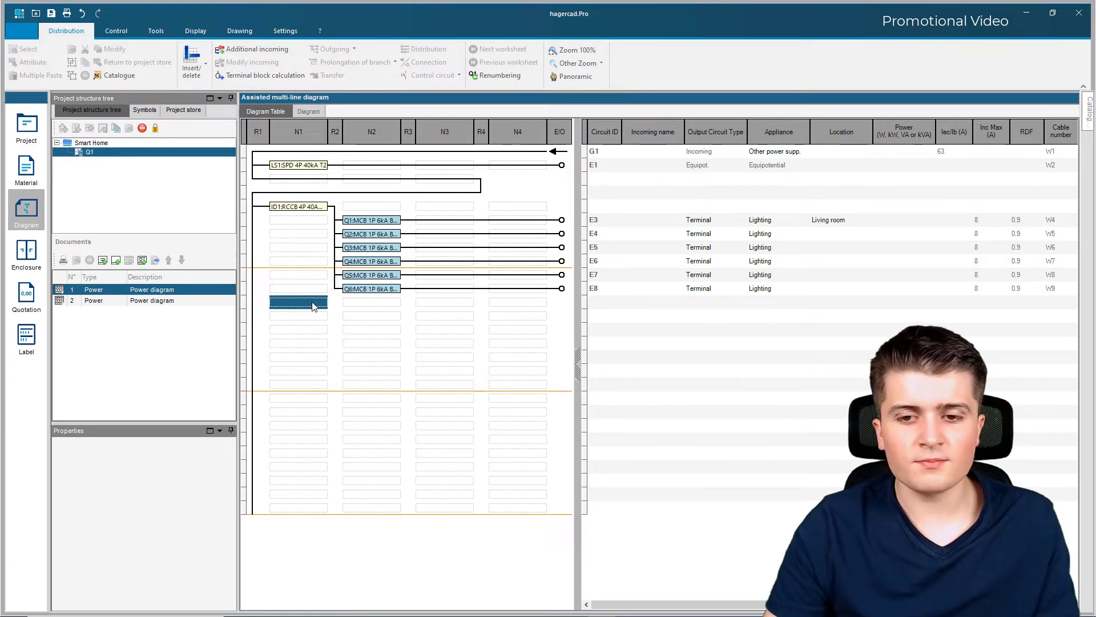
left_click(1087, 110)
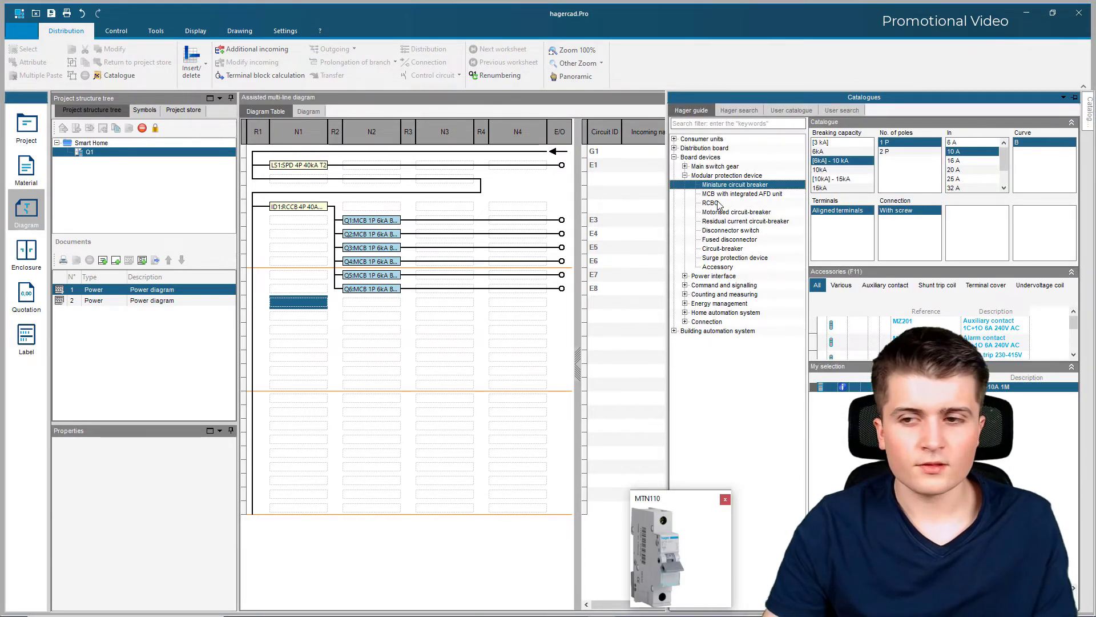
left_click(719, 204)
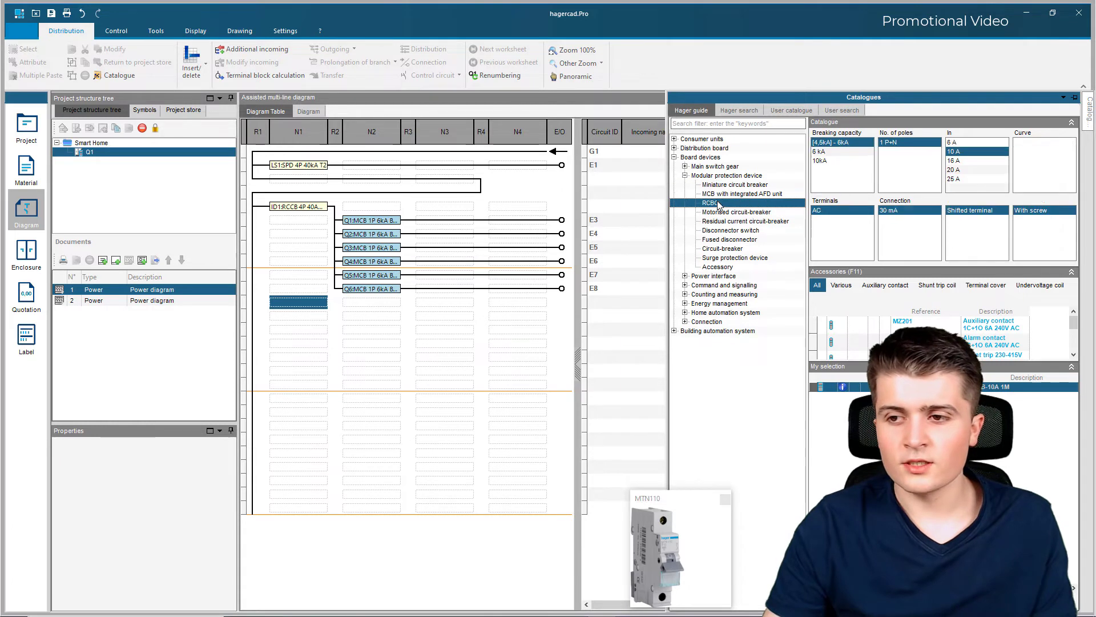
left_click(834, 152)
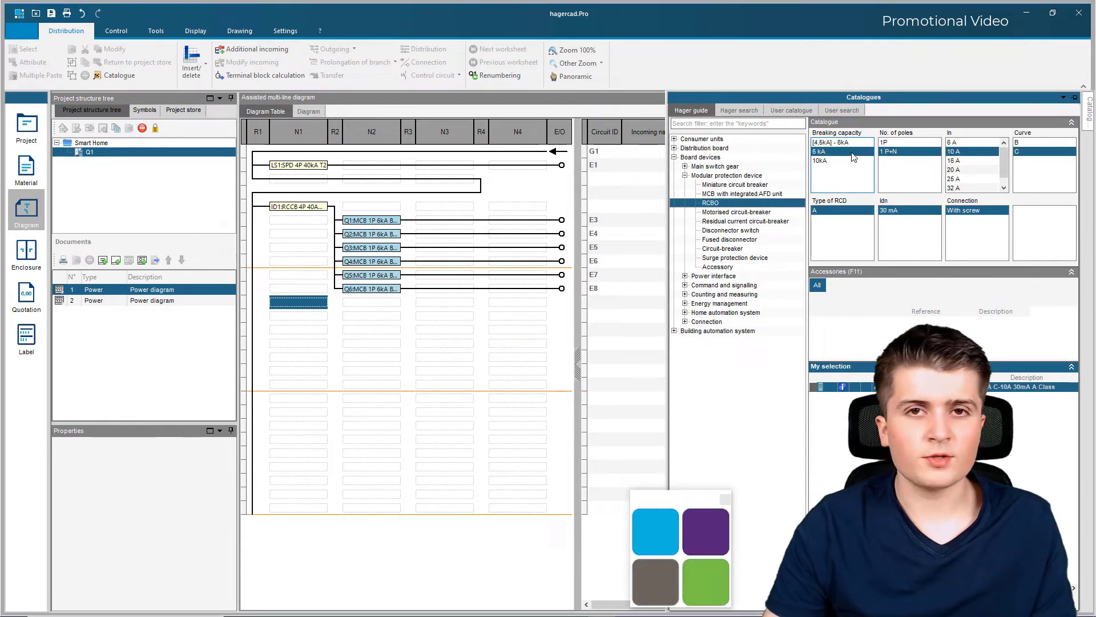
left_click(969, 161)
left_click(1027, 143)
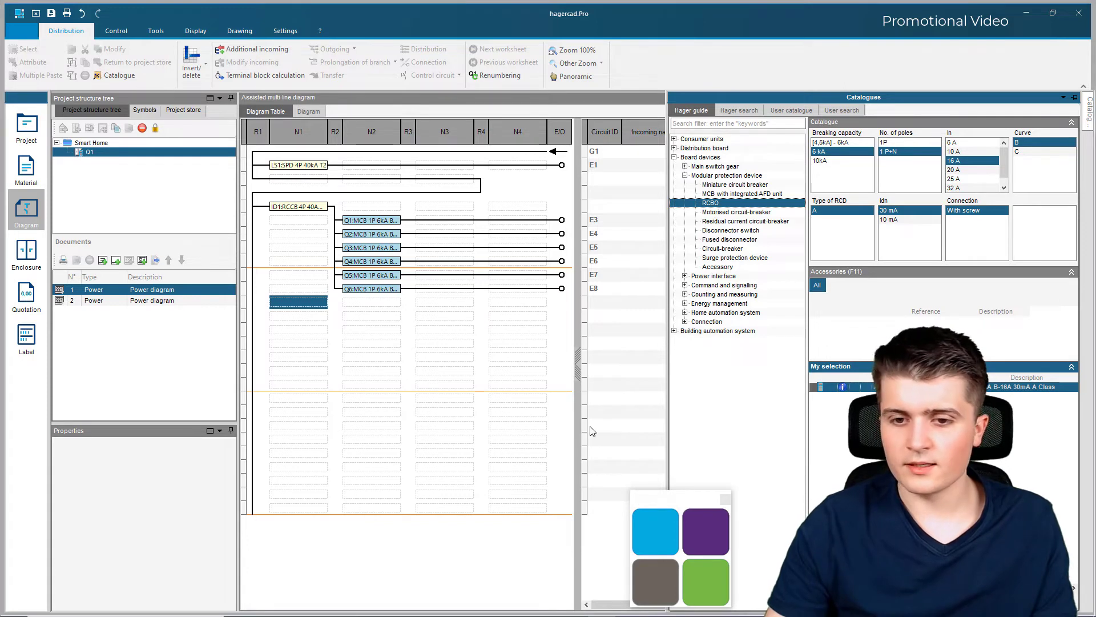
left_click_drag(708, 528, 298, 302)
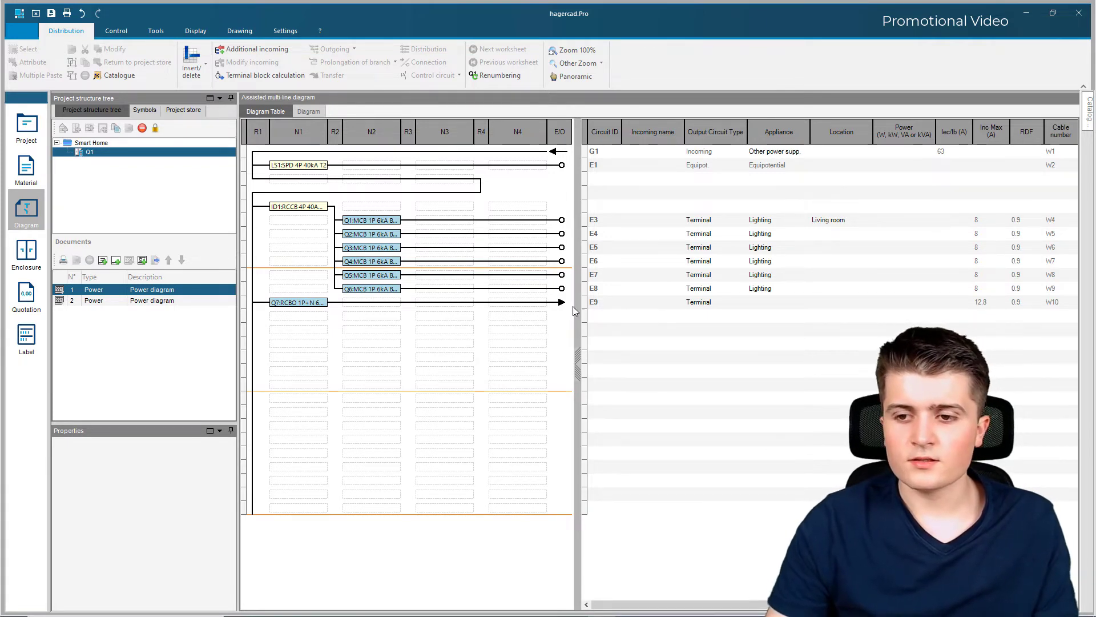
Step: Change the outgoing connection of circuit E9 to terminals and set its appliance to Socket circuit
left_click(560, 302)
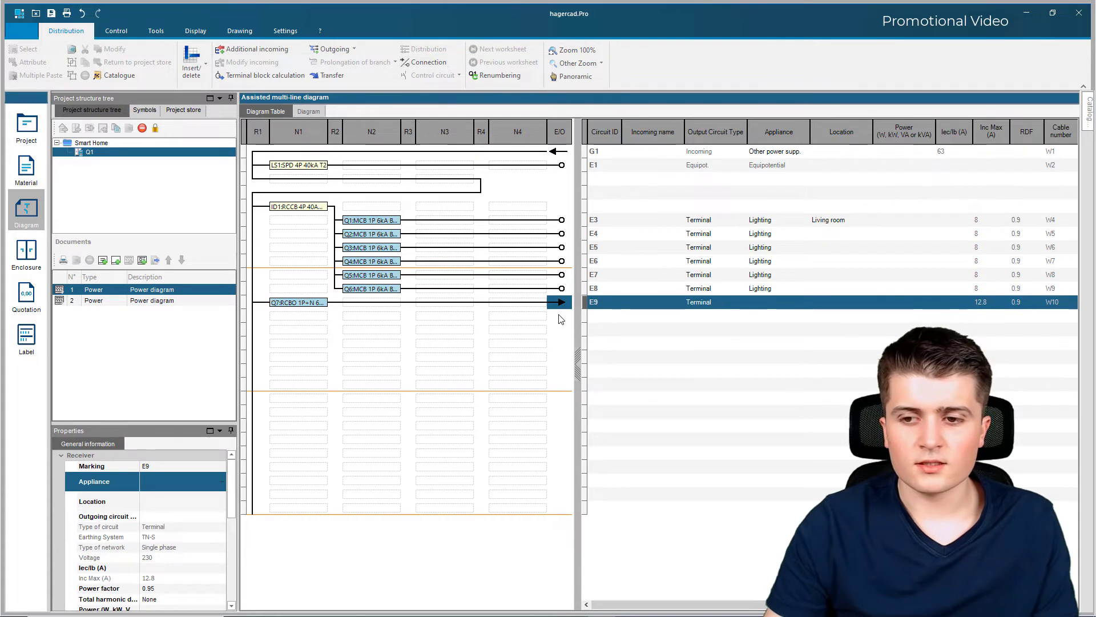
left_click(424, 62)
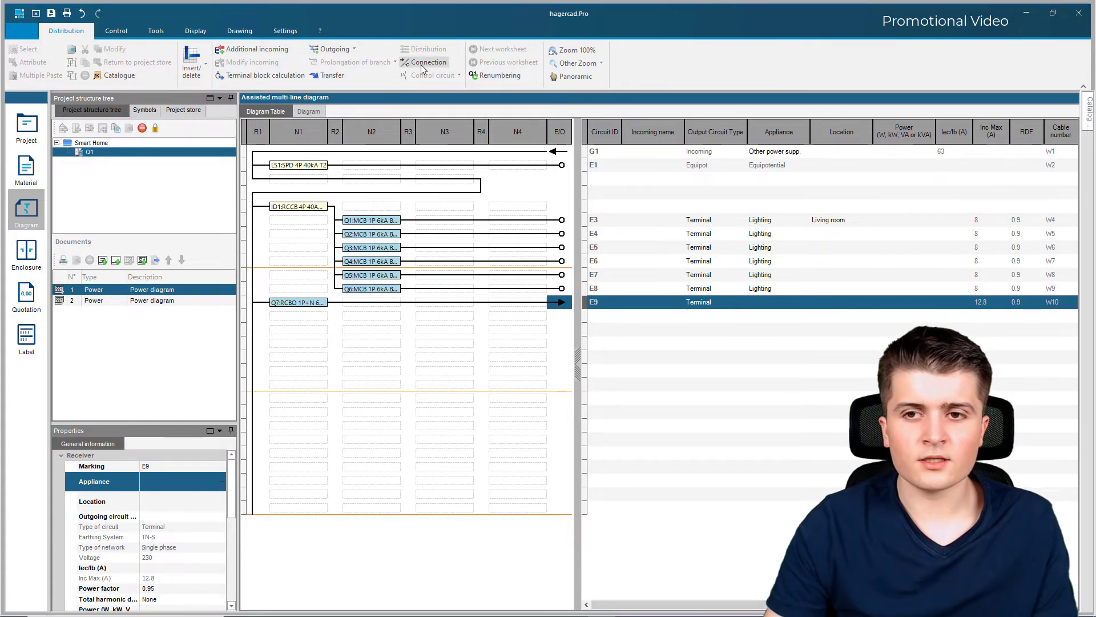
left_click(478, 275)
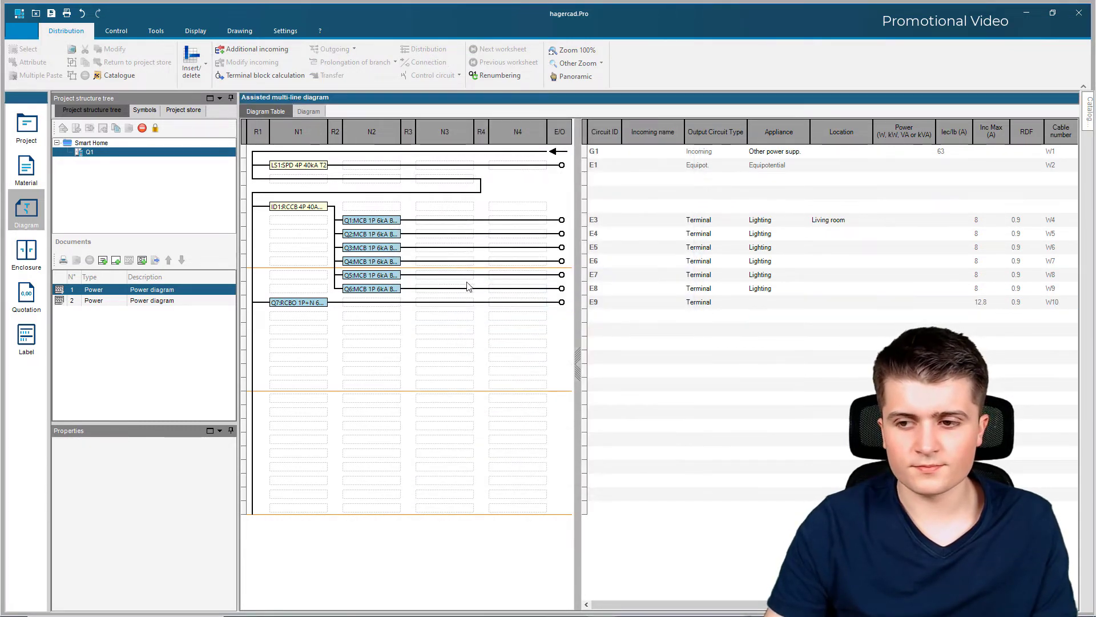
left_click(764, 307)
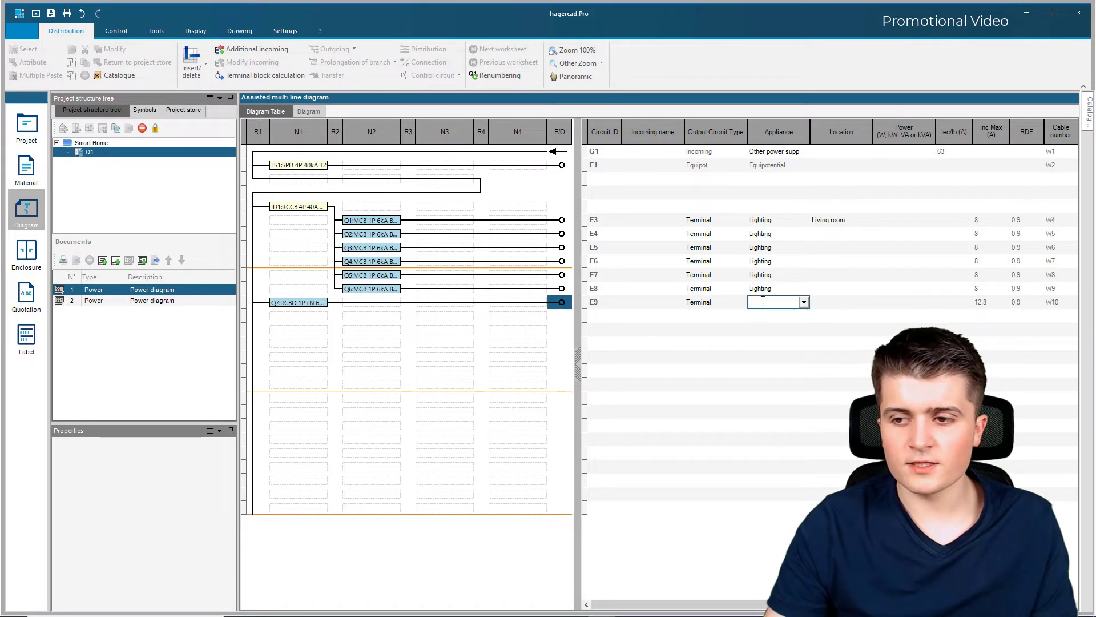
type("Socket circuit")
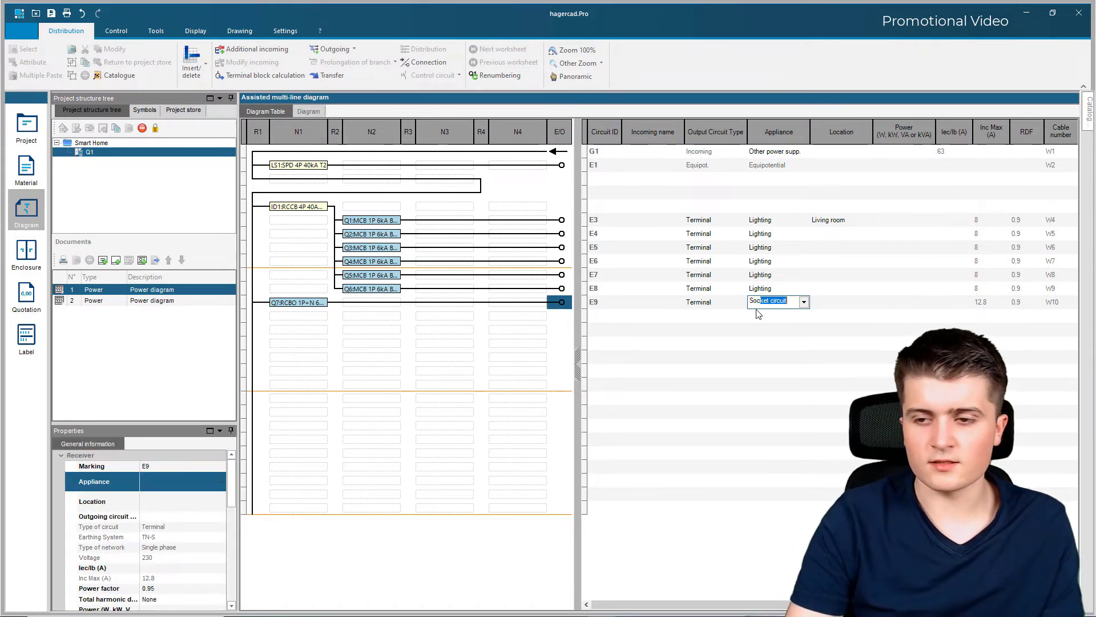
key("Tab")
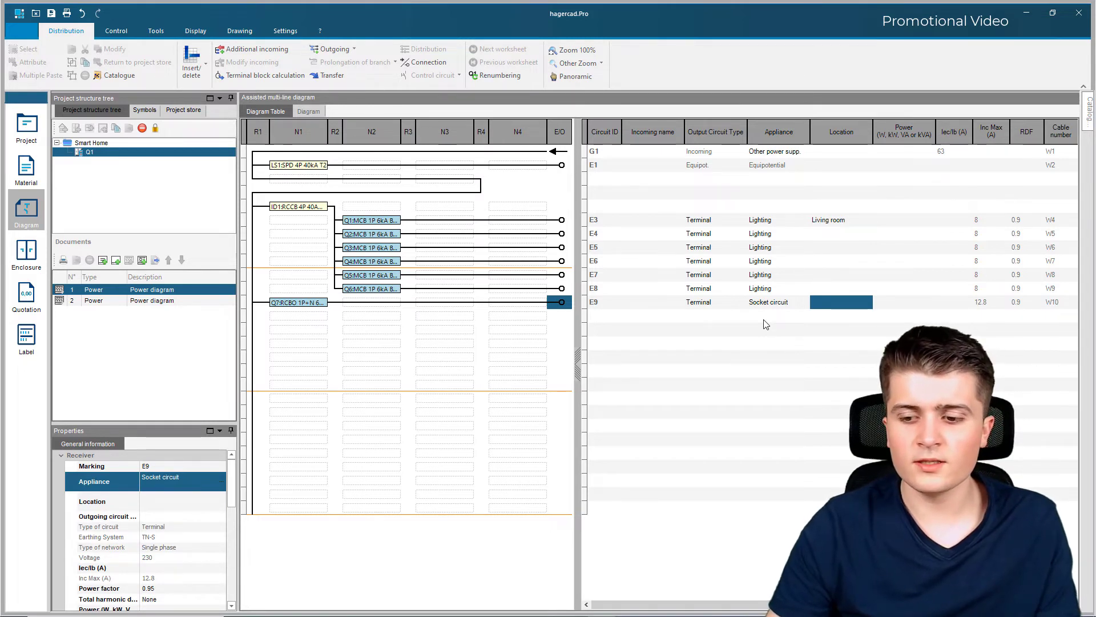
Step: Define the cable of circuit E9 as Multicore 4F3 / H05Z1Z1-F, L+N+PE, copper, with 3G2.5 cabling
scroll(706, 598, "right", 5)
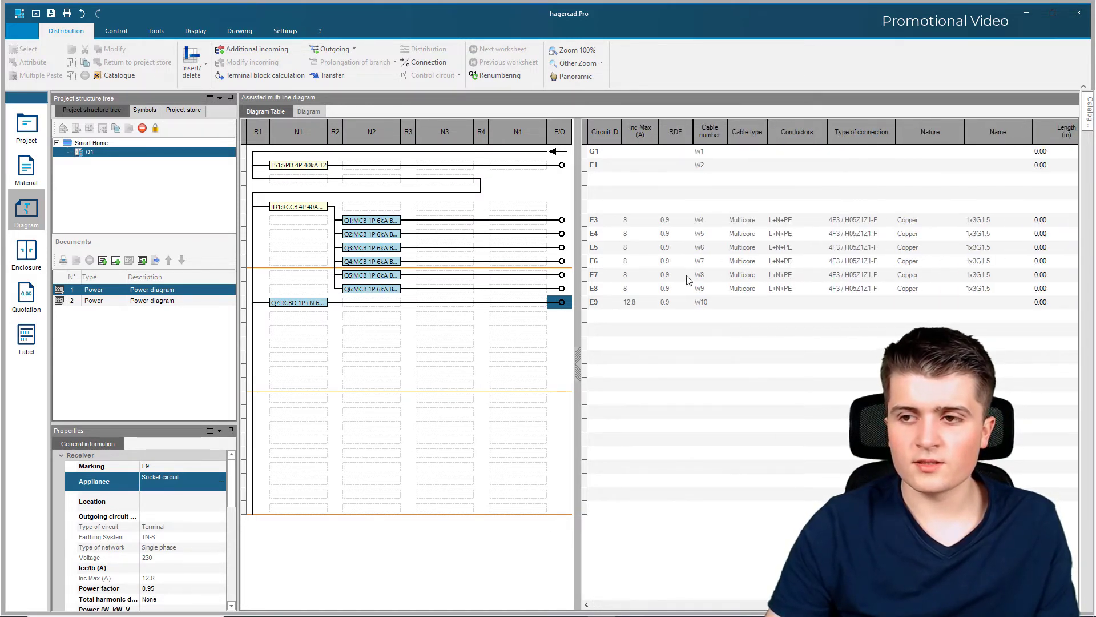
double_click(748, 302)
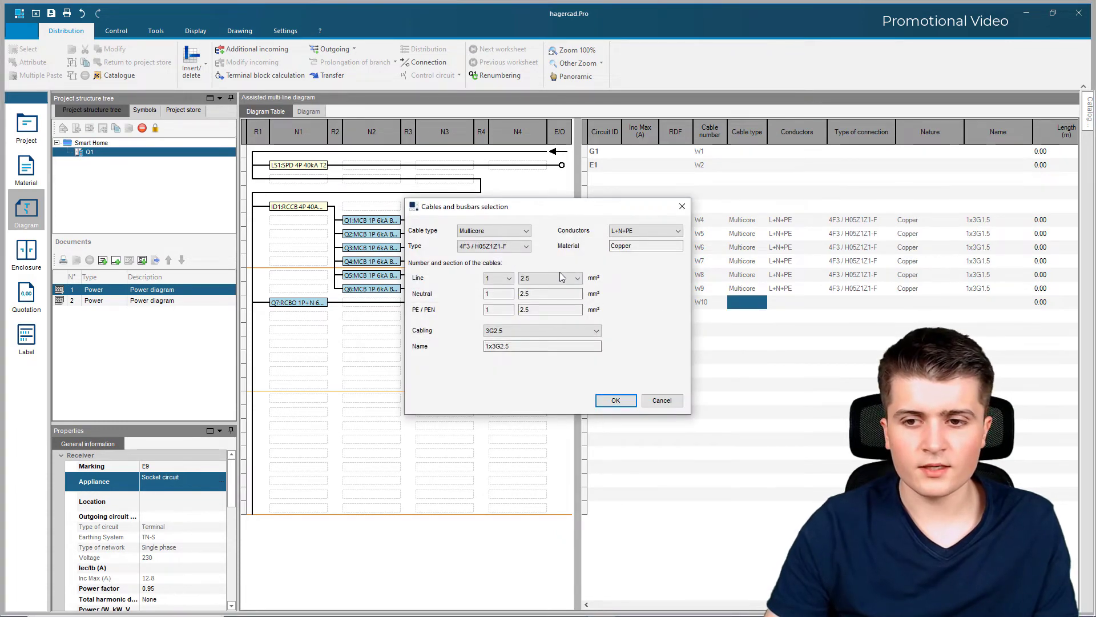
left_click_drag(553, 211, 530, 201)
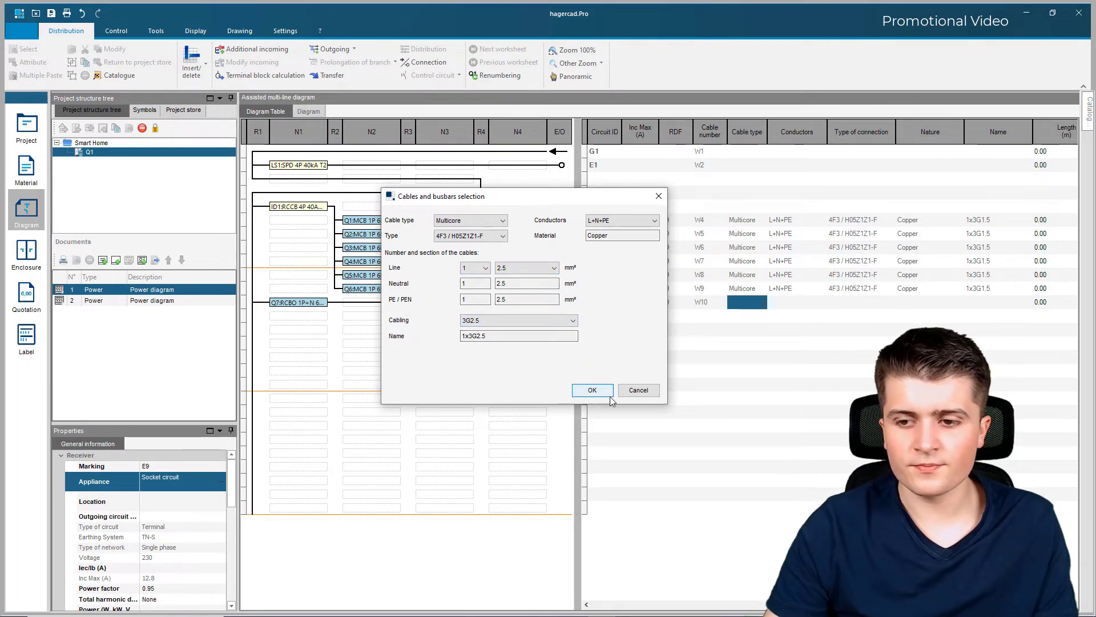
left_click(592, 390)
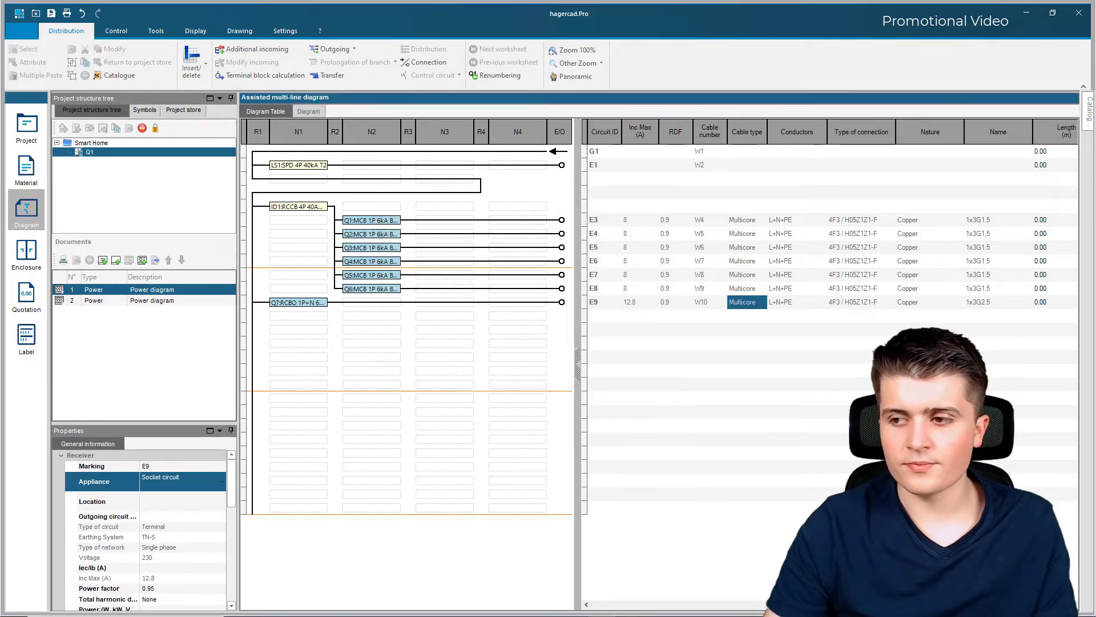
left_click_drag(879, 604, 707, 606)
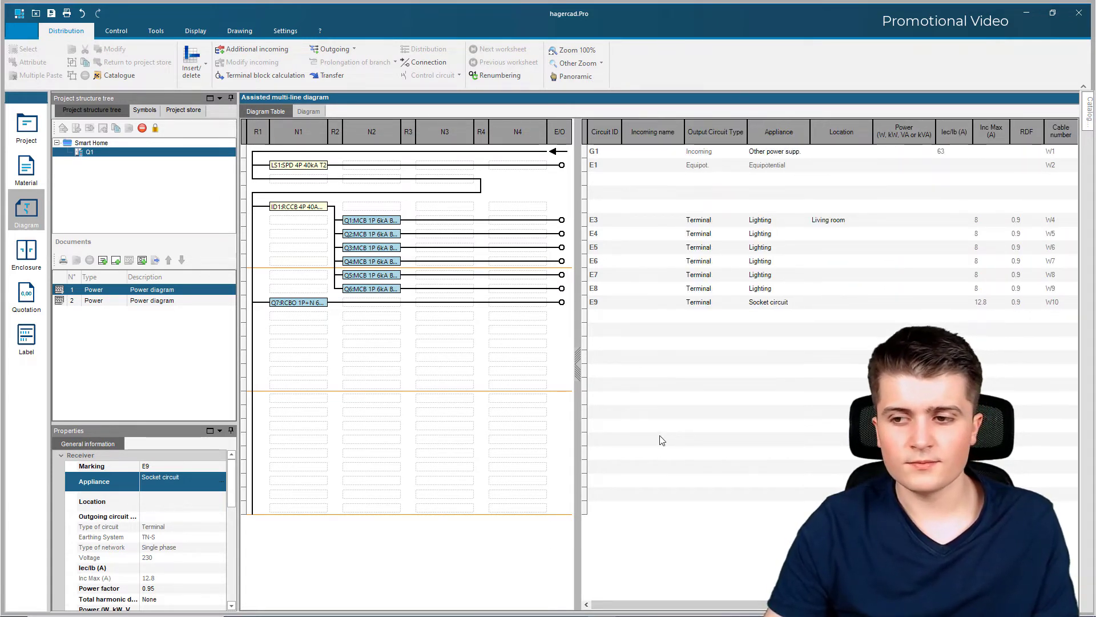
Step: Copy RCBO Q7 with its socket circuit five times into the N1 rows directly below it
left_click(281, 302)
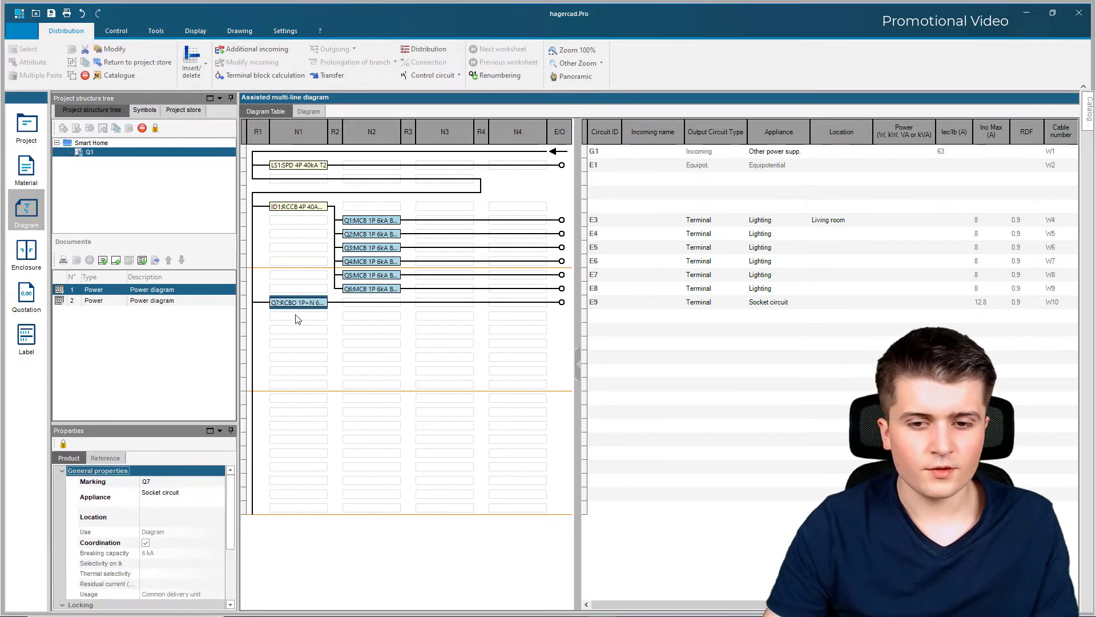
left_click(297, 318)
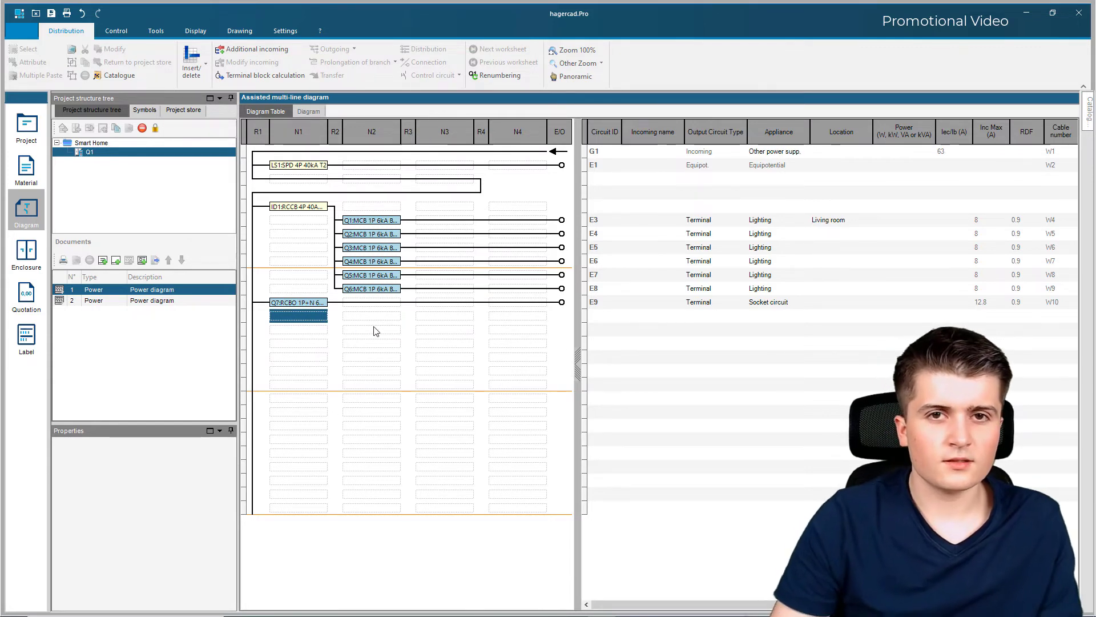
key("ctrl+v")
key("ctrl+v")
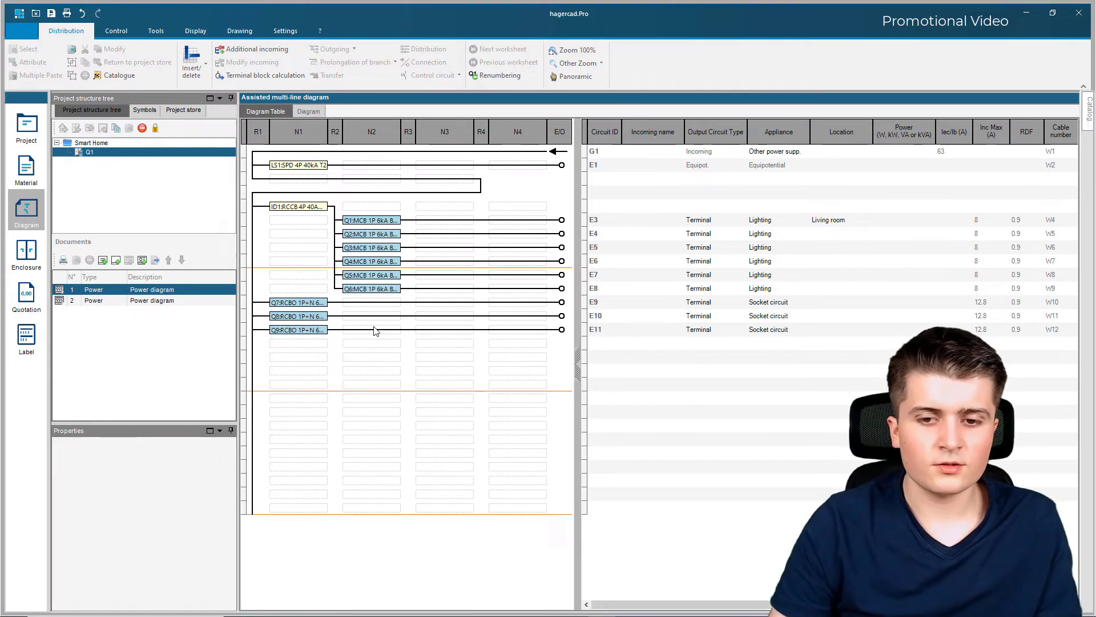
key("ctrl+v")
key("ctrl+v")
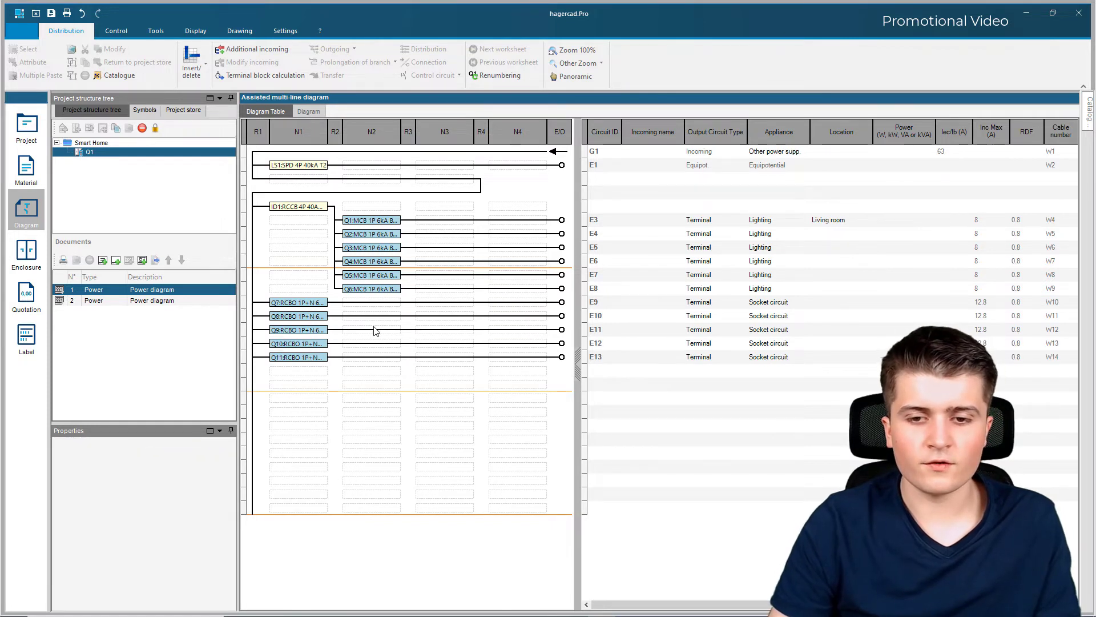
key("ctrl+v")
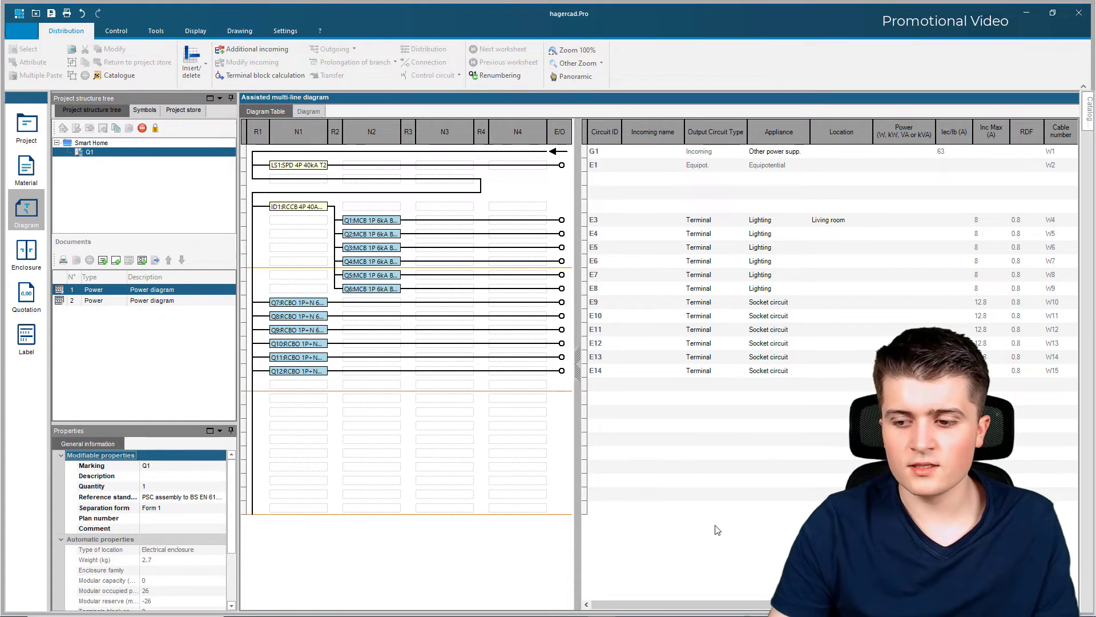
Step: Examine the cable data of the copied socket circuits and their RCBOs on the second power diagram sheet
left_click_drag(723, 604, 793, 604)
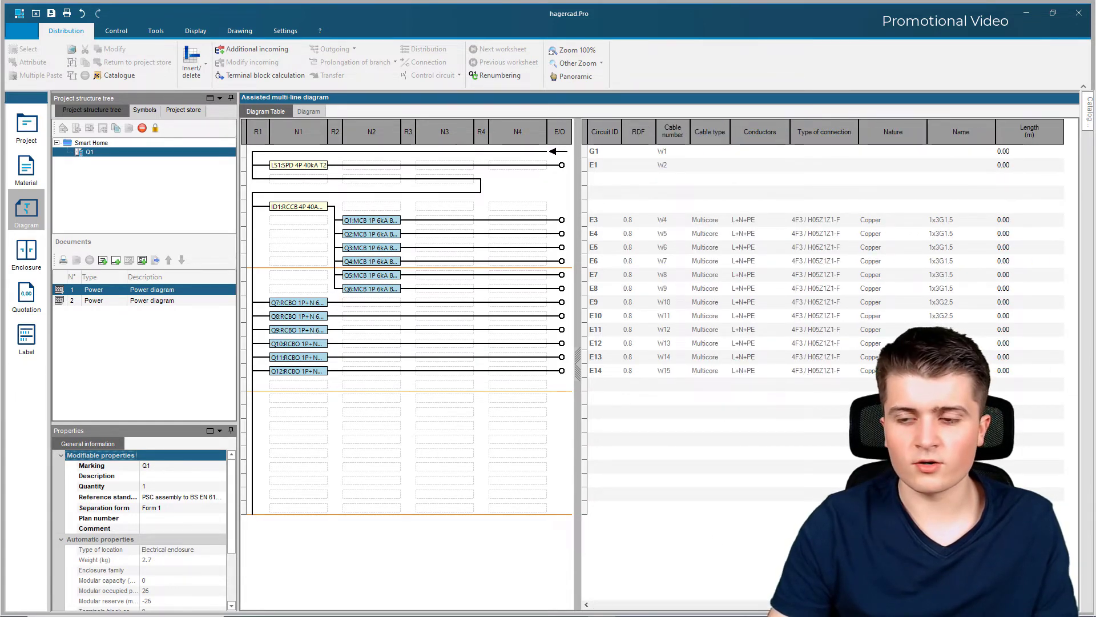
left_click_drag(714, 604, 645, 604)
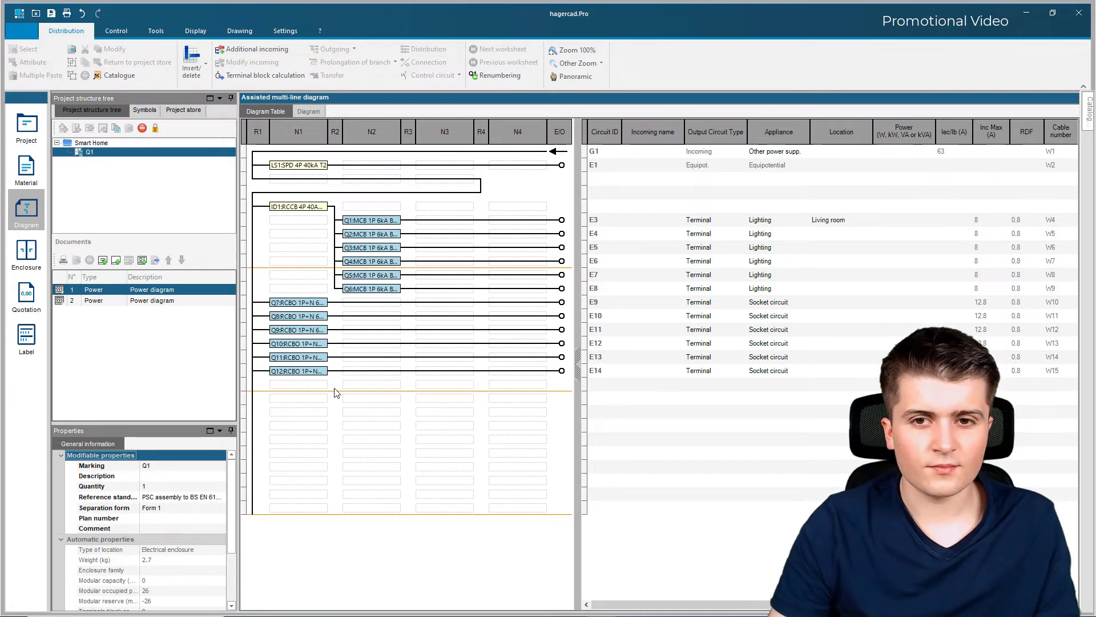
left_click(313, 113)
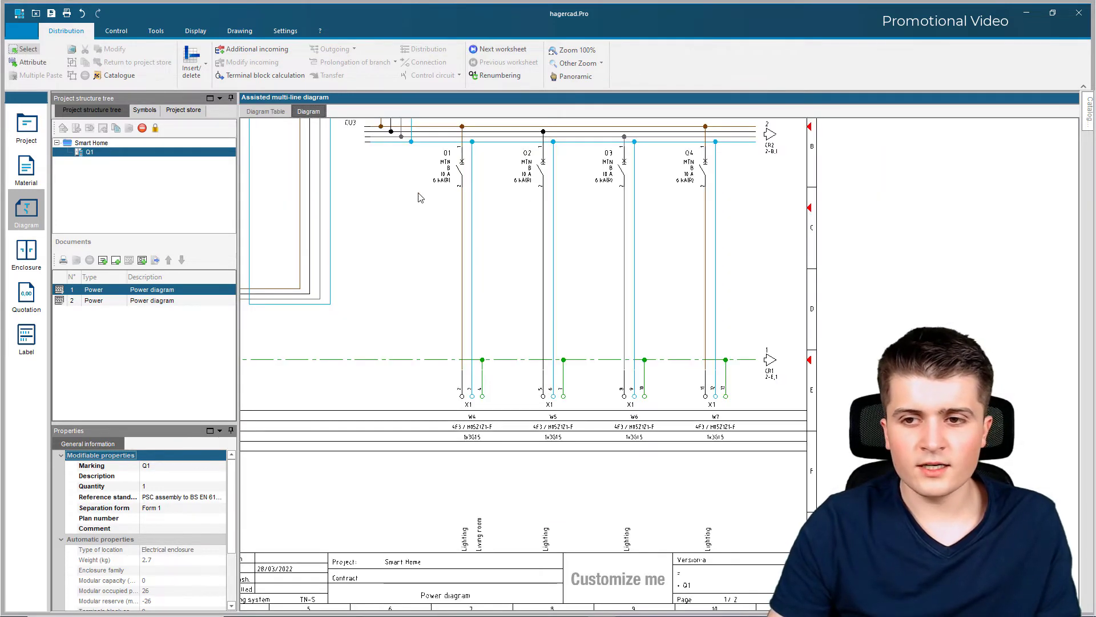
double_click(116, 302)
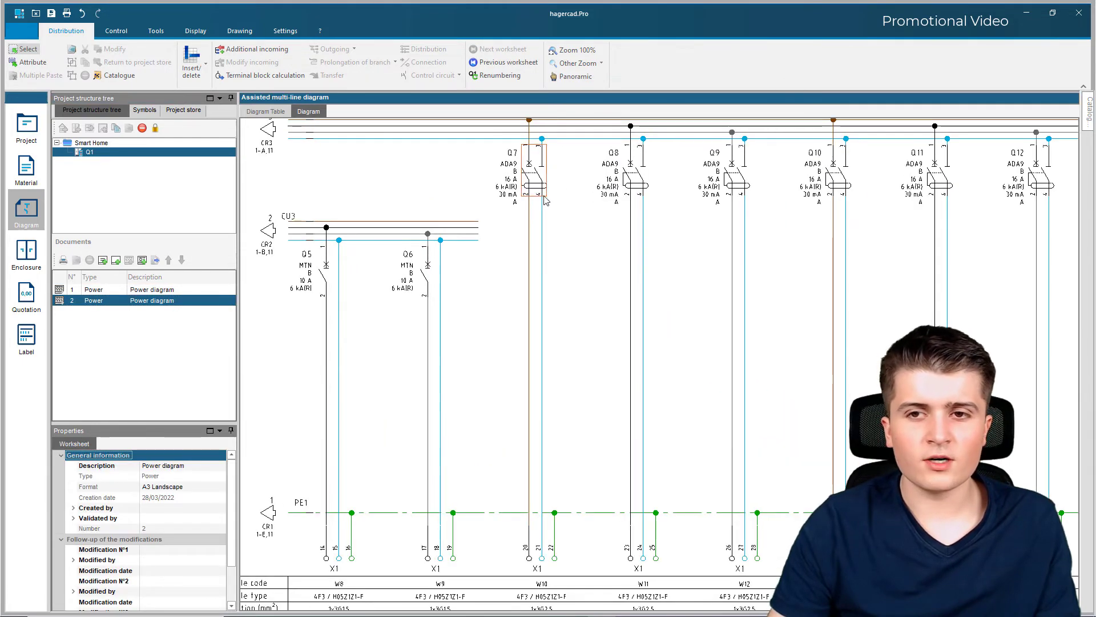
middle_click_drag(577, 253, 519, 252)
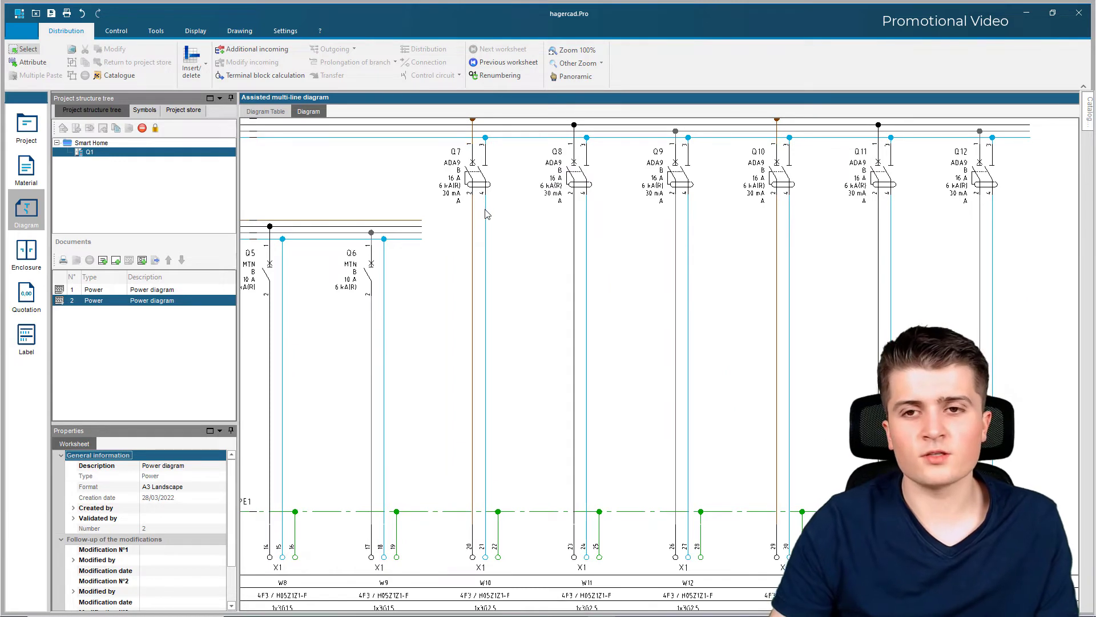
middle_click_drag(585, 229, 489, 219)
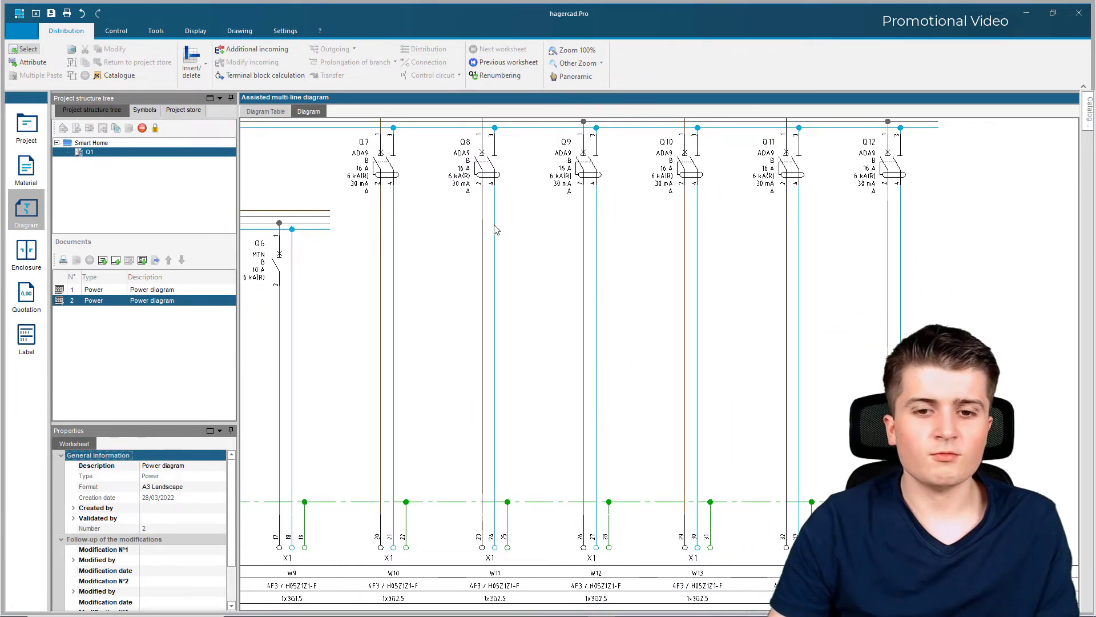
left_click(266, 112)
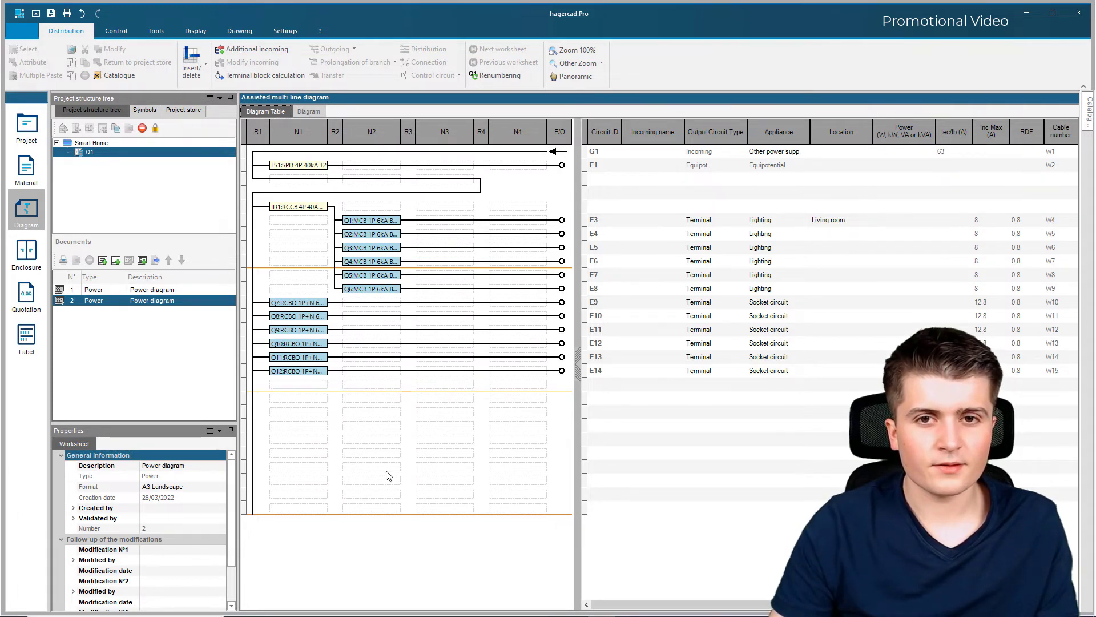
Step: Insert a 4 P, 25 A, type A, 30 mA residual current circuit-breaker in column N1 directly below RCBO Q12
left_click(285, 383)
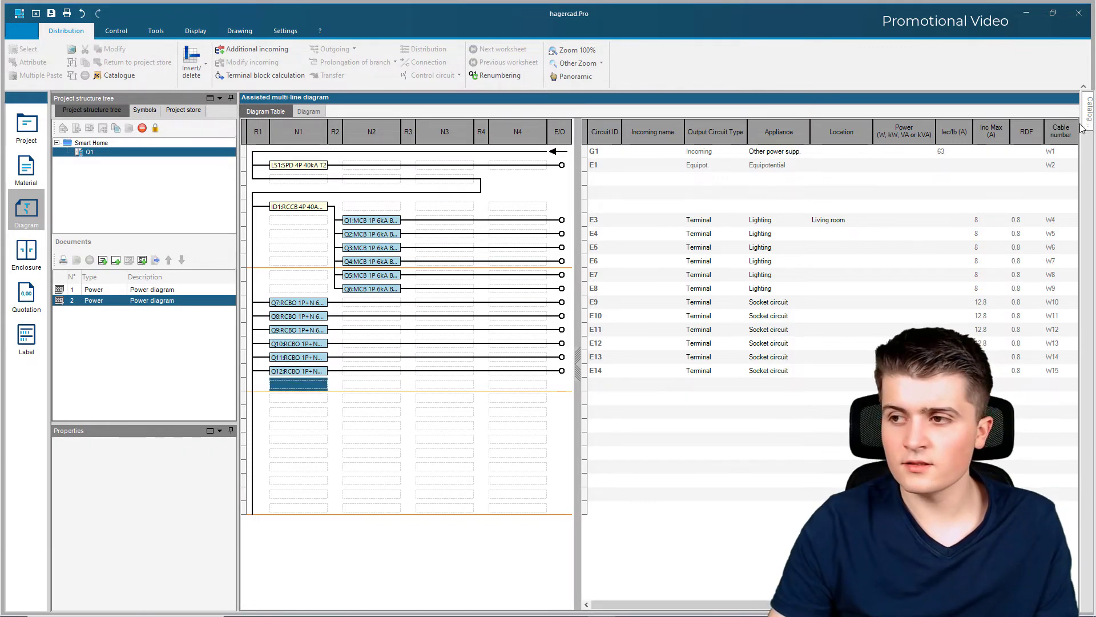
double_click(315, 385)
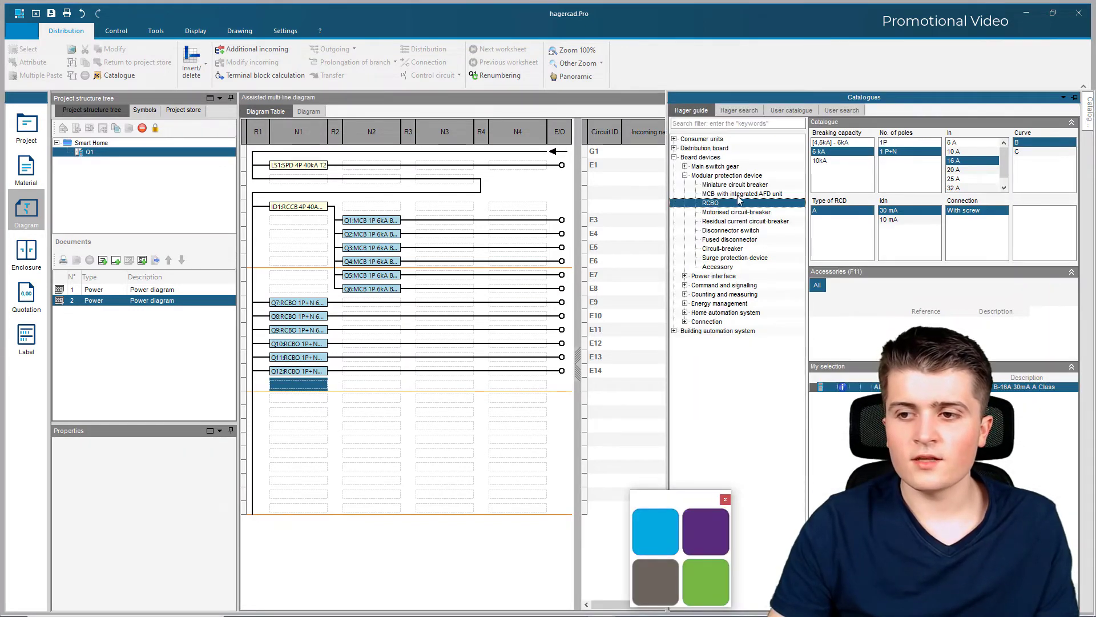
left_click(742, 221)
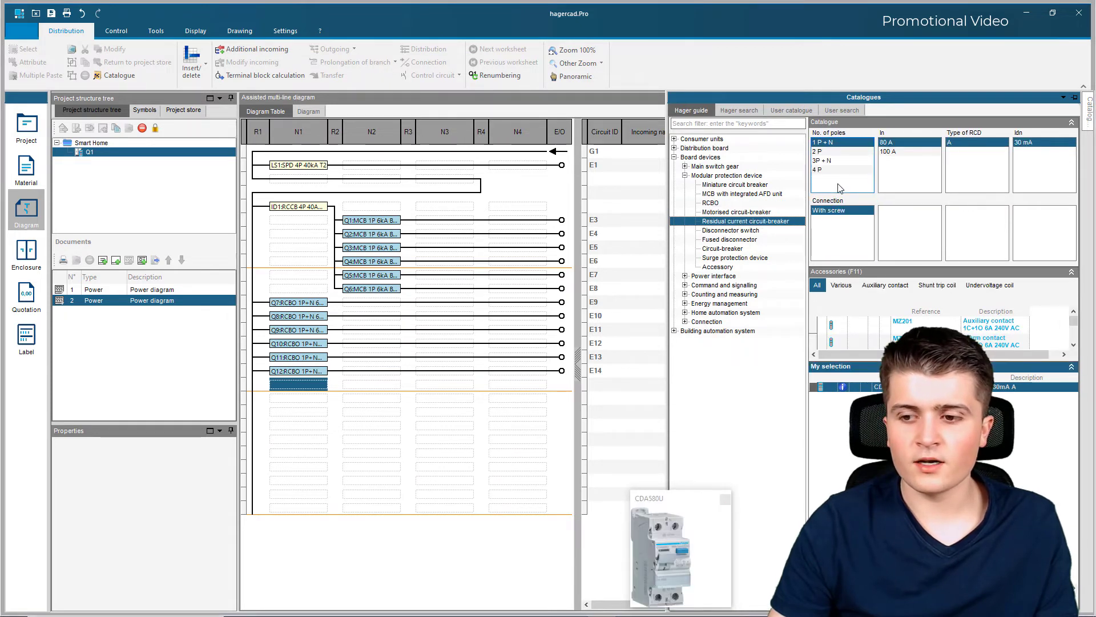
left_click(845, 170)
left_click(905, 161)
left_click(891, 143)
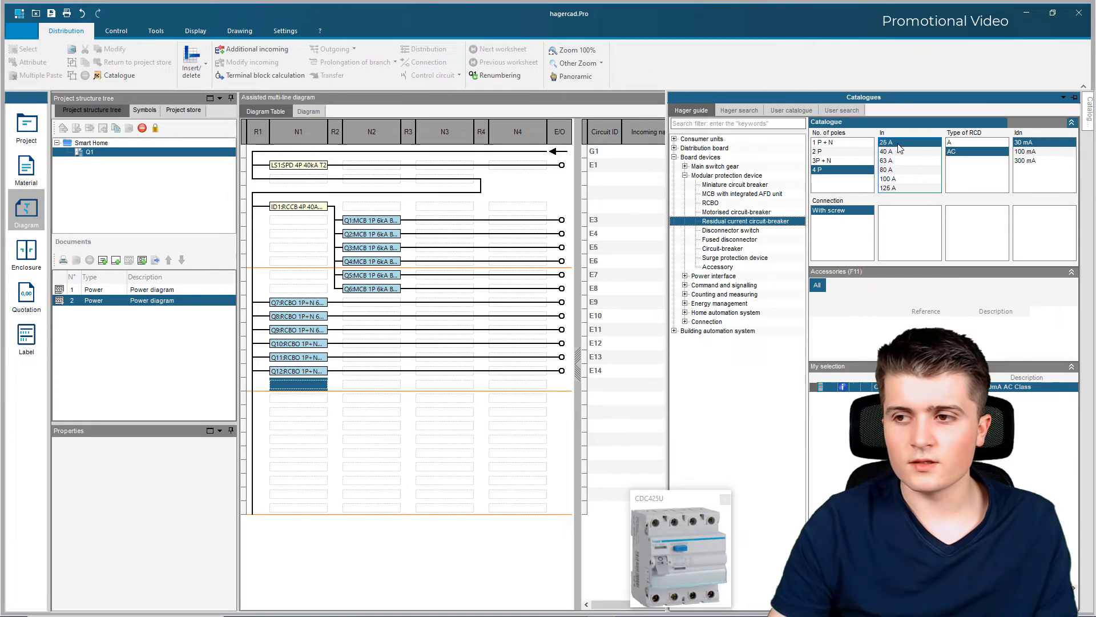
left_click(993, 142)
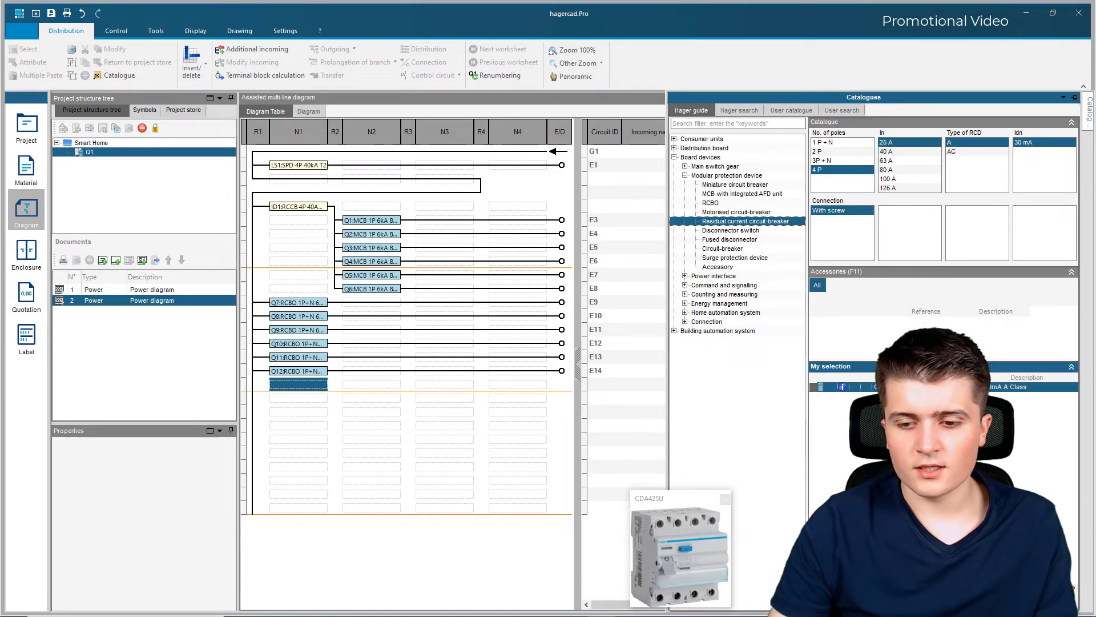
left_click_drag(822, 387, 363, 388)
Step: Insert a 3 P miniature circuit breaker with [10kA] - 15kA breaking capacity, 16 A, curve B, in column N2 after RCCB ID2
left_click(365, 388)
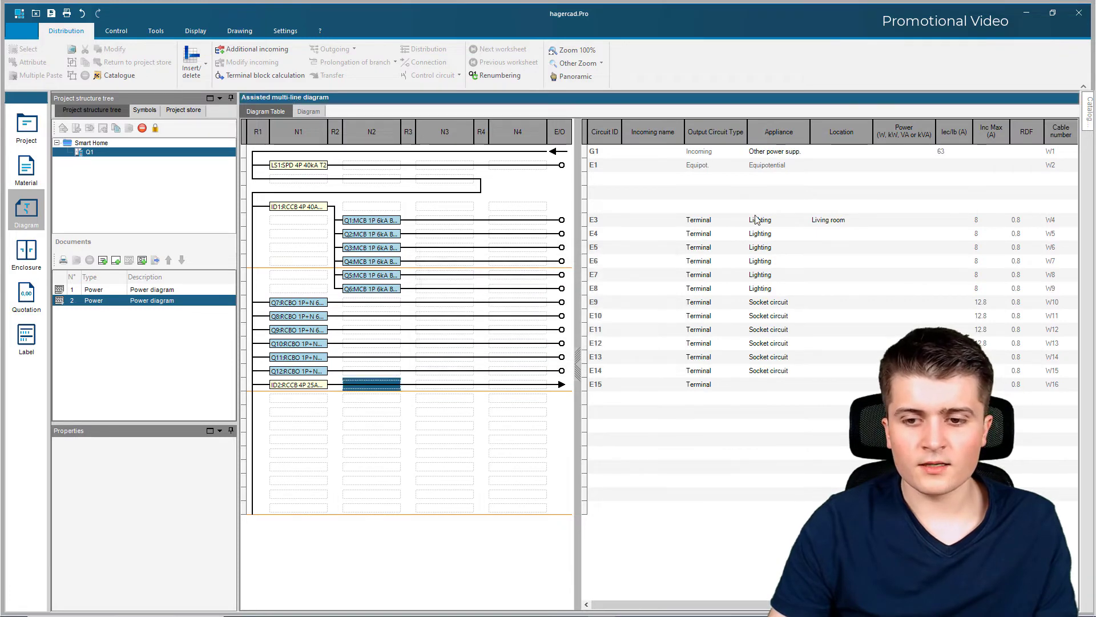
mouse_move(1090, 108)
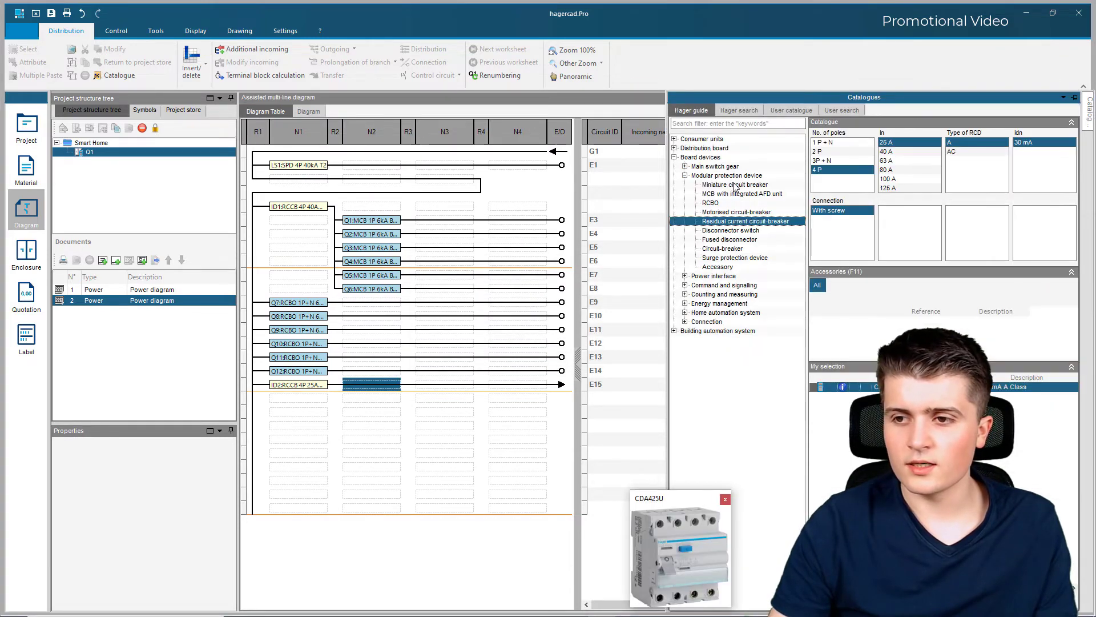
left_click(833, 179)
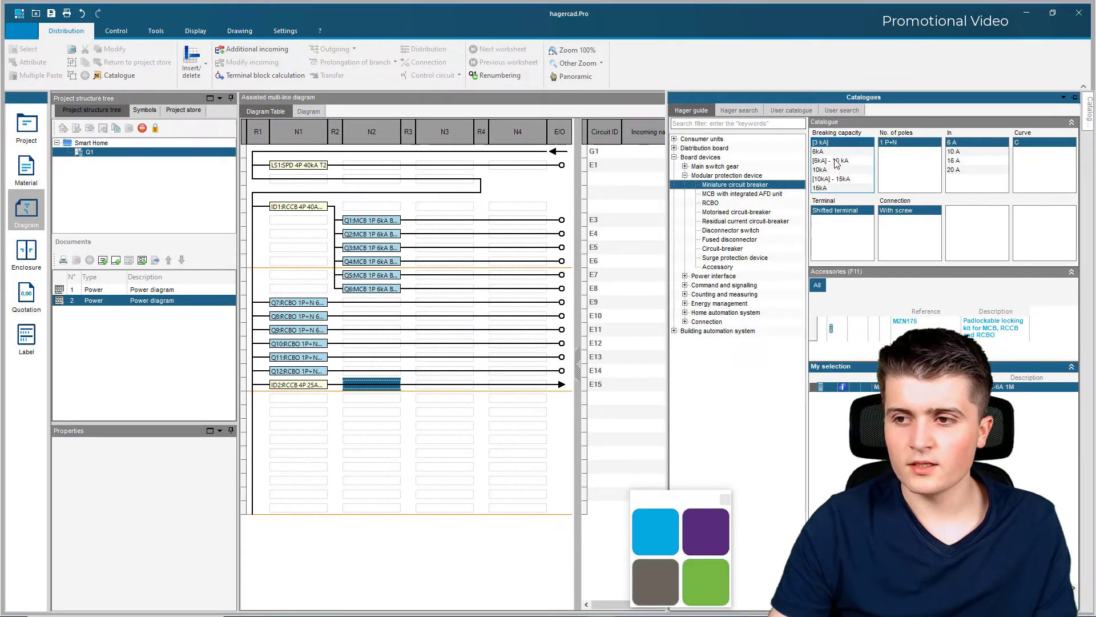
left_click(890, 161)
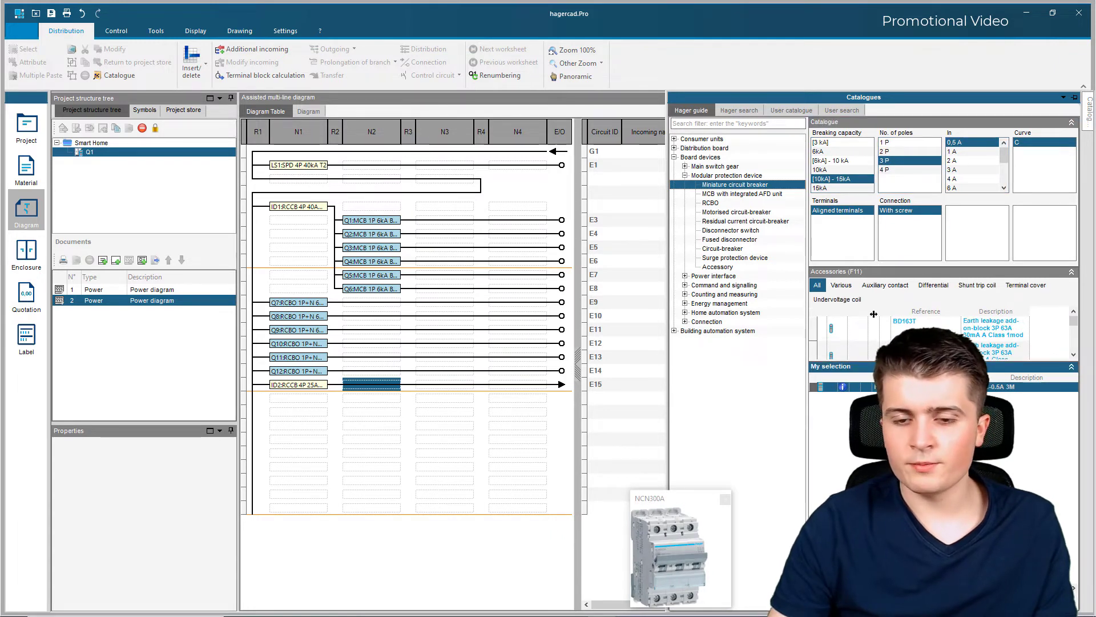
scroll(973, 171, "down", 1)
left_click(954, 179)
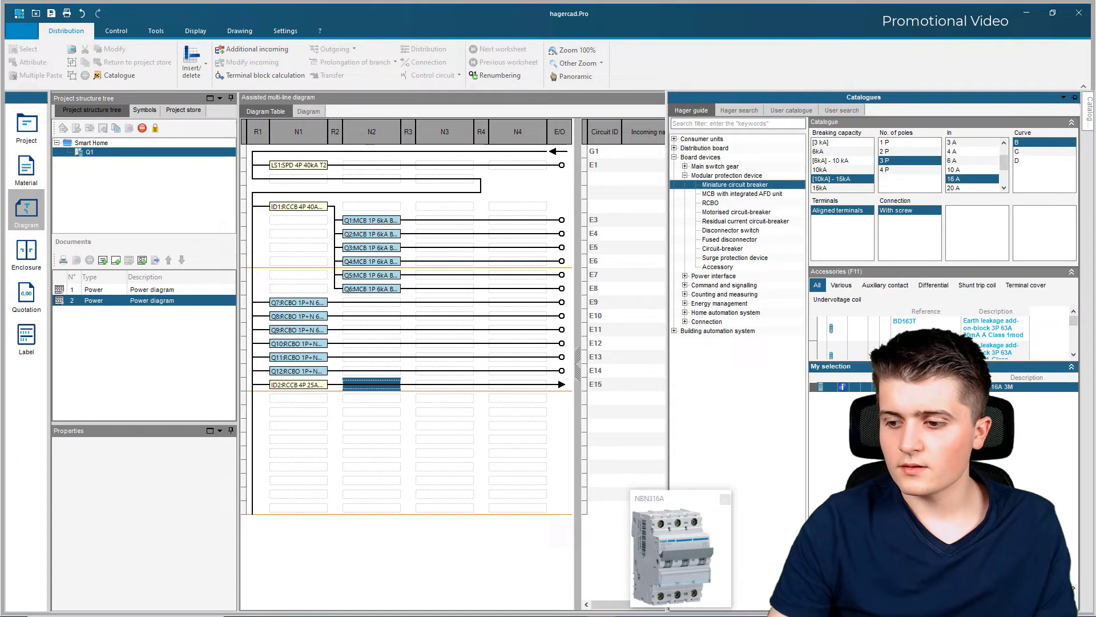
double_click(890, 386)
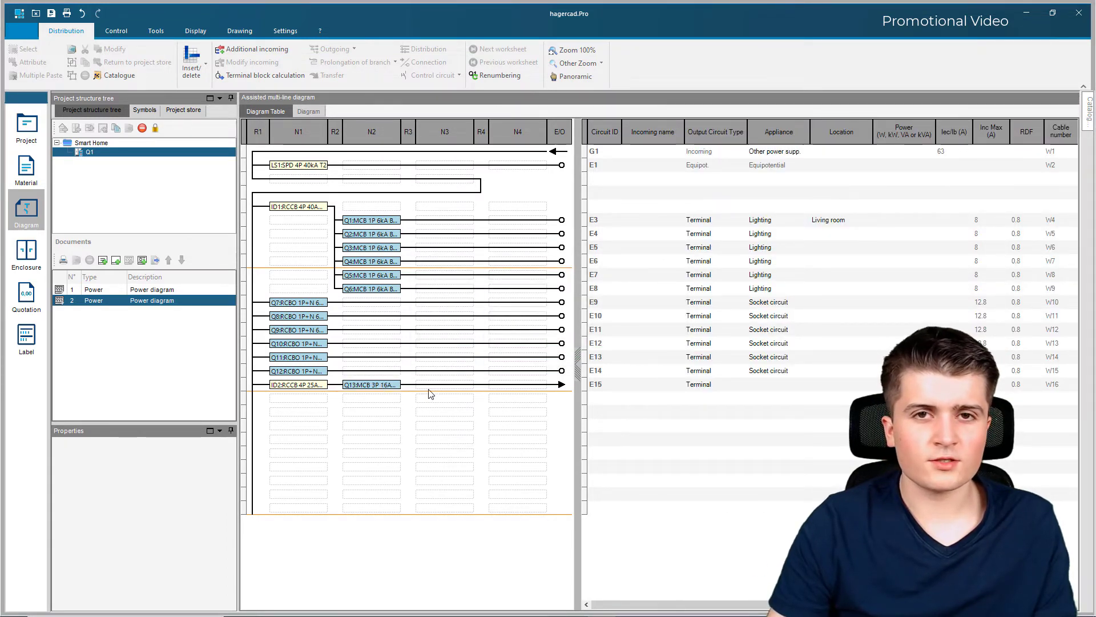
Step: Change the outgoing connection of circuit E15 to terminals and set its appliance to Oven
left_click(563, 386)
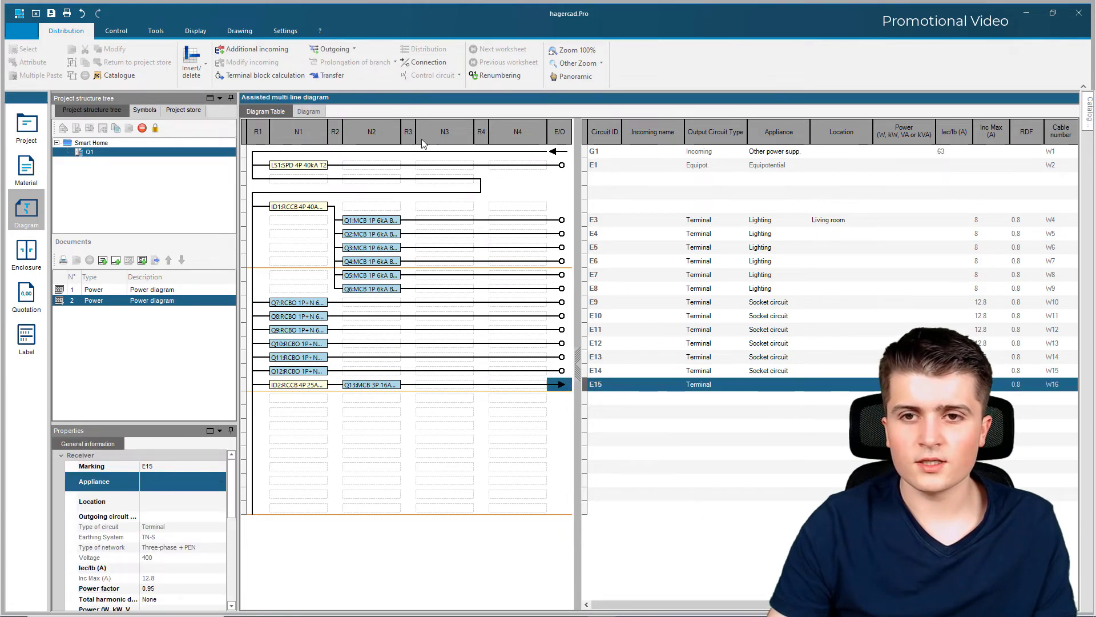
left_click(425, 62)
left_click(470, 287)
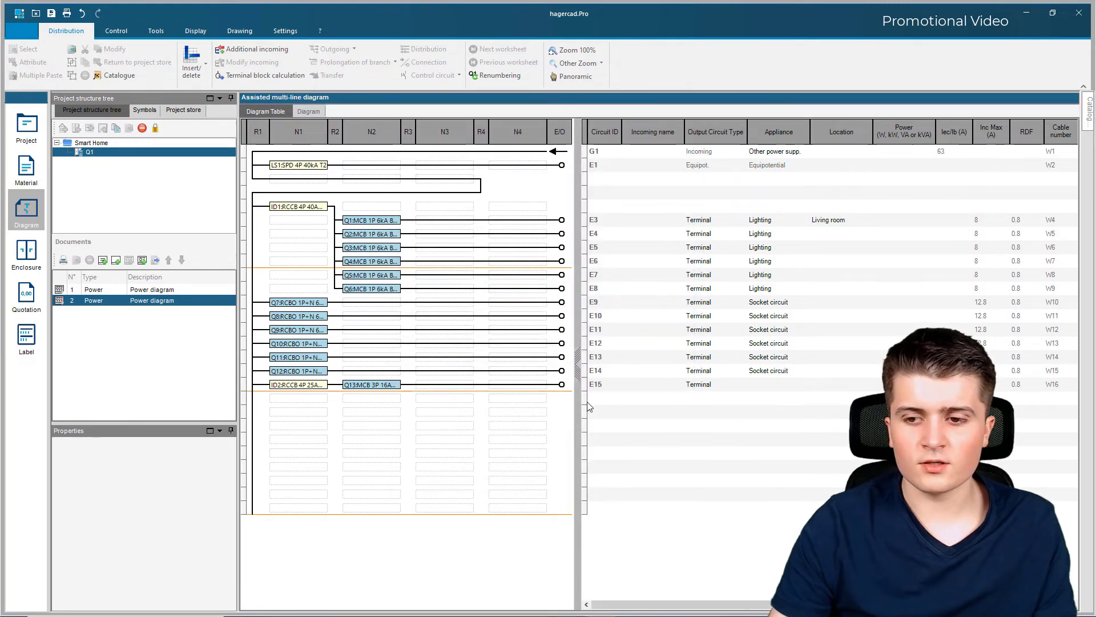
left_click(772, 385)
type("Oven")
key("Tab")
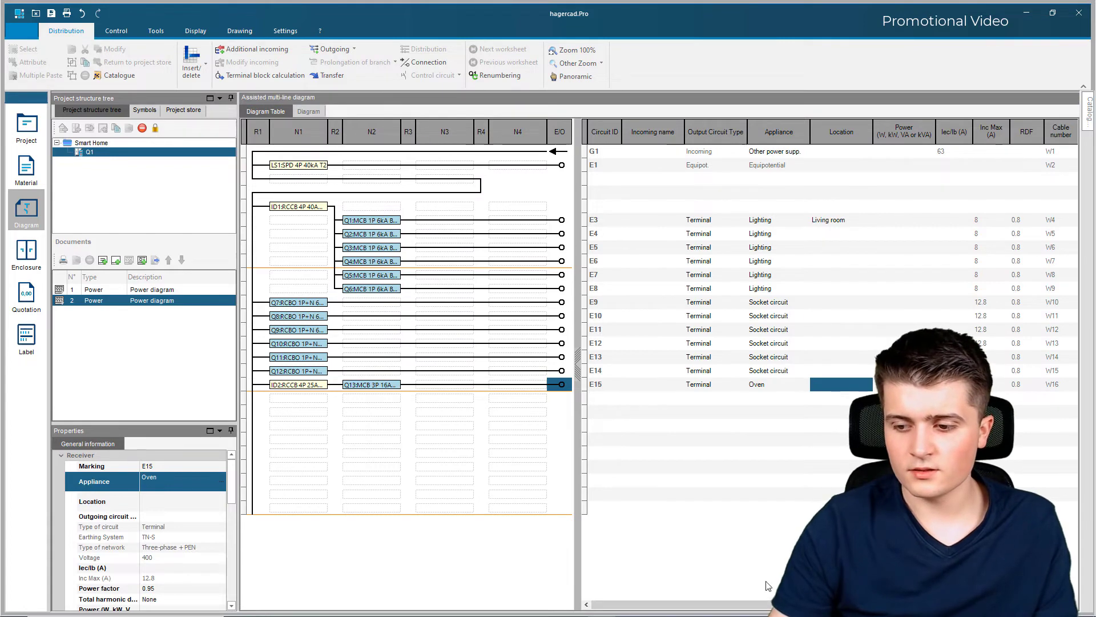
Step: Define the cable of circuit E15 as Multicore 4F3 / H05Z1Z1-F, 3L+N+PE, copper, with 5G2.5 cabling
left_click_drag(665, 604, 840, 604)
left_click(748, 384)
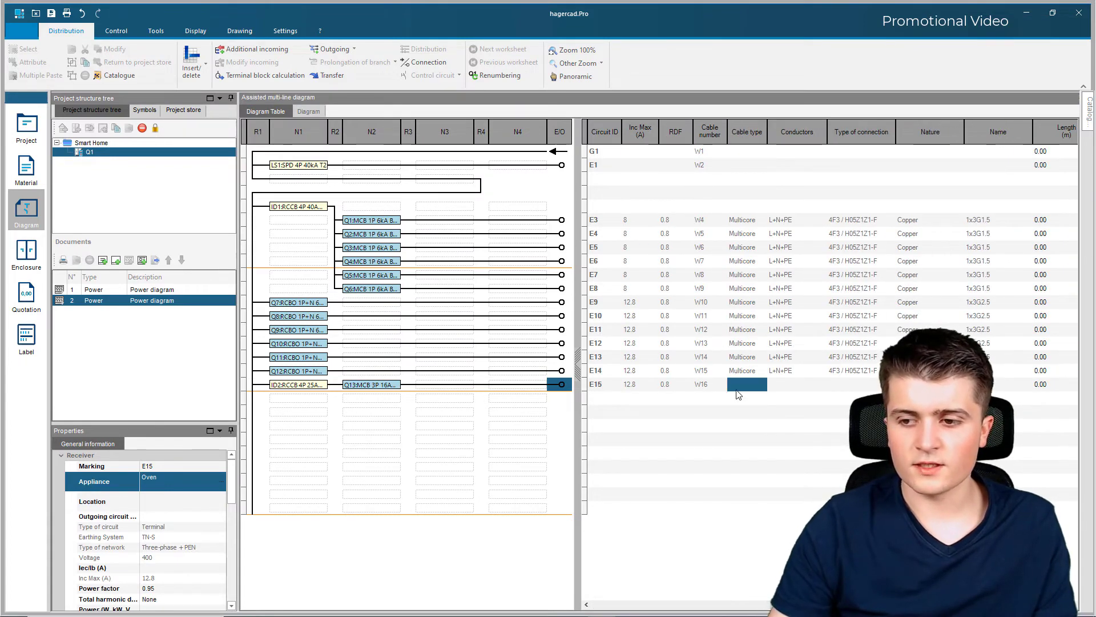
left_click(615, 400)
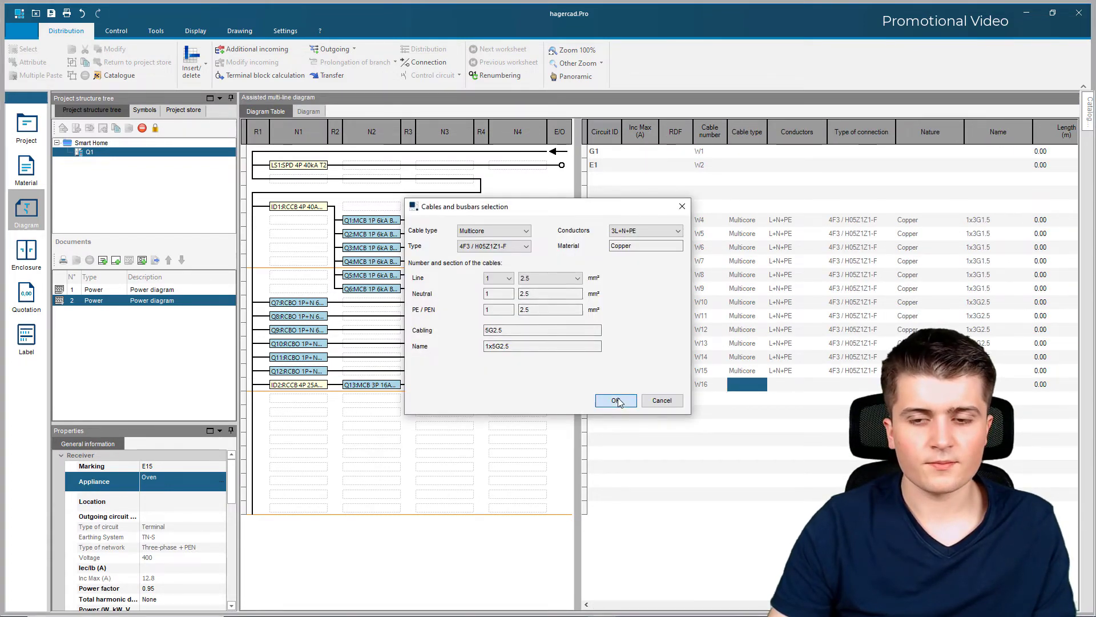
left_click_drag(859, 604, 614, 610)
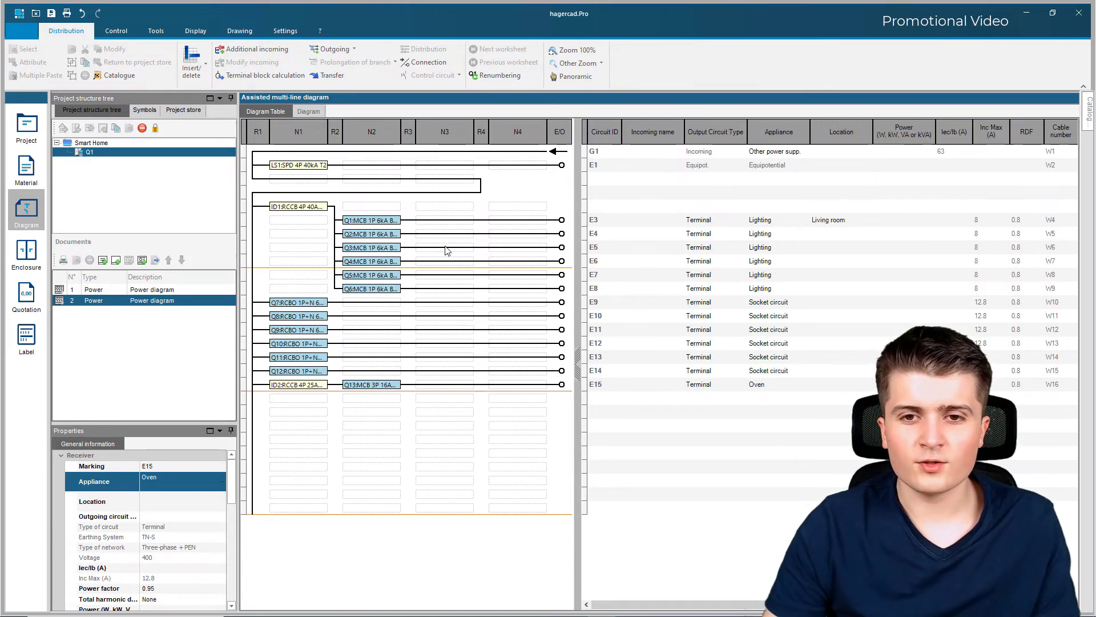
Step: Examine the generated multi-line diagram on both power diagram sheets, checking how the circuits are distributed across them
left_click(314, 111)
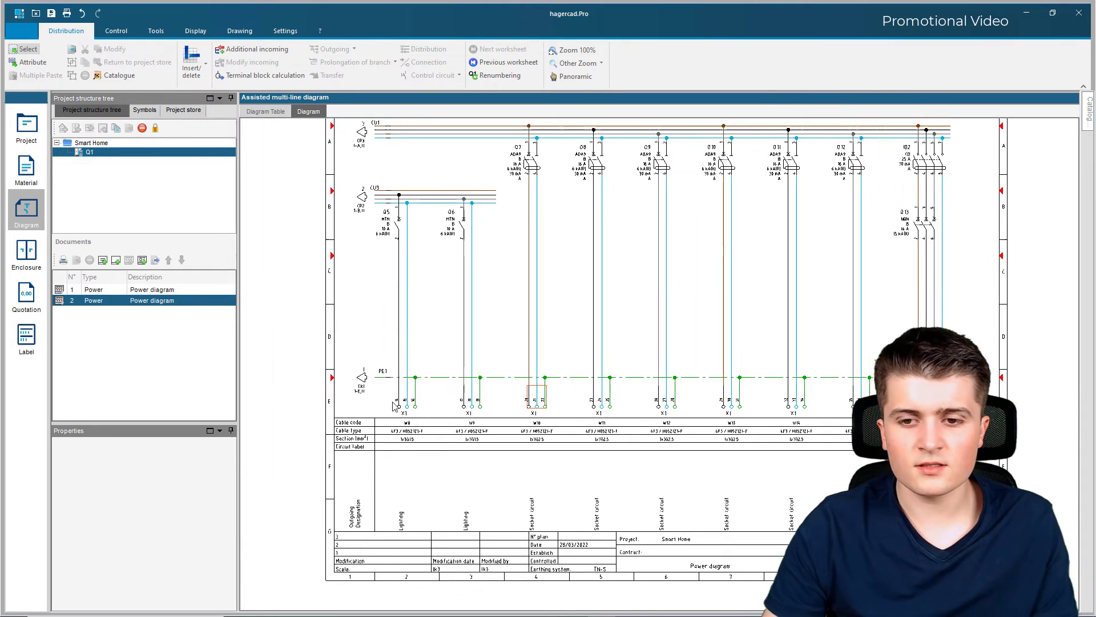
key("Page_Up")
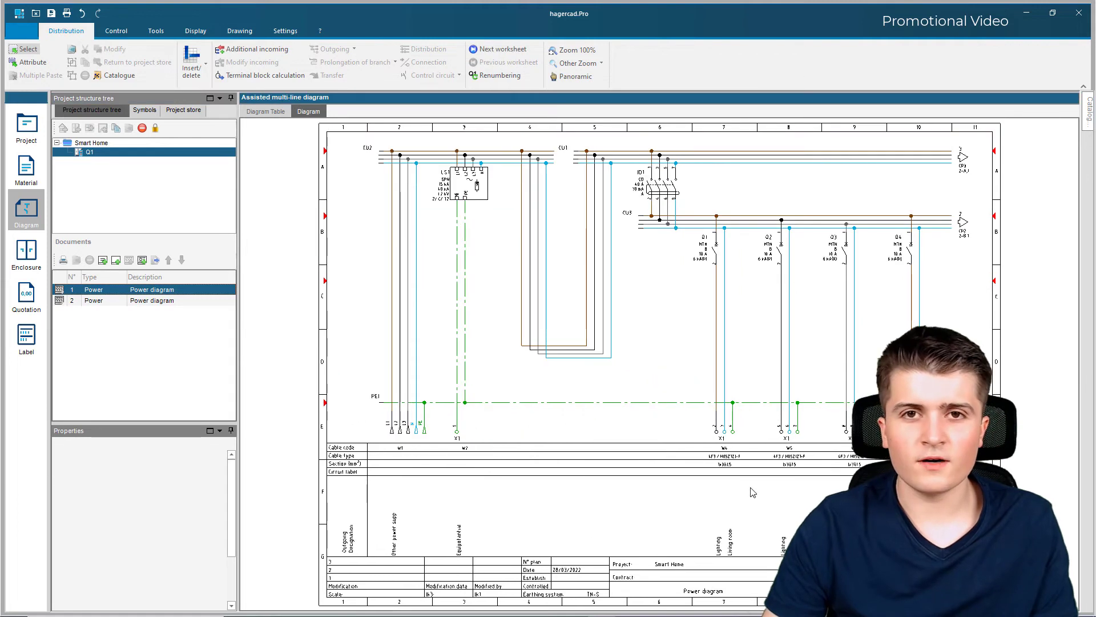
left_click(699, 352)
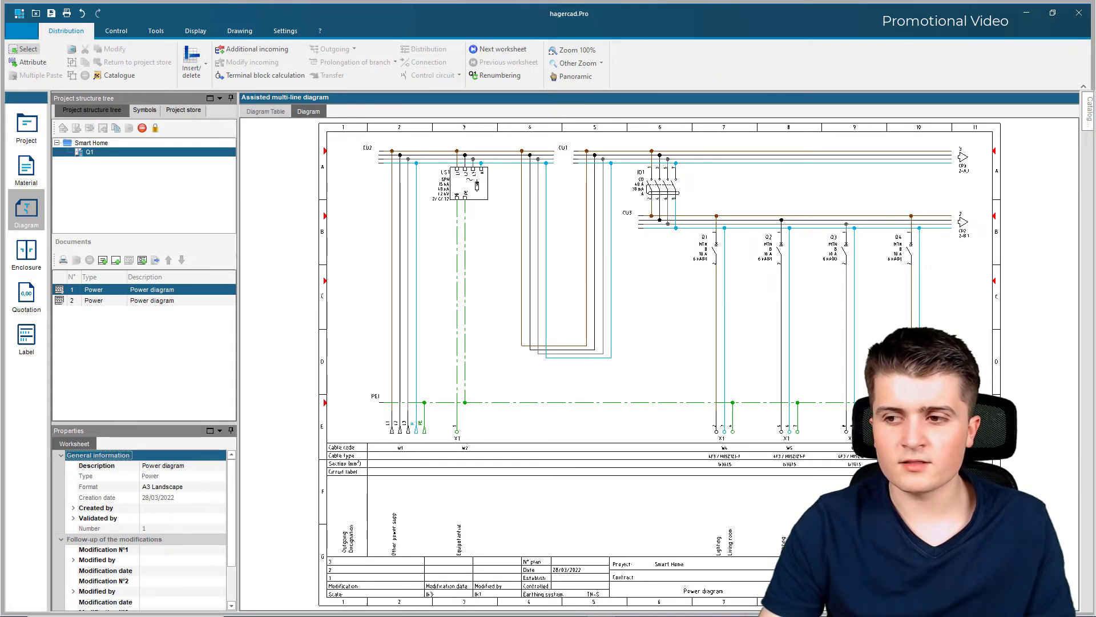
left_click(174, 301)
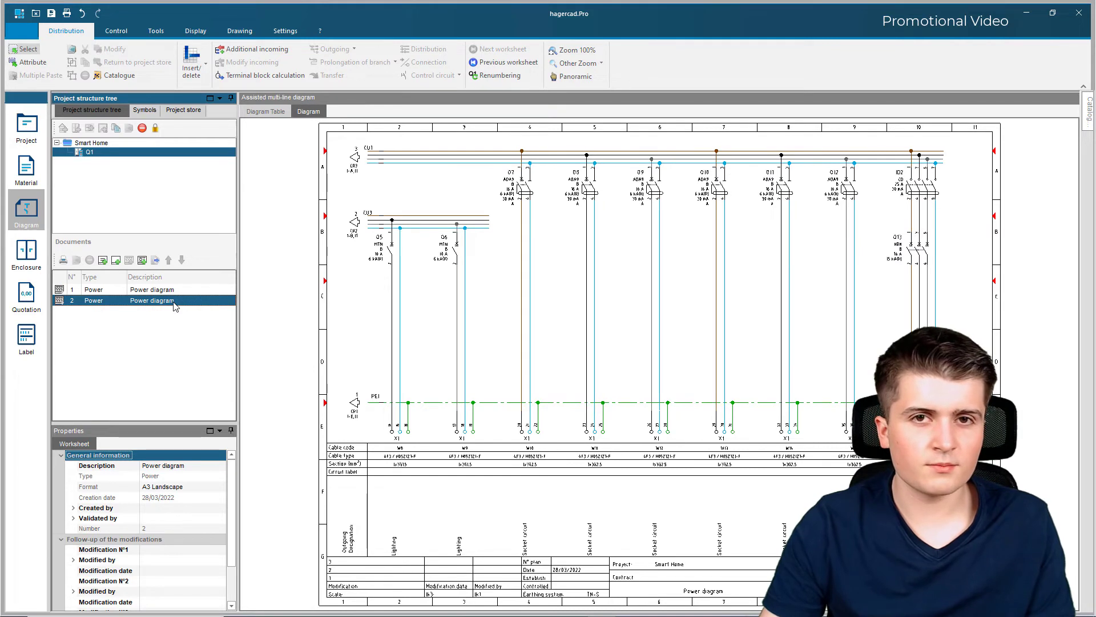
left_click(171, 292)
left_click(698, 153)
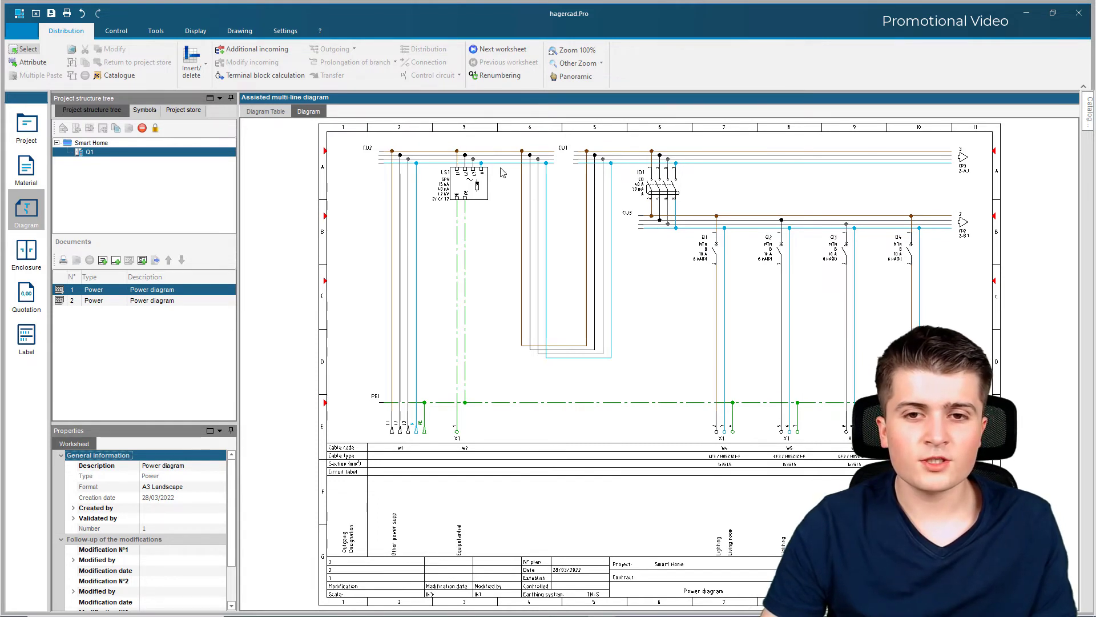
Step: Insert page breaks in the diagram table before RCCB ID1 and before RCBO Q7
left_click(263, 112)
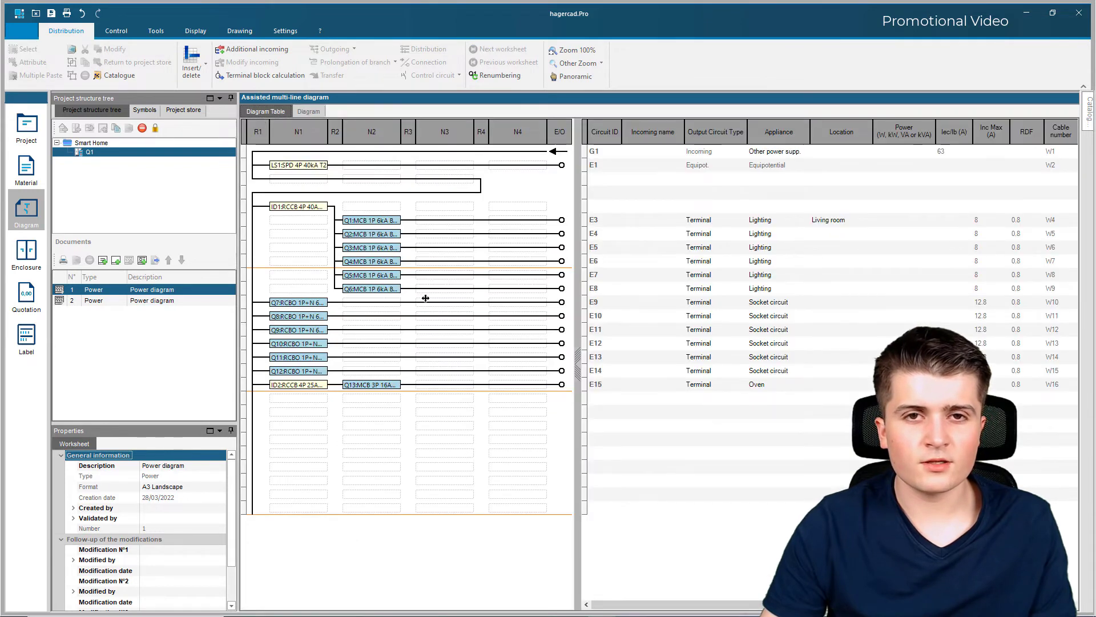
left_click(294, 207)
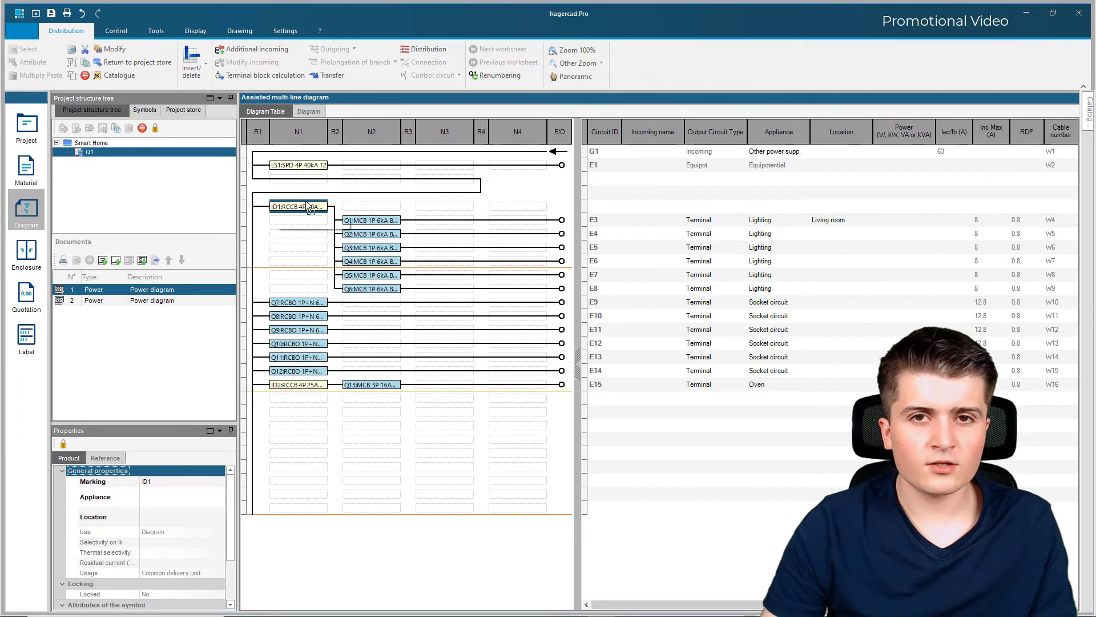
right_click(302, 209)
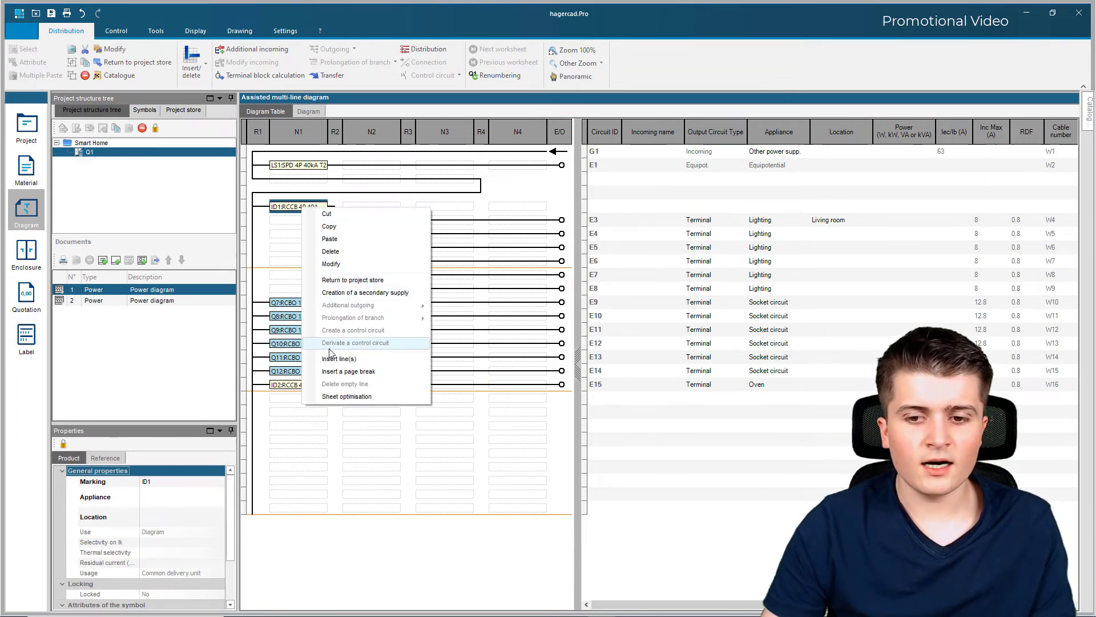
left_click(330, 372)
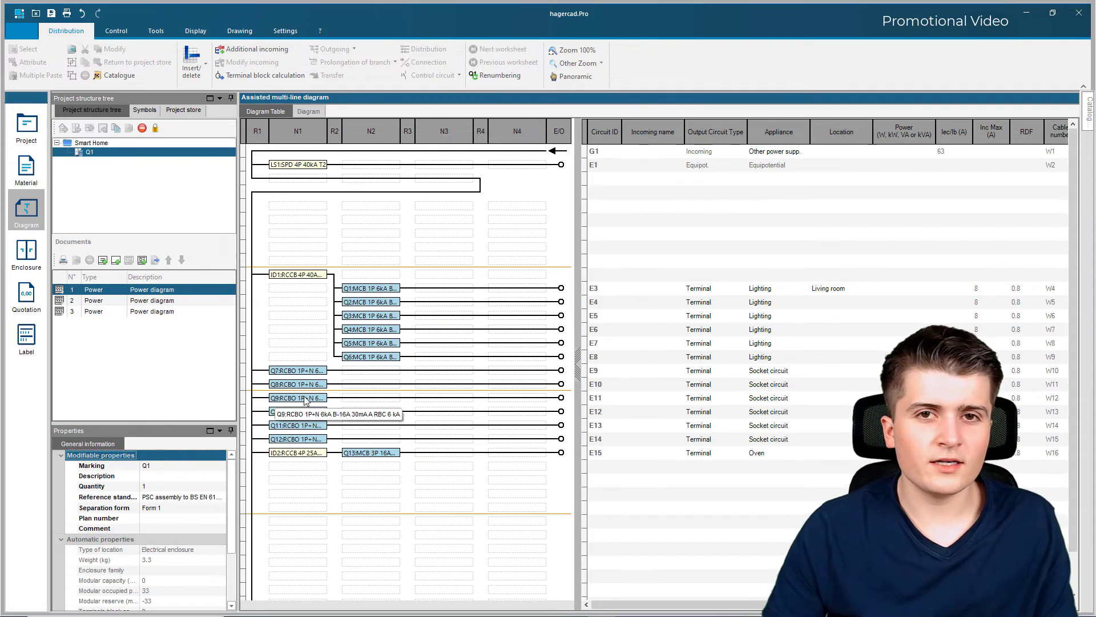
left_click(275, 372)
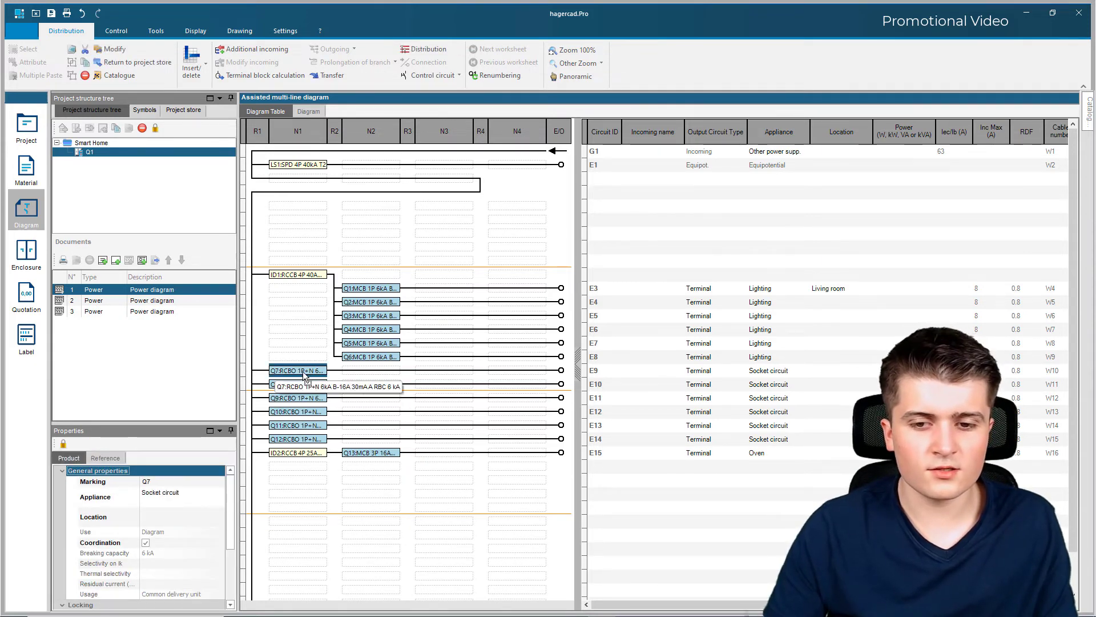
right_click(302, 377)
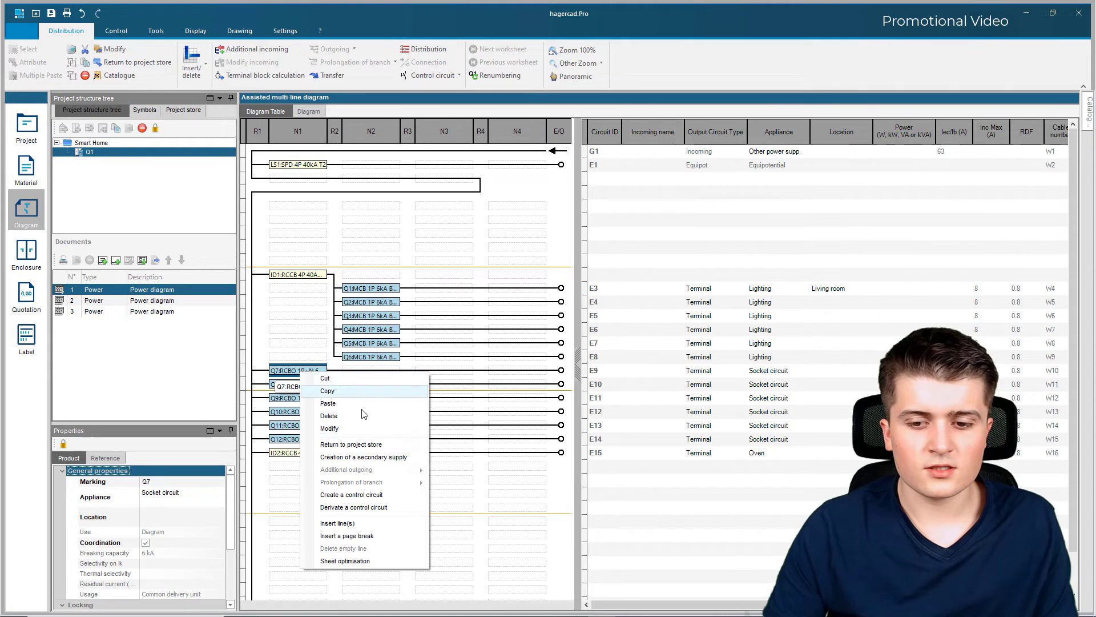
left_click(369, 537)
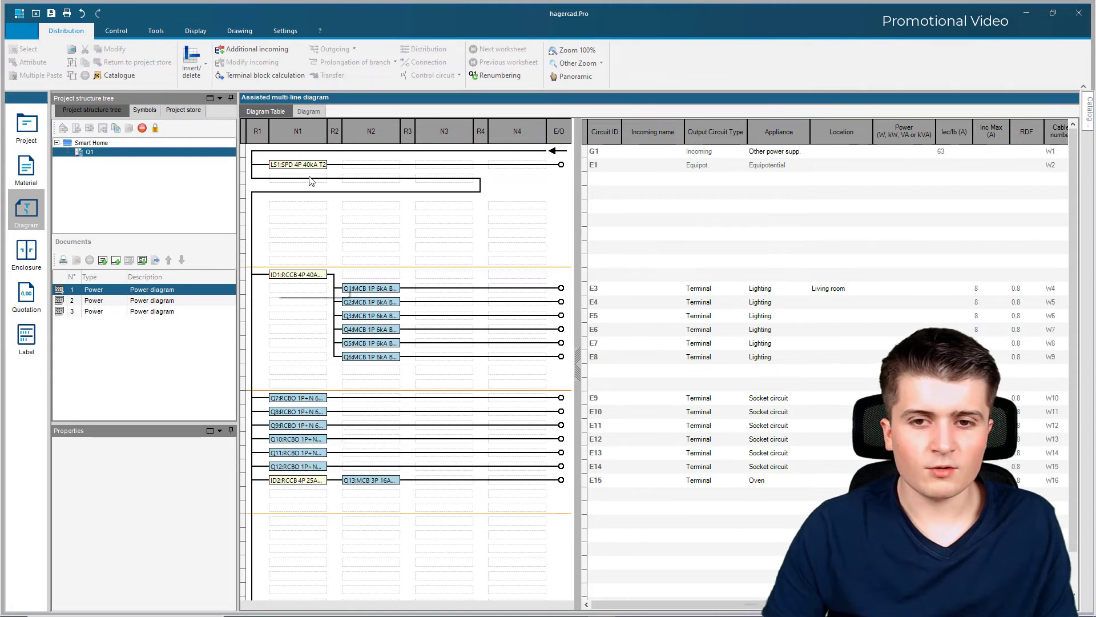
Step: Review the three power diagram sheets and inspect the X1 terminal and cable details on the third sheet
left_click(306, 113)
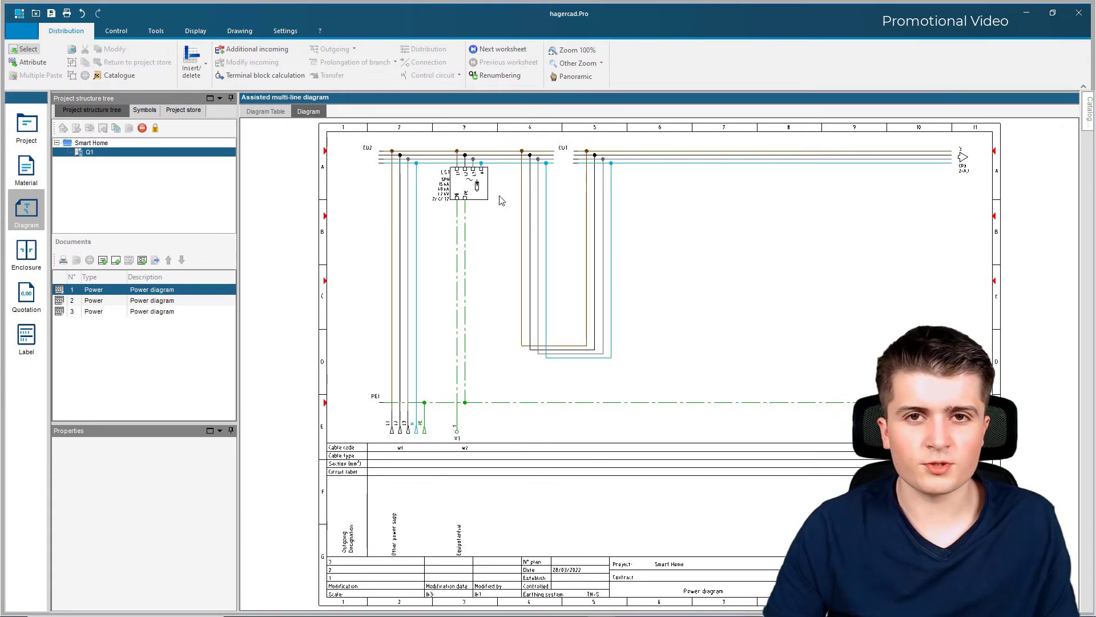
key("Page_Down")
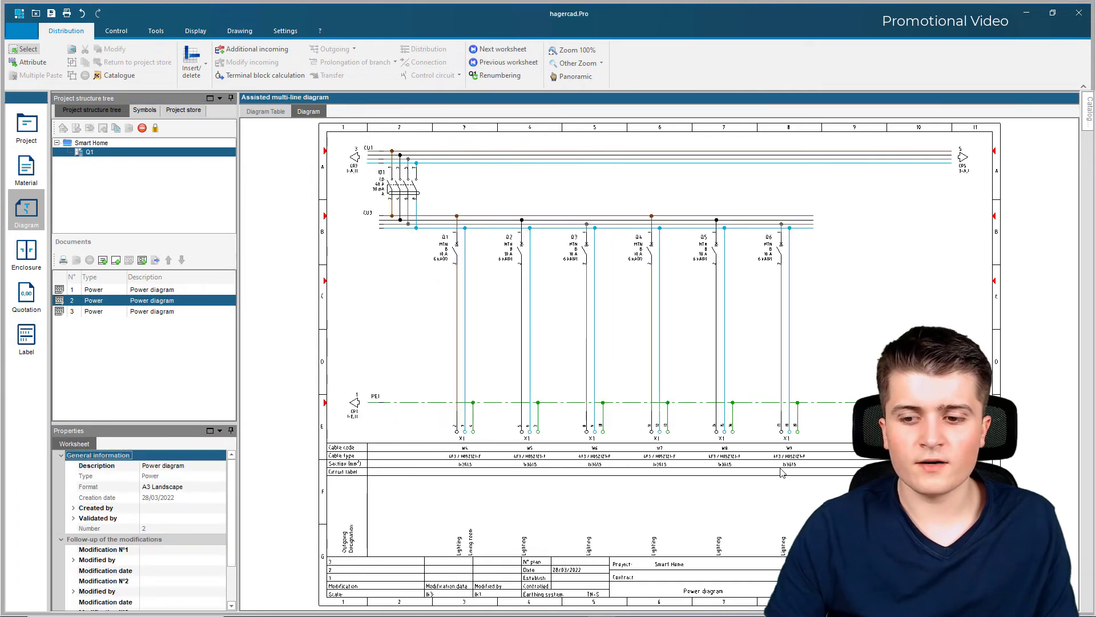
left_click(65, 312)
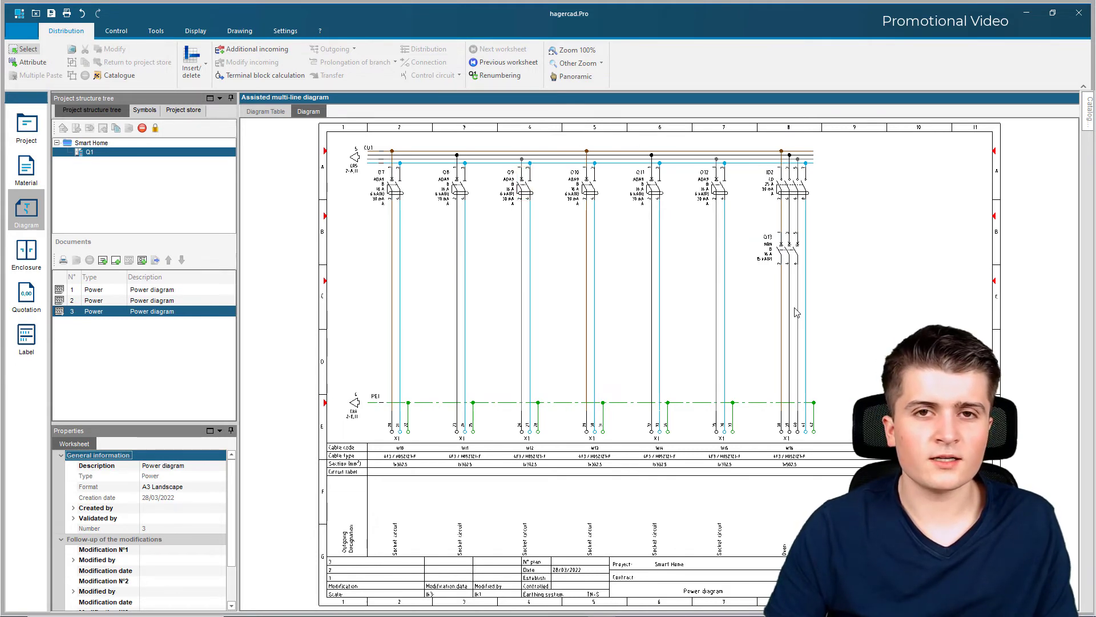
scroll(792, 311, "up", 4)
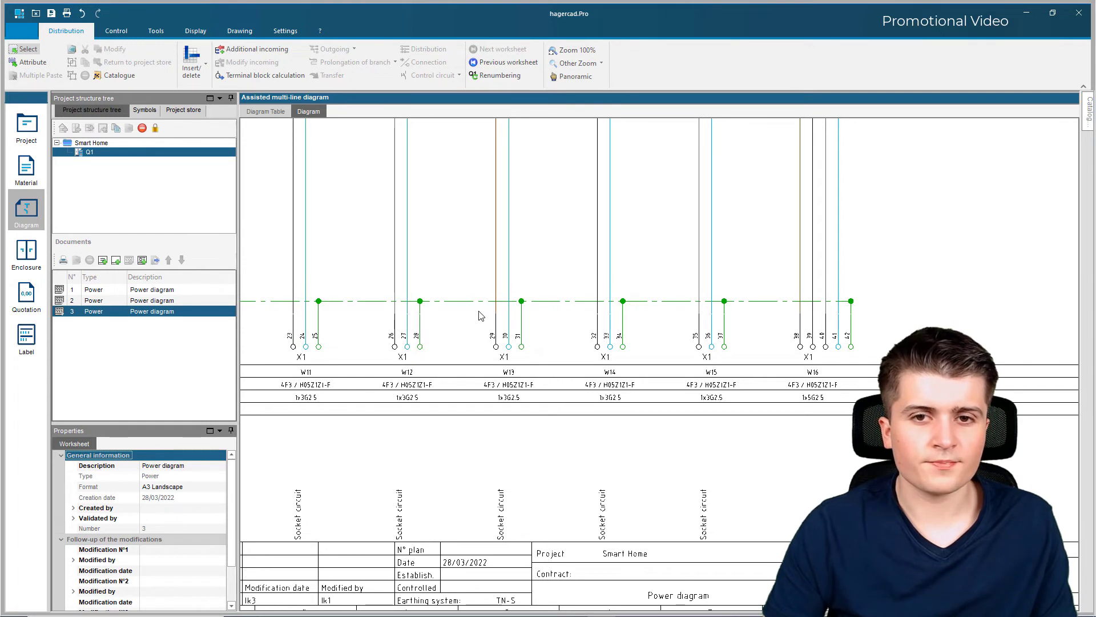
Step: Configure the terminal block calculation for Hager terminals of 'staged' type with quick connect connection
left_click(226, 77)
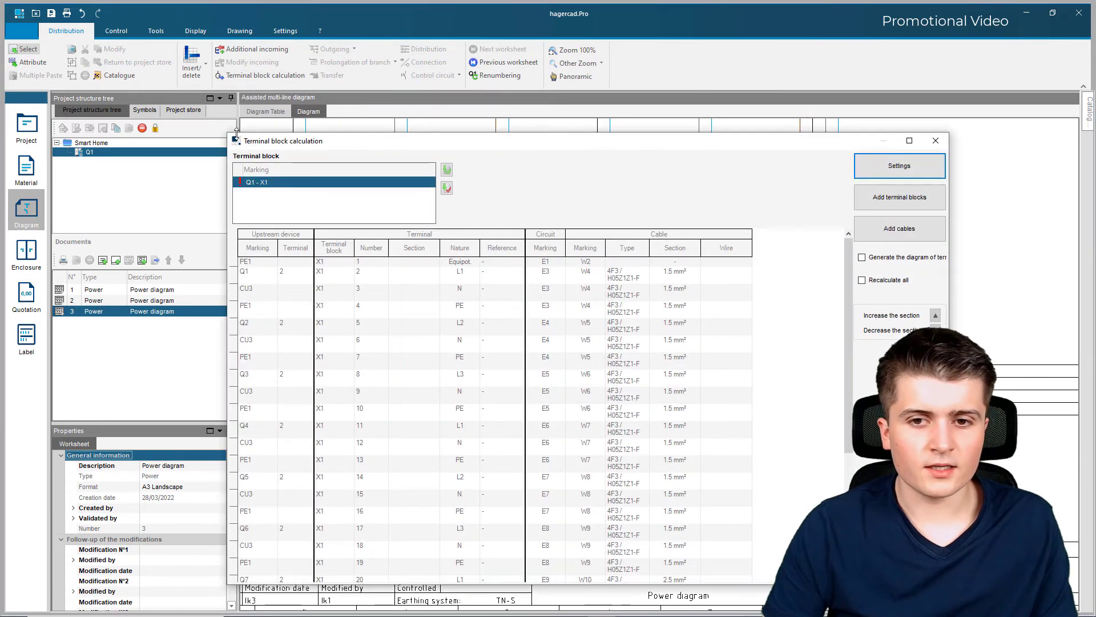
left_click_drag(264, 134, 231, 36)
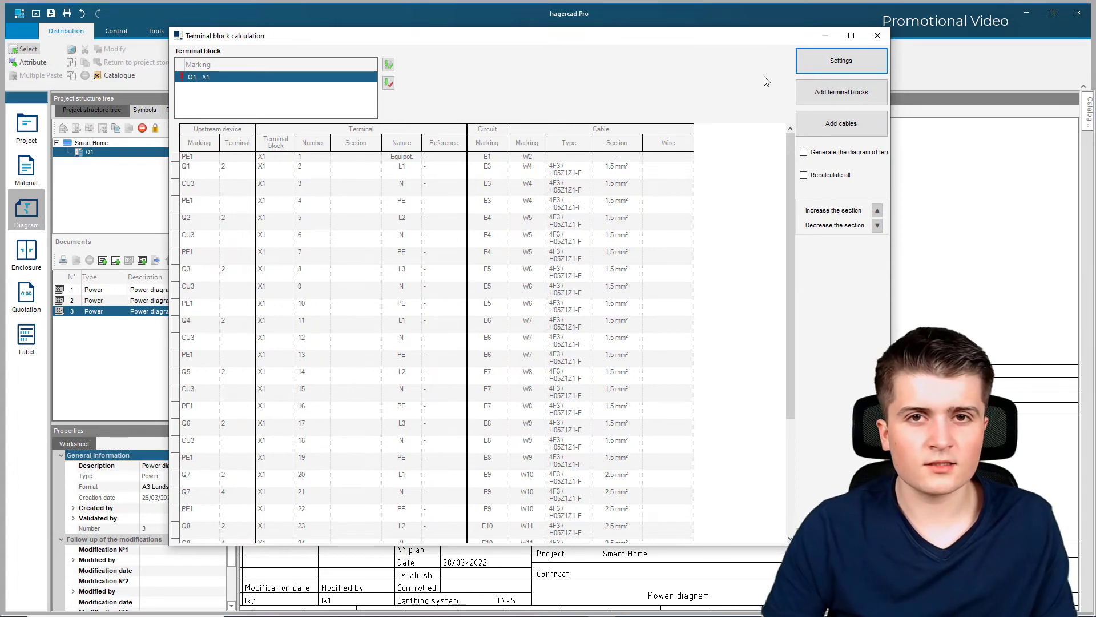
left_click(841, 60)
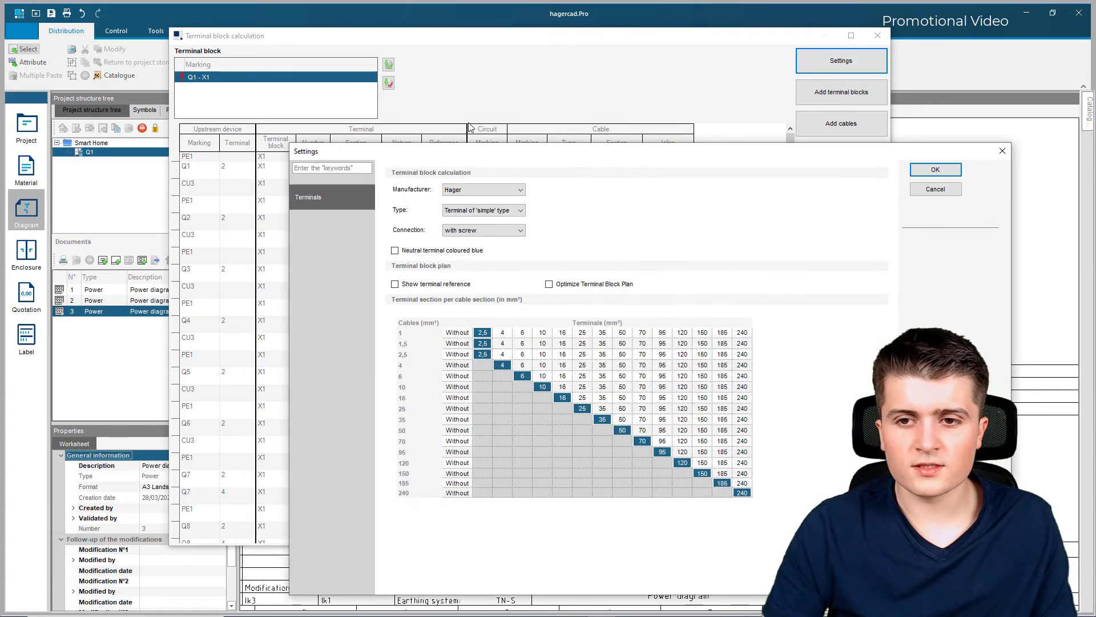
left_click_drag(432, 158, 280, 60)
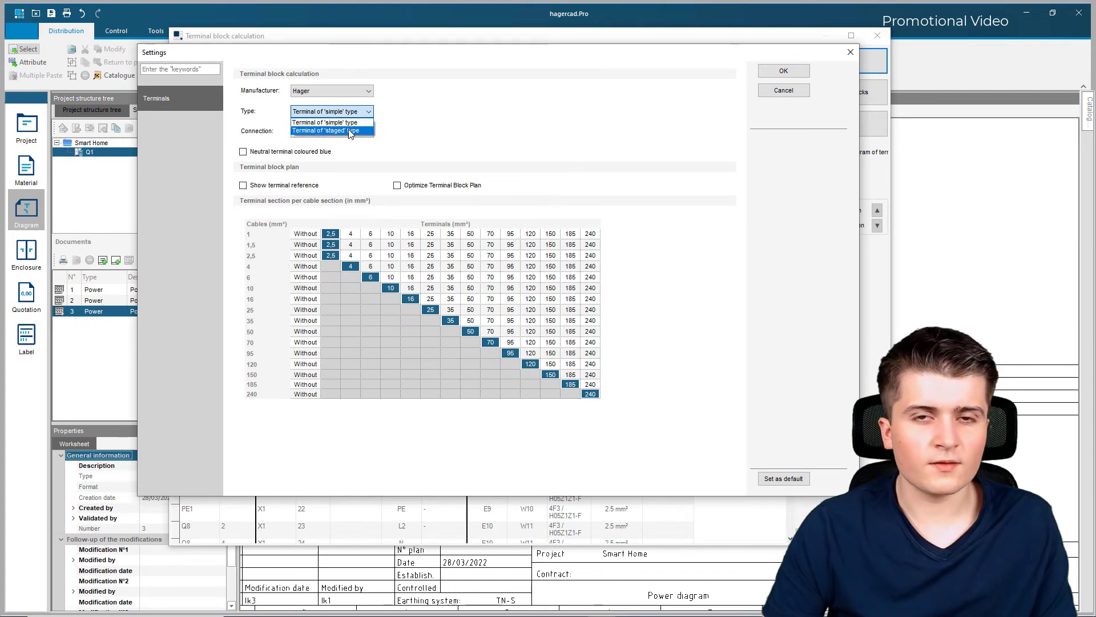
left_click(349, 130)
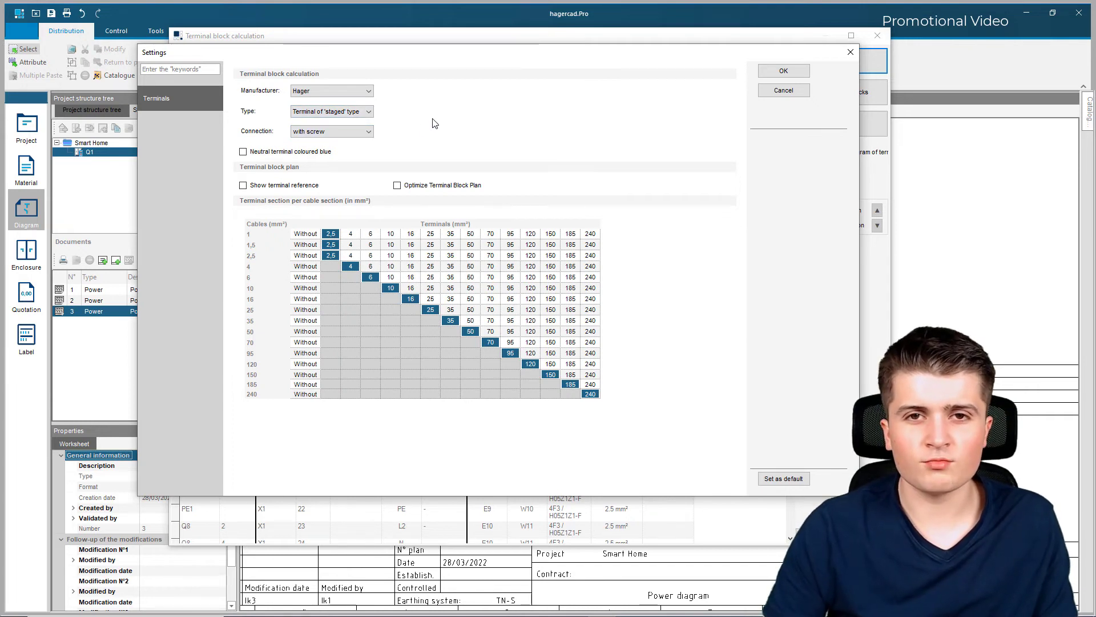
left_click(367, 133)
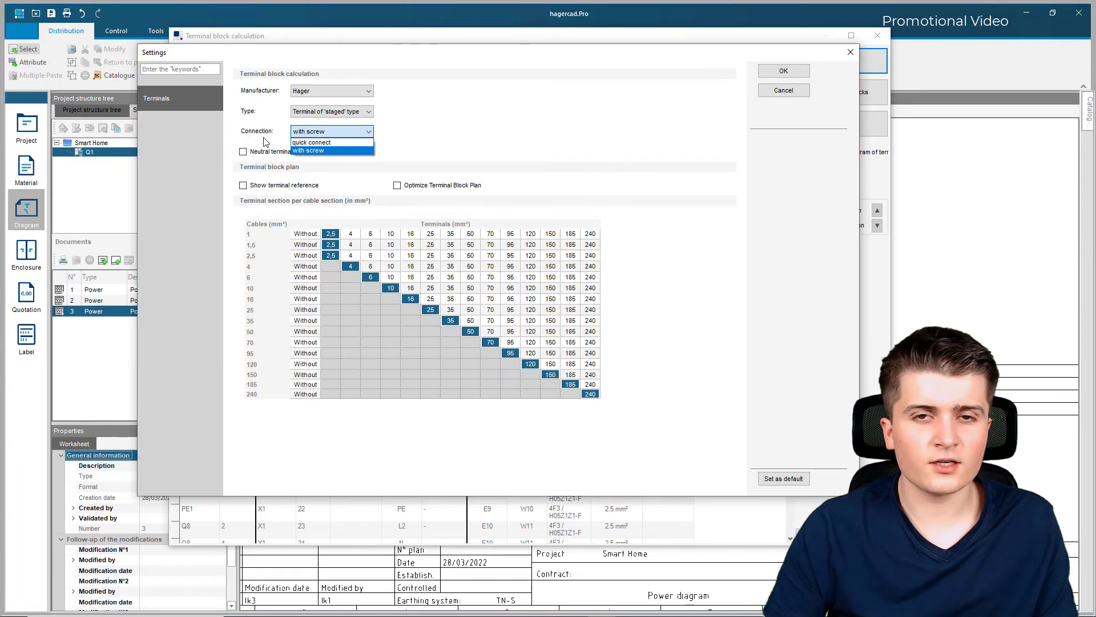
left_click(333, 143)
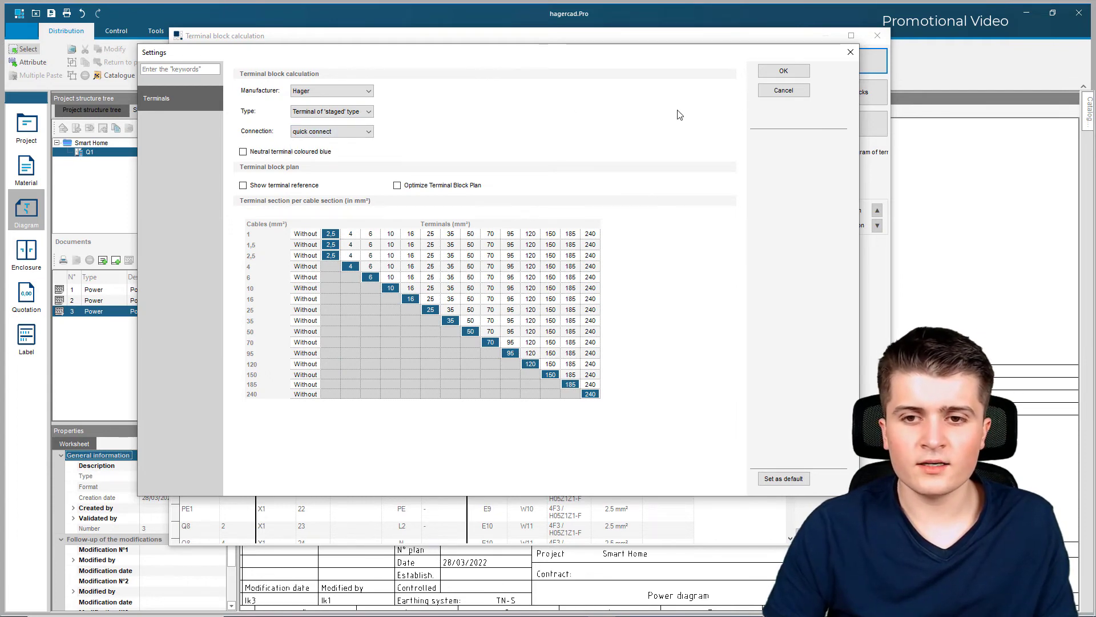
left_click(784, 70)
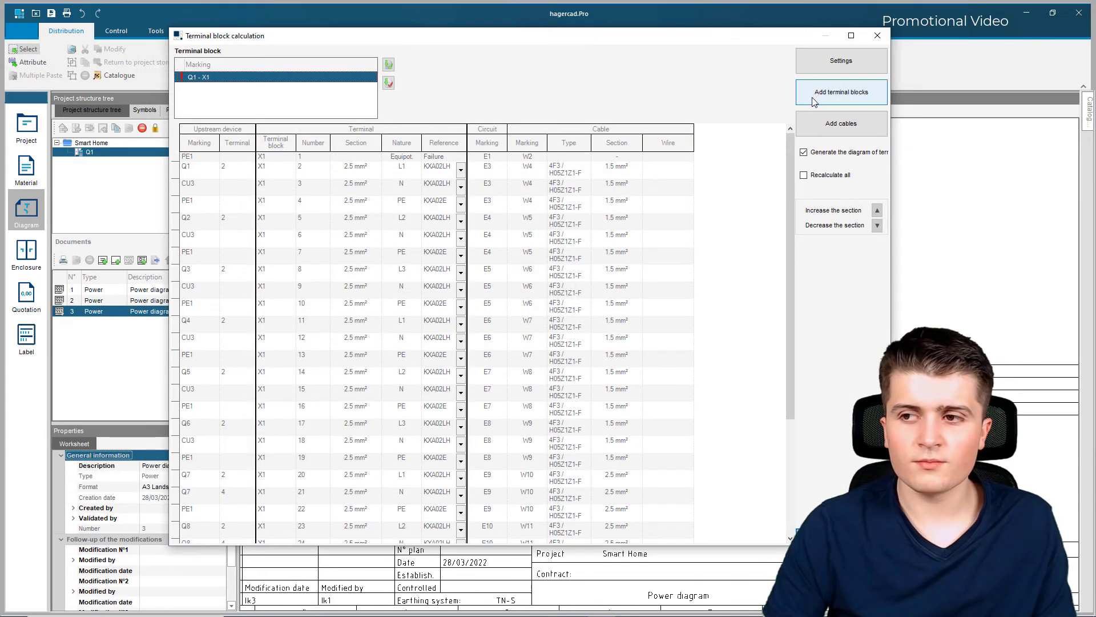
Step: Add the terminals and cables to terminal block X1 and generate its terminal block plan
left_click(851, 131)
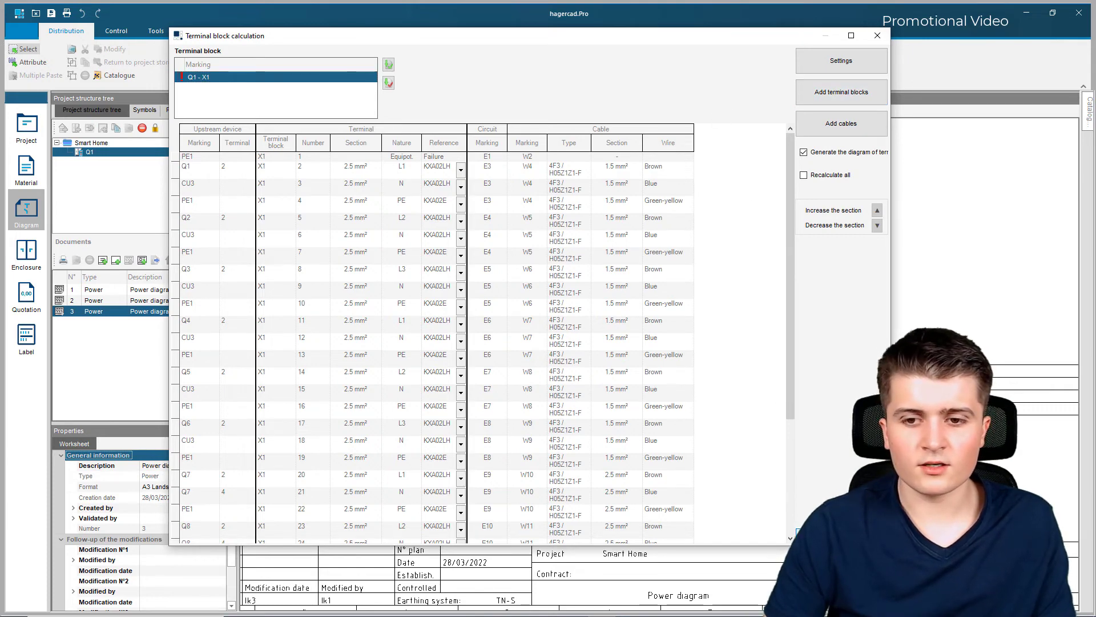
key("Return")
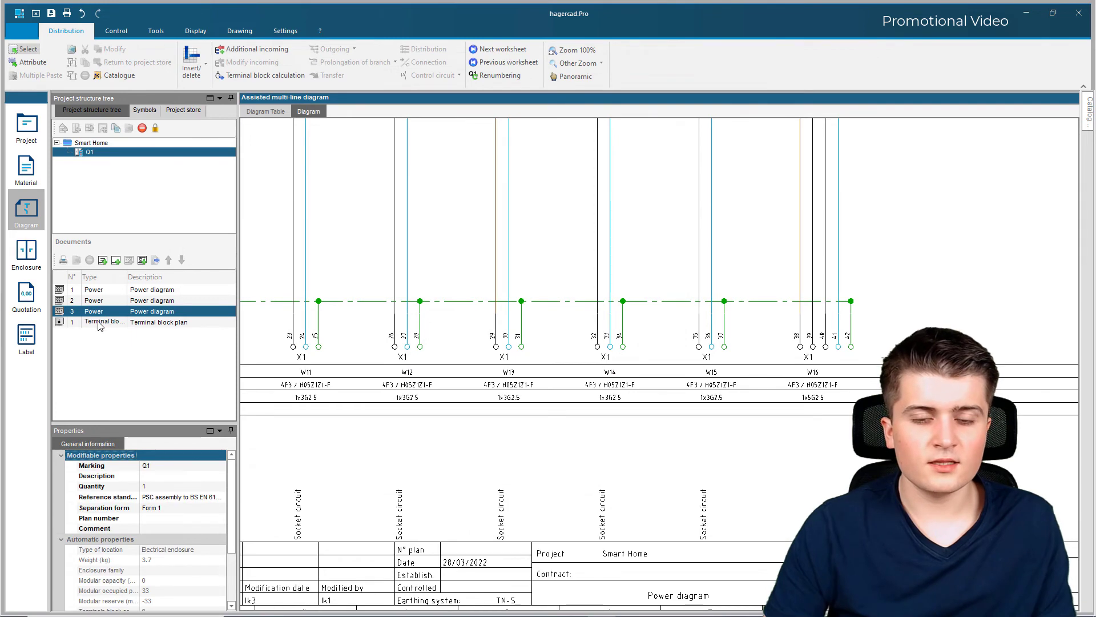
Step: Examine the generated terminal block plan, checking X1's upstream devices, terminal numbers, sections, wire colours and cables
left_click(100, 323)
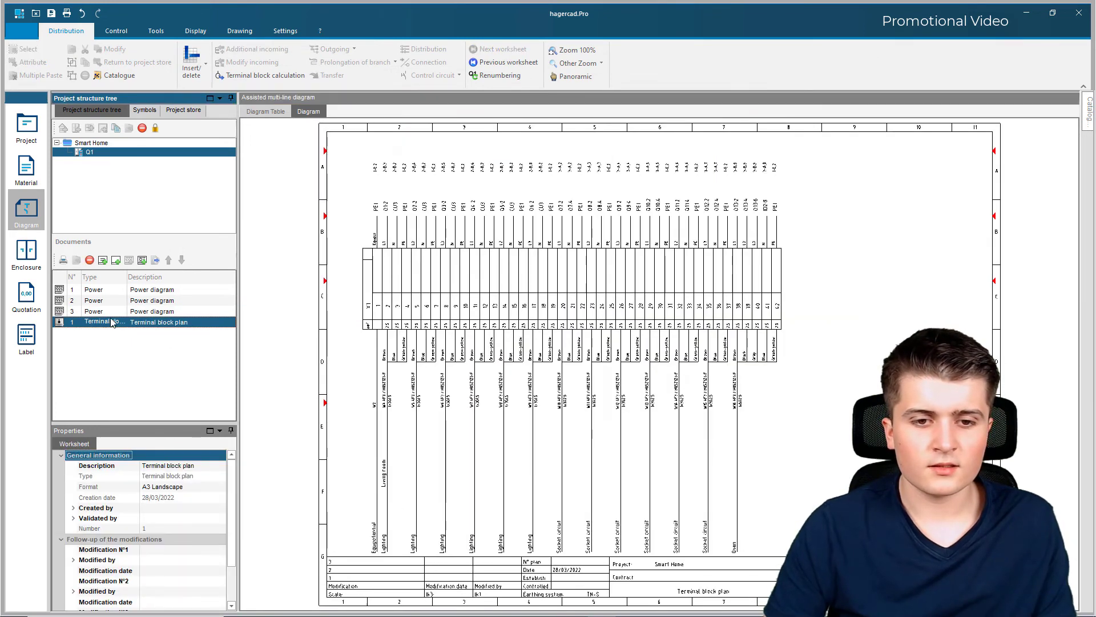
scroll(399, 282, "up", 1)
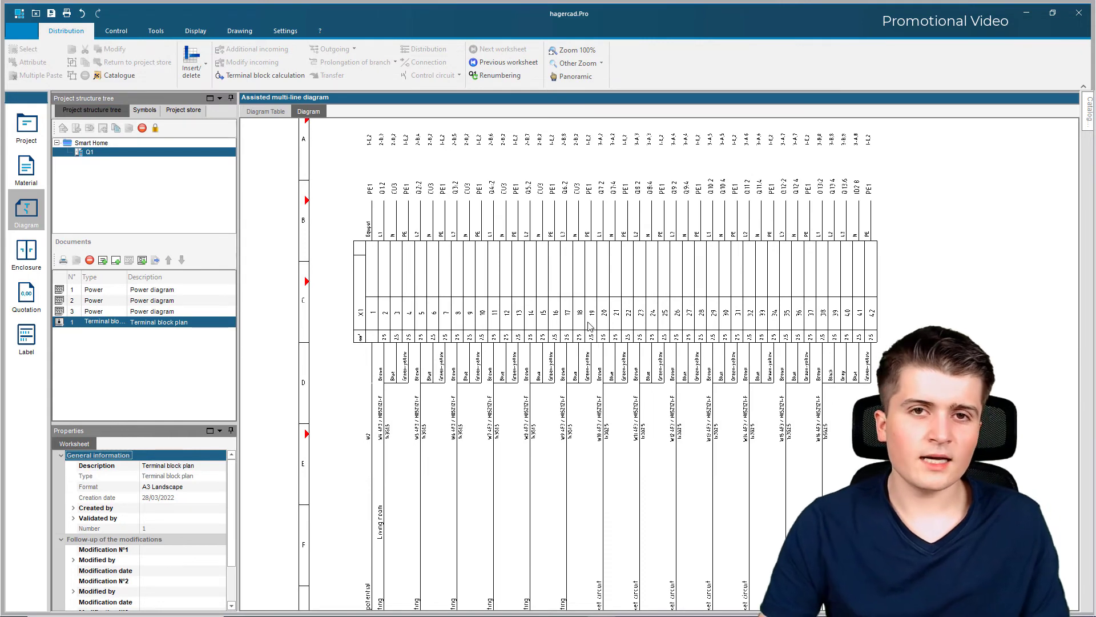
scroll(425, 517, "down", 2)
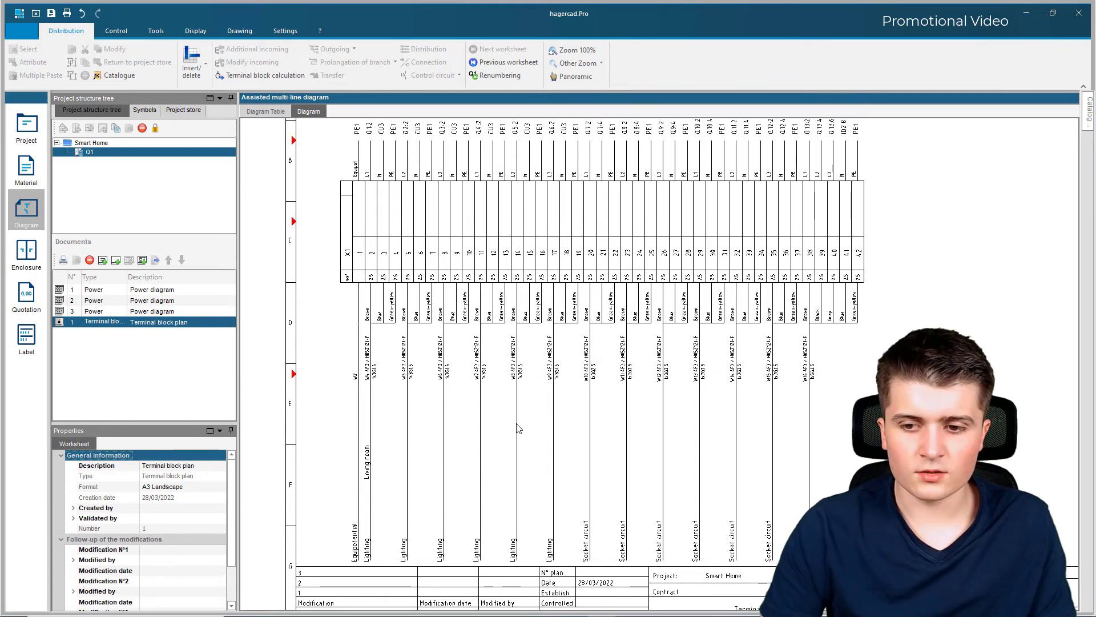
scroll(519, 426, "up", 2)
middle_click_drag(524, 231, 612, 550)
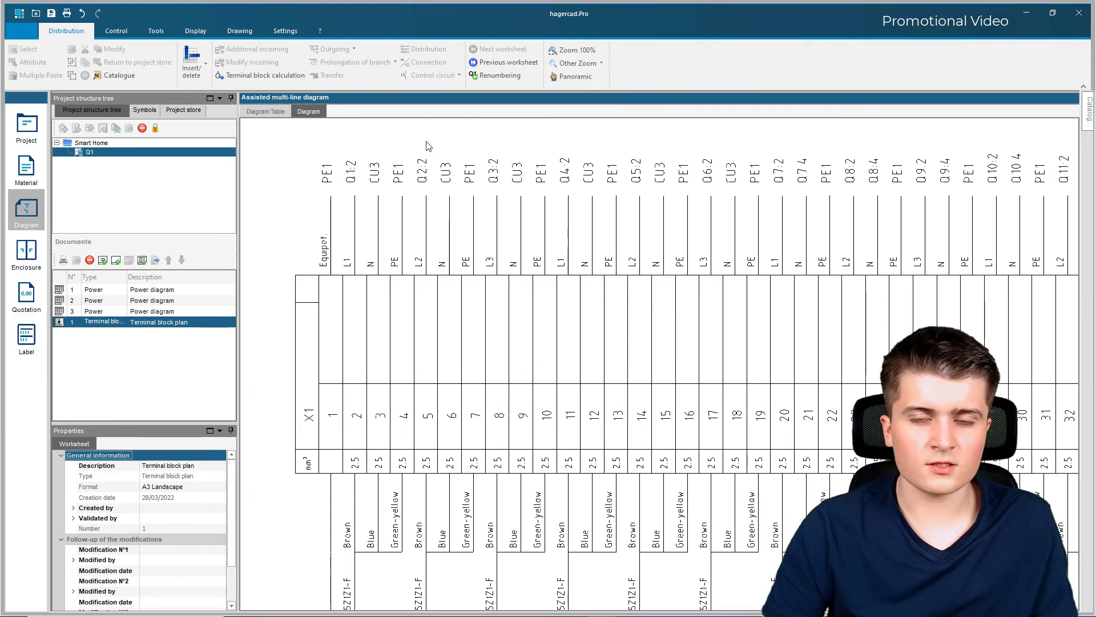
middle_click_drag(430, 147, 450, 111)
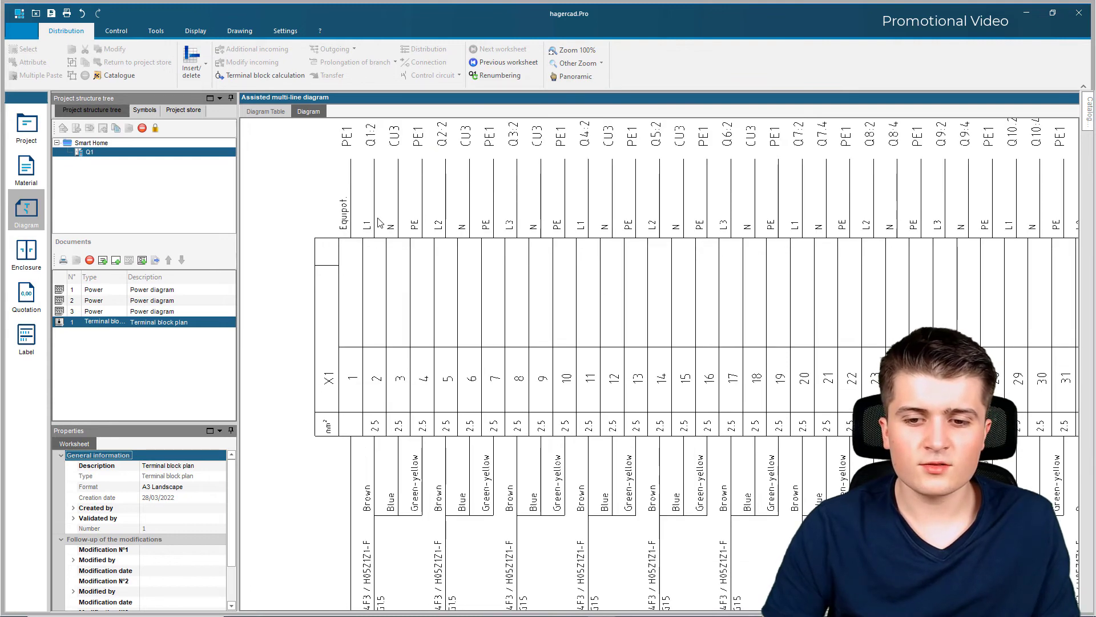
scroll(379, 223, "down", 3)
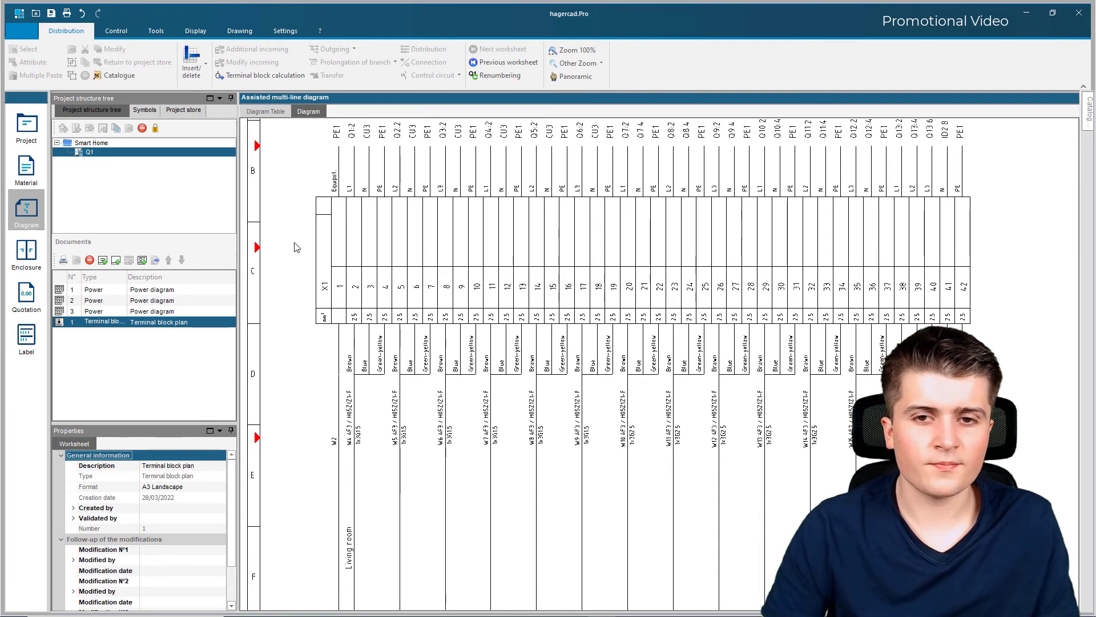
Step: Transfer the outgoing terminals of circuits E9 to E15 to a new terminal block in Q1 with marking X and number 2
left_click(264, 111)
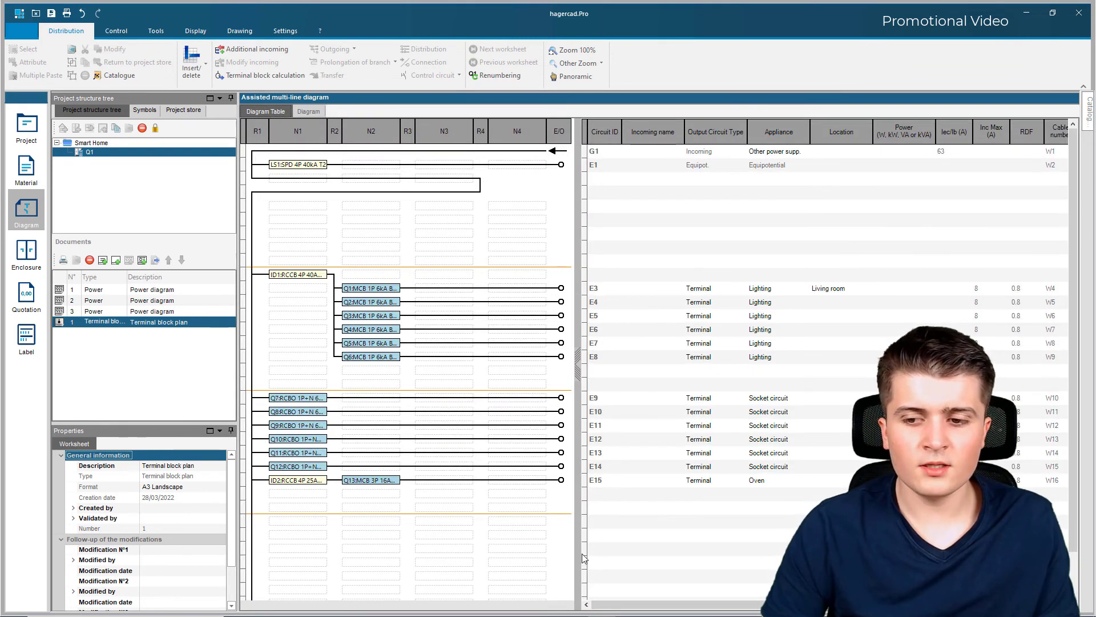
left_click(561, 399)
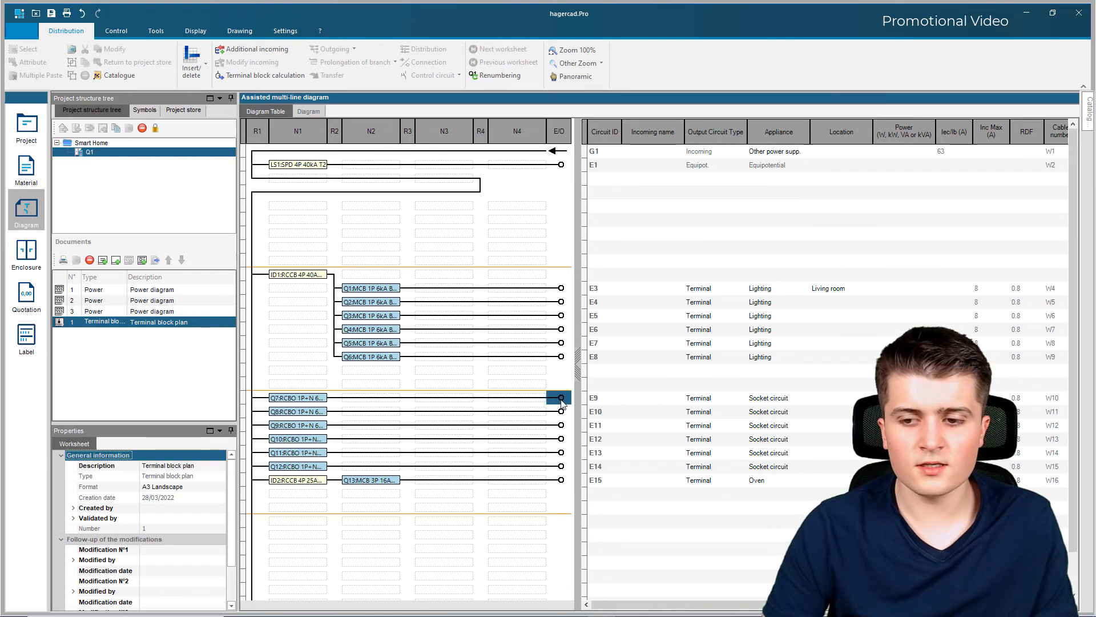
left_click(561, 483, "shift")
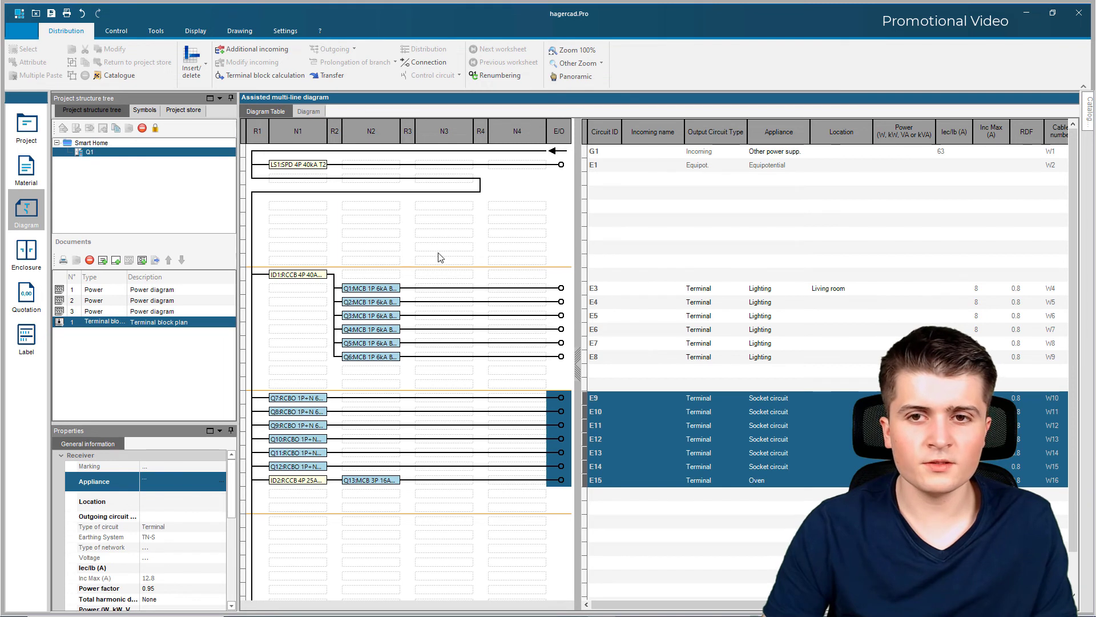
left_click(327, 76)
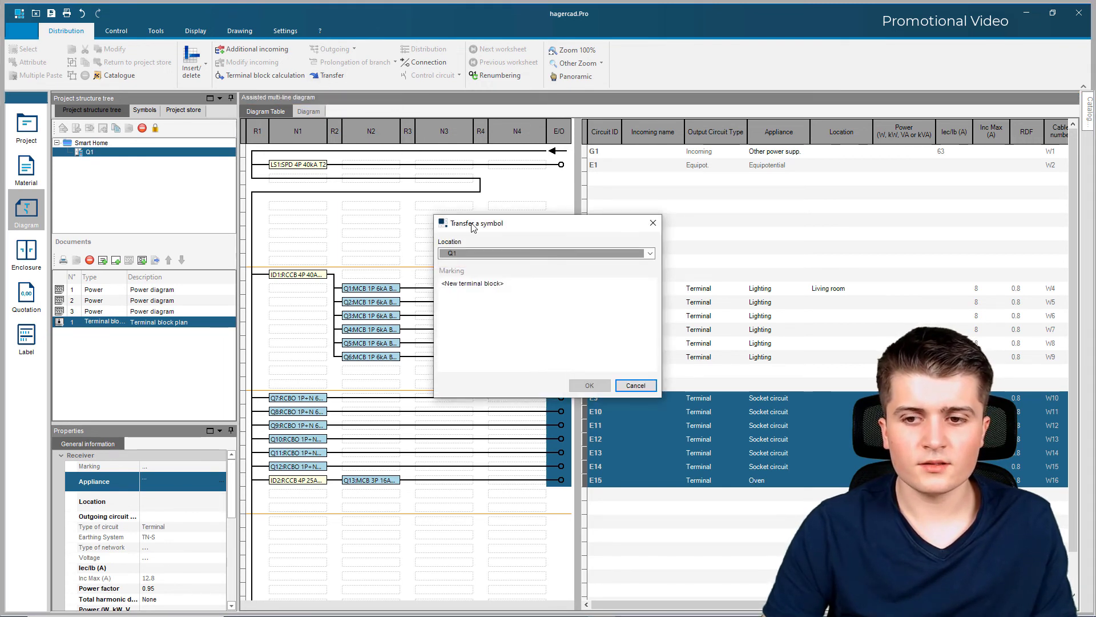
left_click_drag(473, 228, 408, 170)
left_click(403, 228)
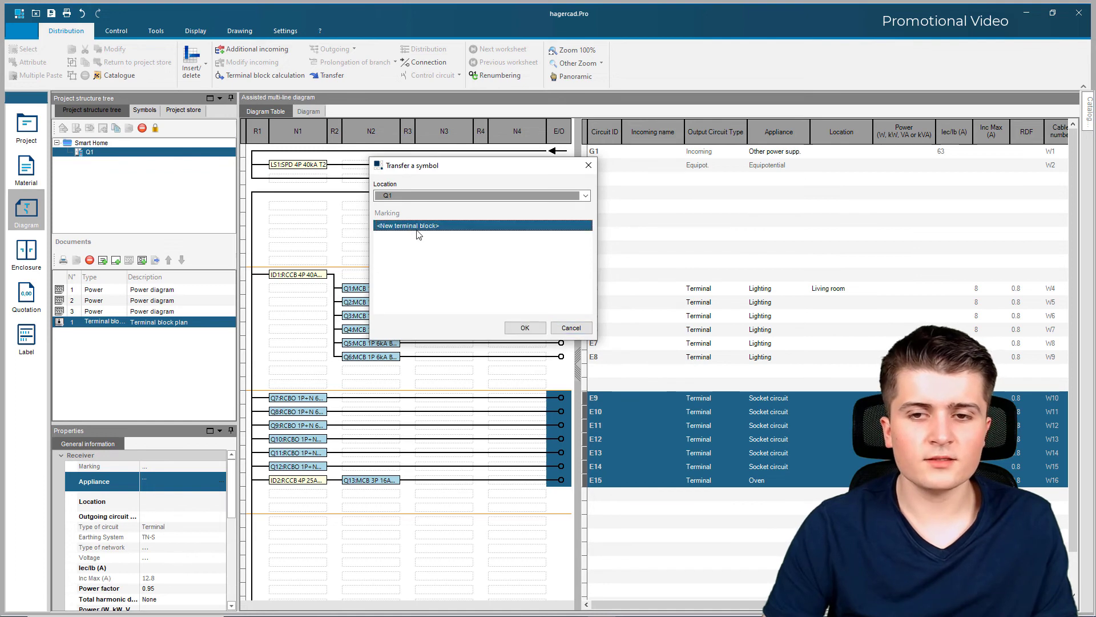
double_click(439, 227)
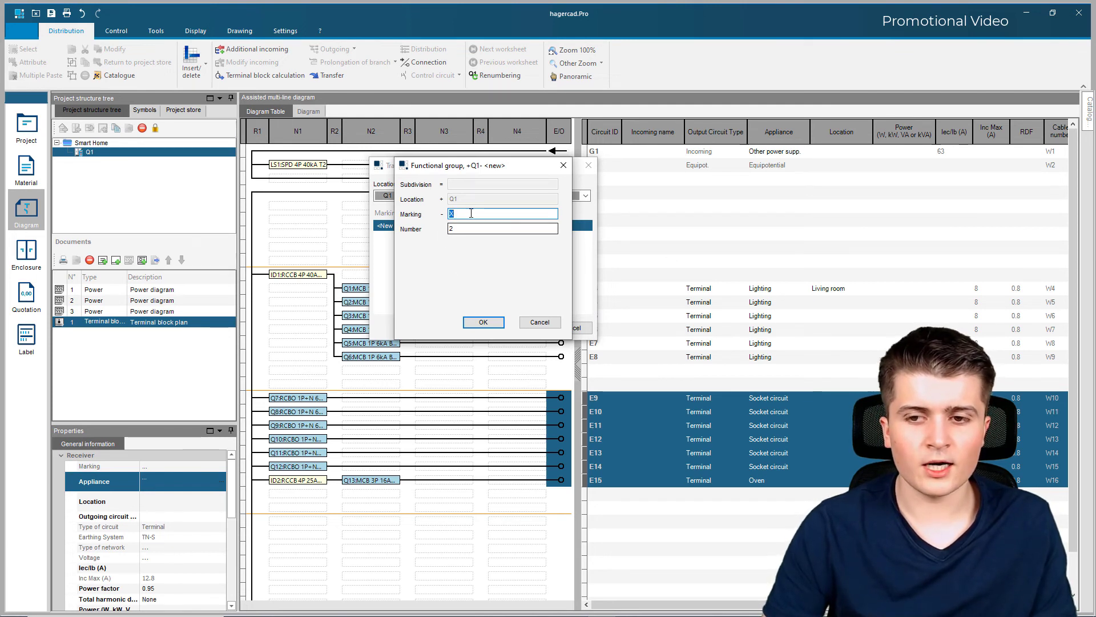
left_click(488, 322)
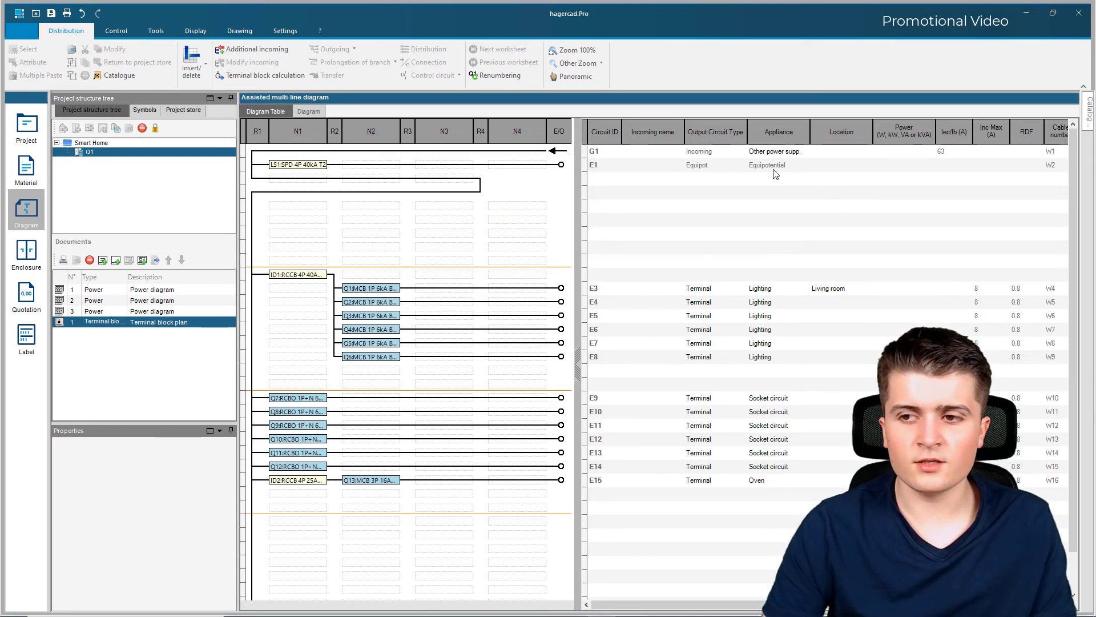
Step: Change the connection of equipotential outgoing E1 to Direct
left_click(561, 167)
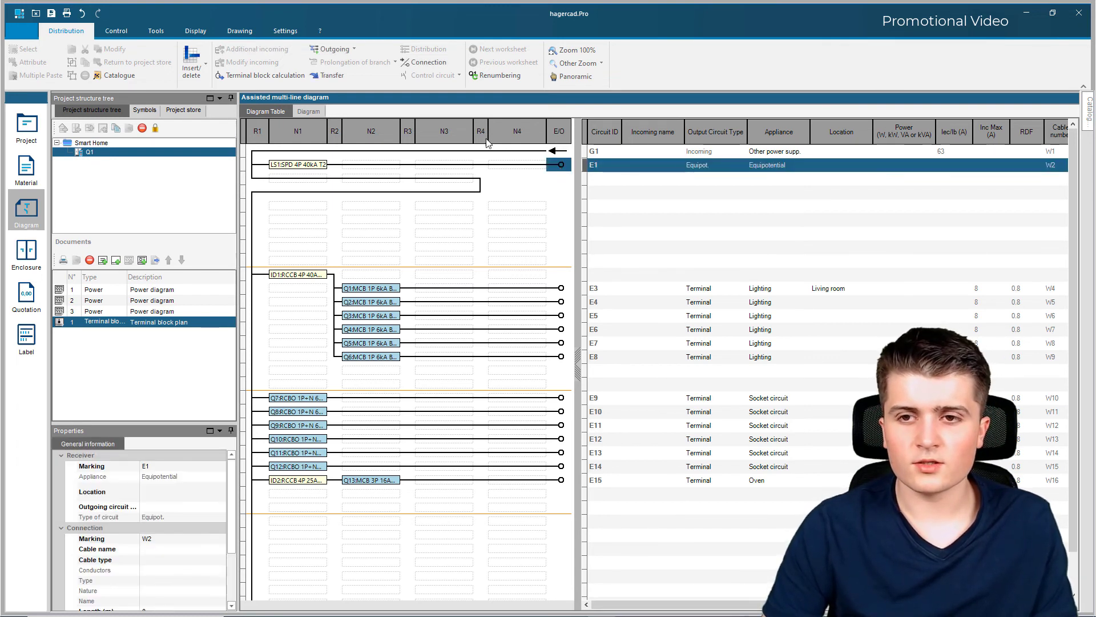
left_click(448, 63)
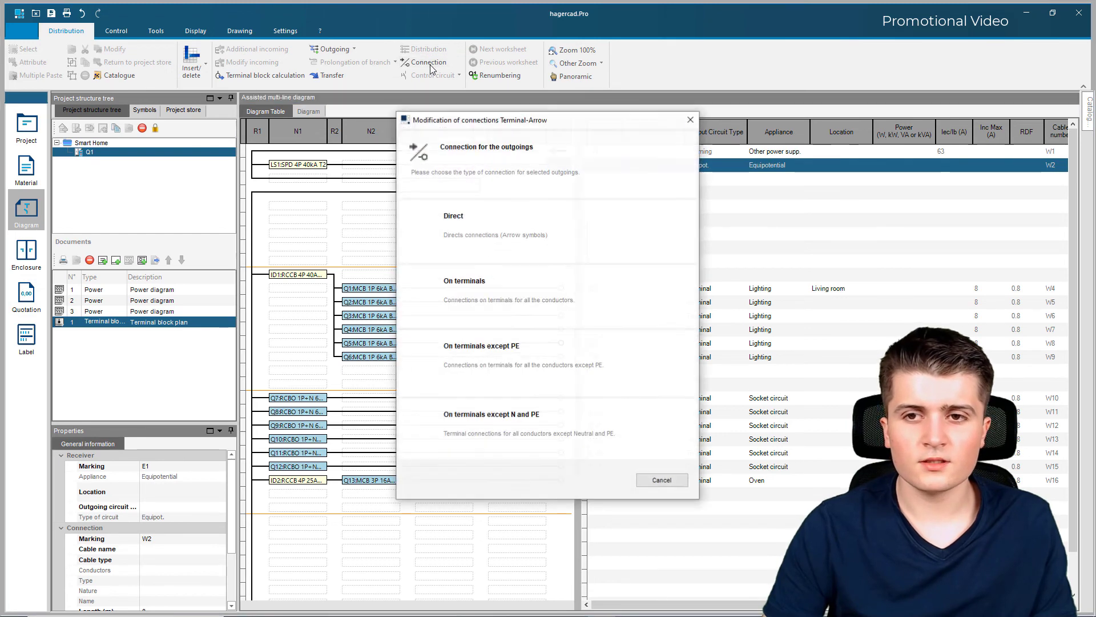
left_click(472, 211)
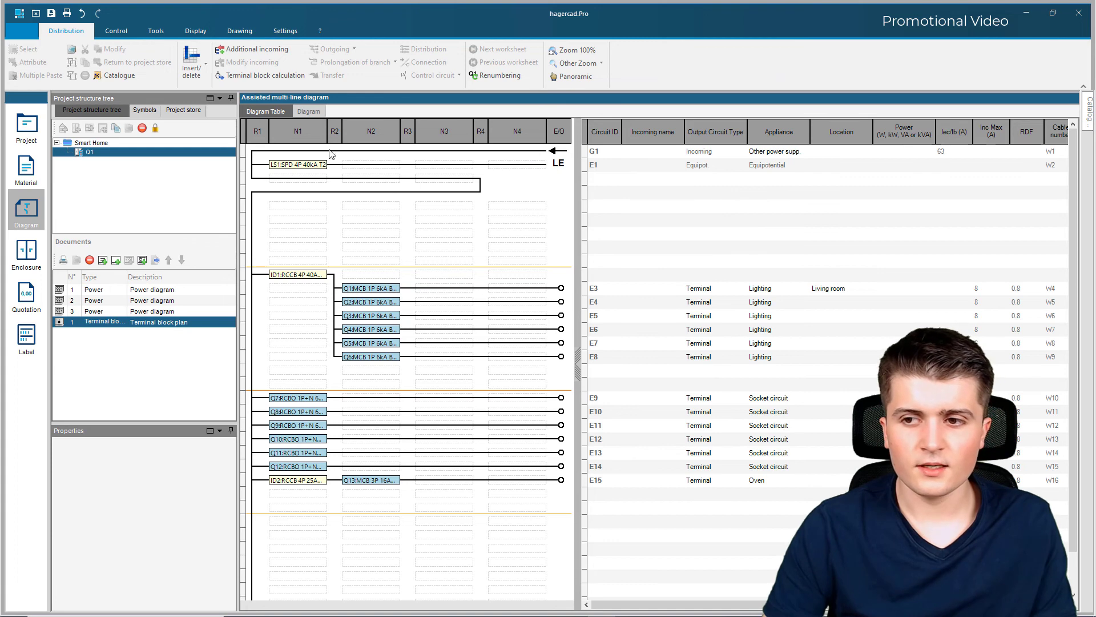
Step: Calculate terminal blocks X1 and X2 together, adding their terminals and cables and generating the terminal block plans
left_click(318, 112)
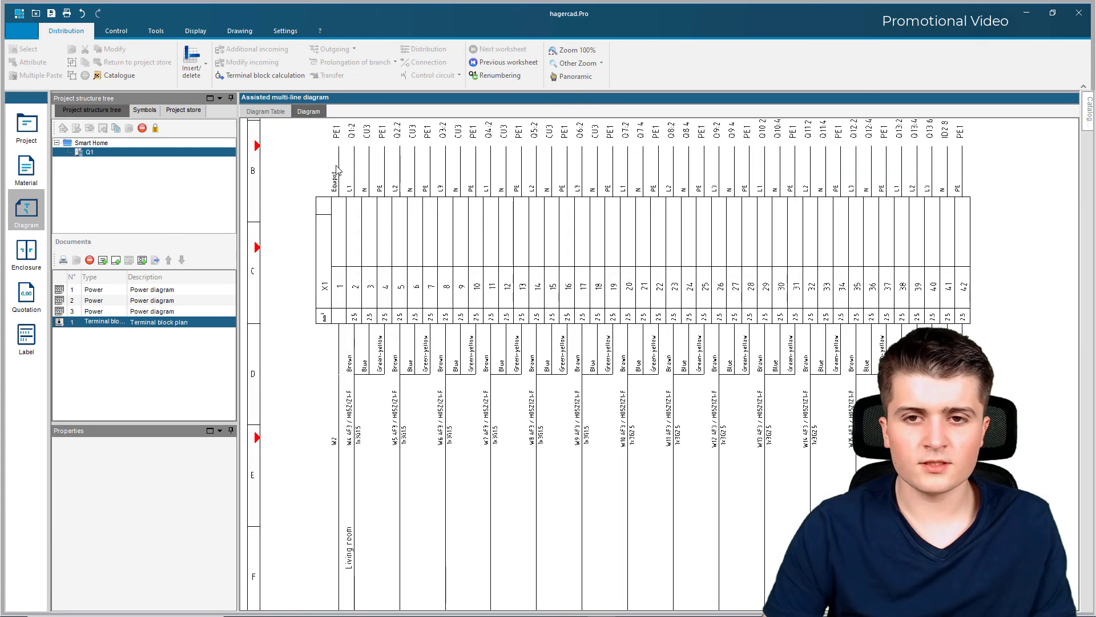
left_click(252, 78)
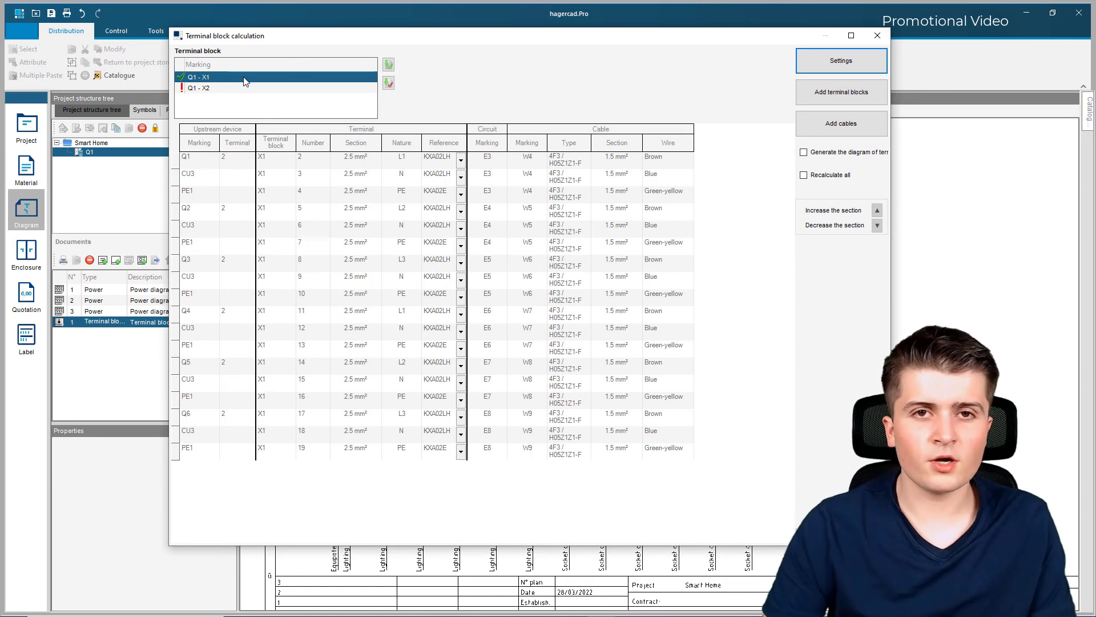
left_click(389, 66)
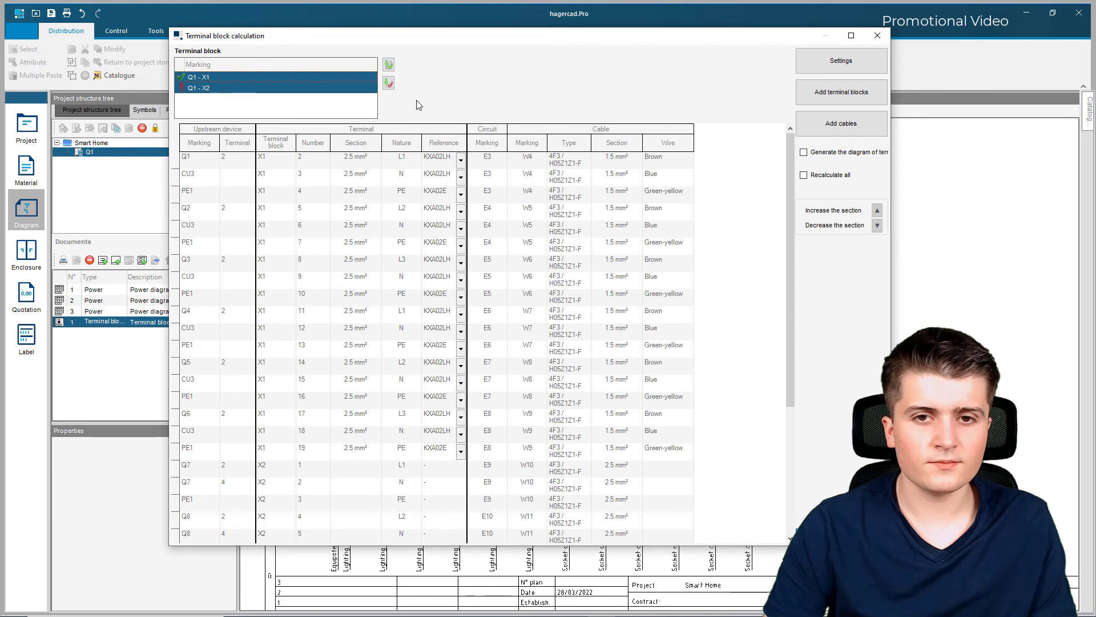
left_click(828, 93)
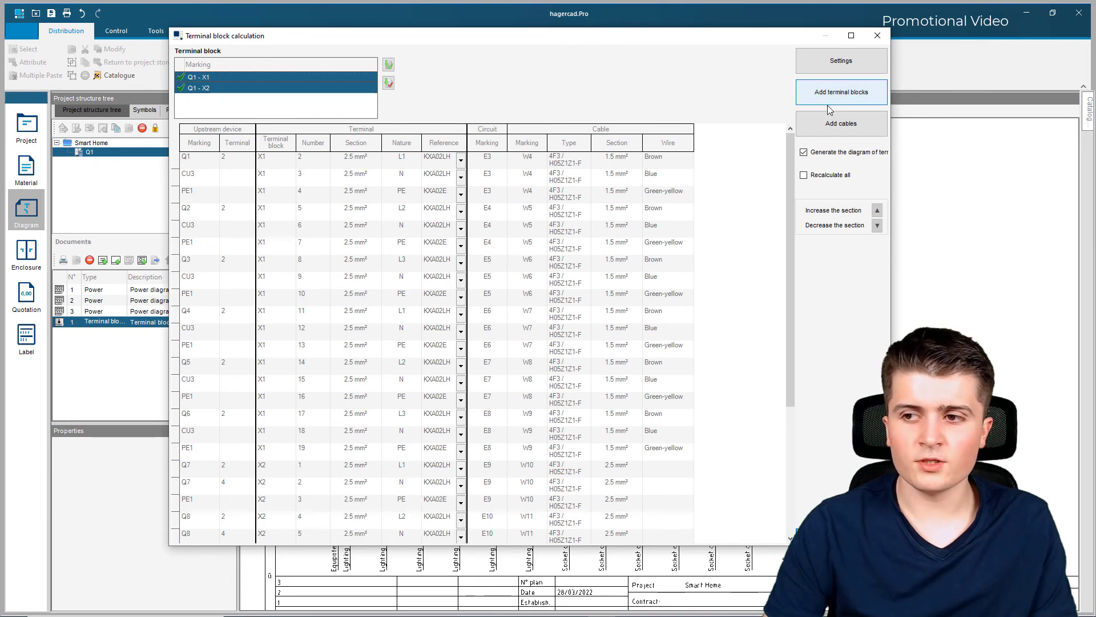
left_click(830, 129)
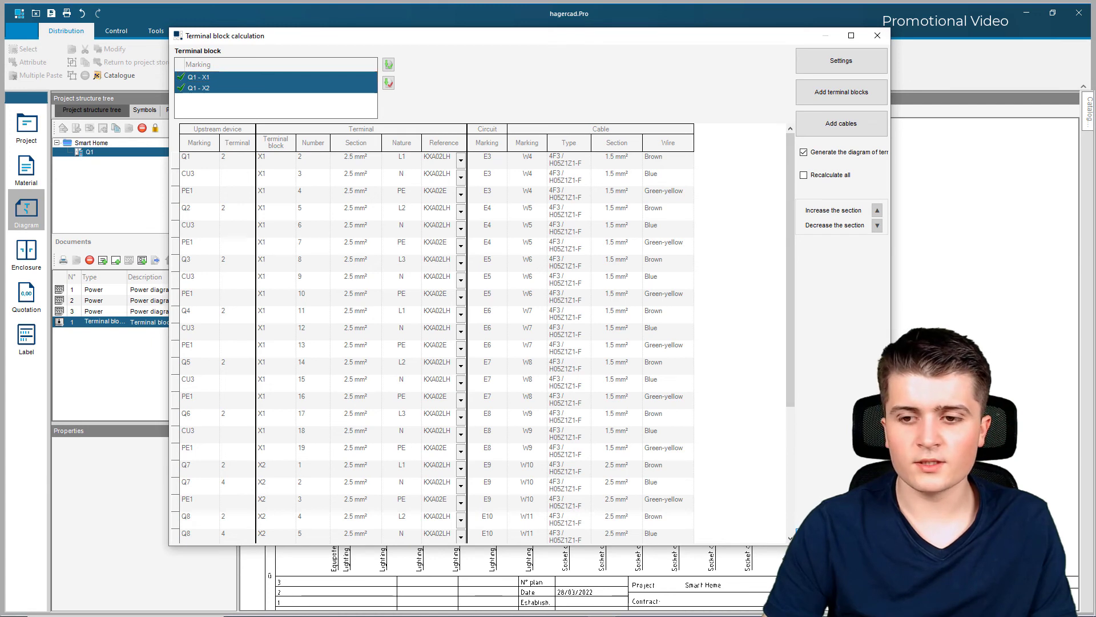
left_click(841, 528)
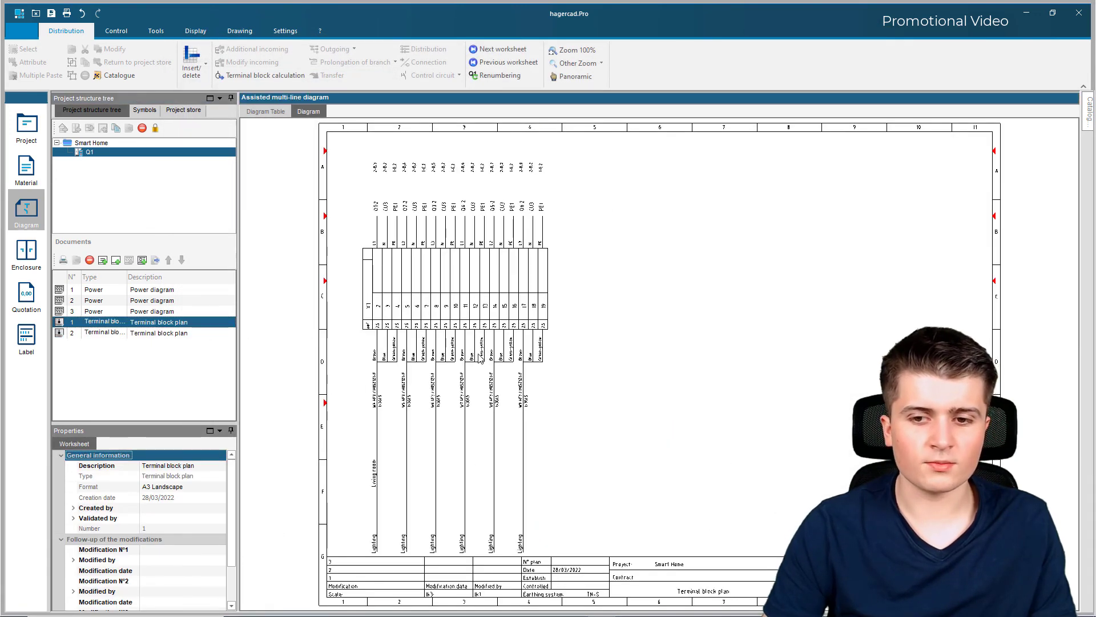
Step: Review the X1 and X2 terminal block plans and the direct equipotential connection on the first power diagram sheet
scroll(435, 334, "up", 1)
scroll(473, 363, "down", 3)
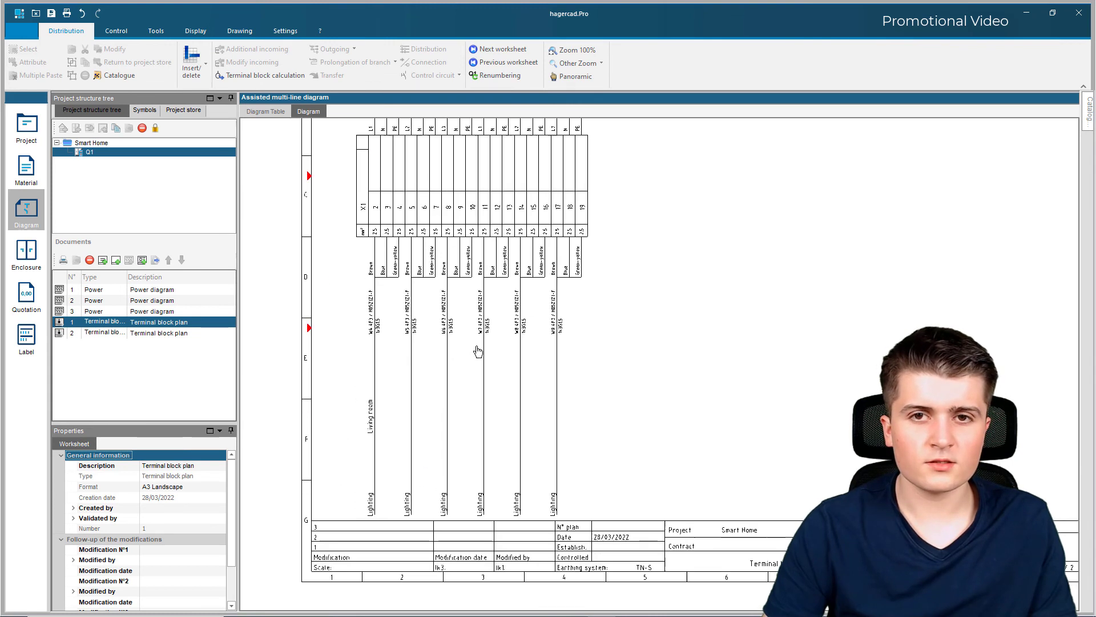
left_click(114, 333)
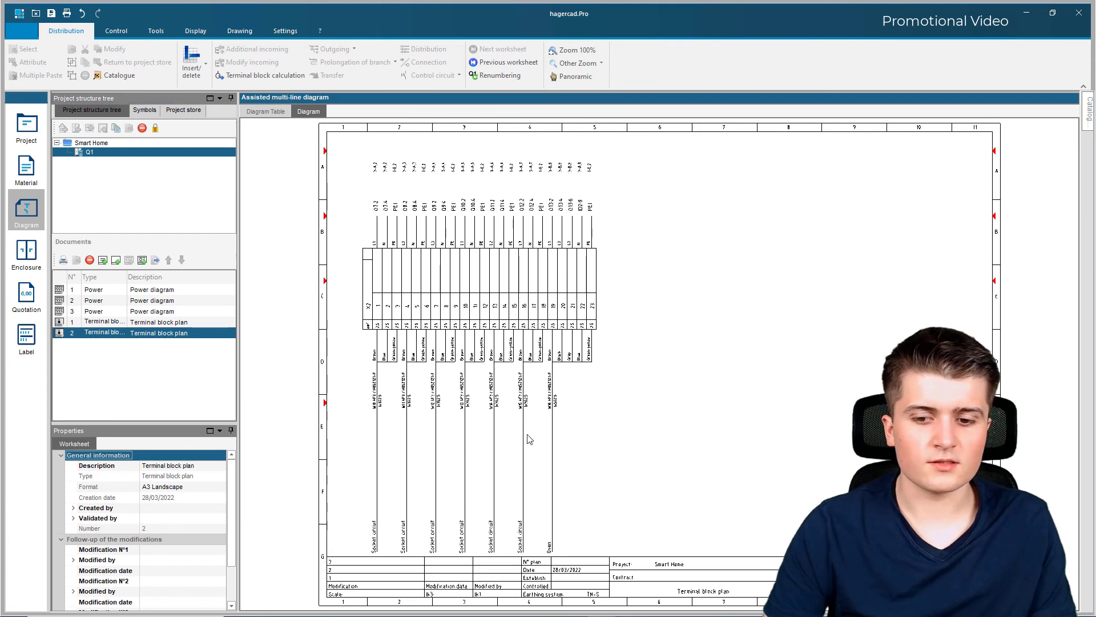
left_click(190, 290)
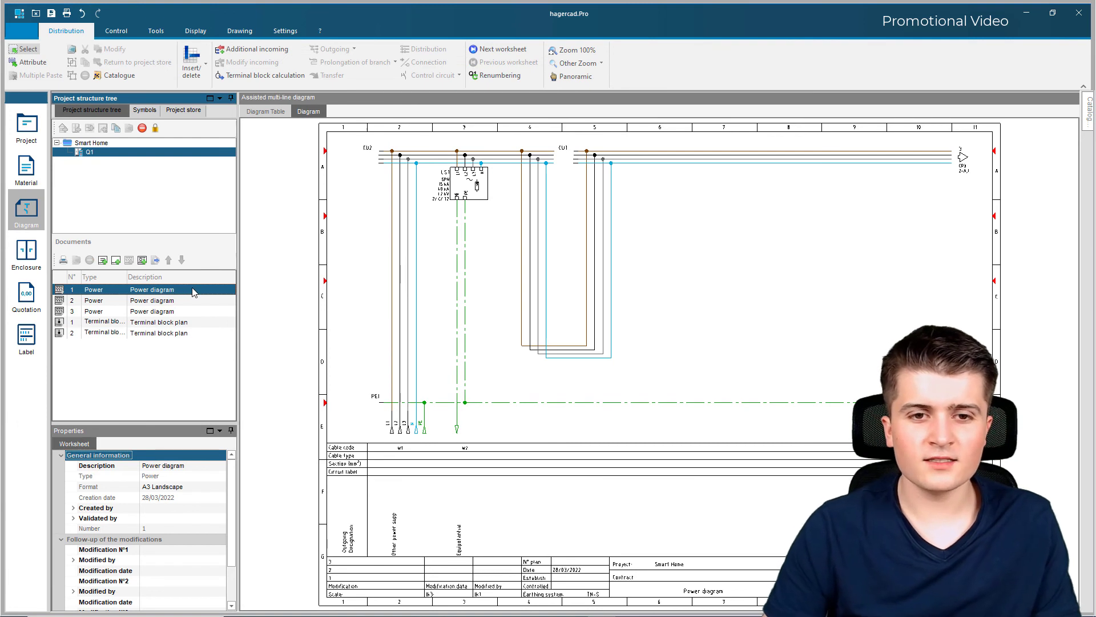